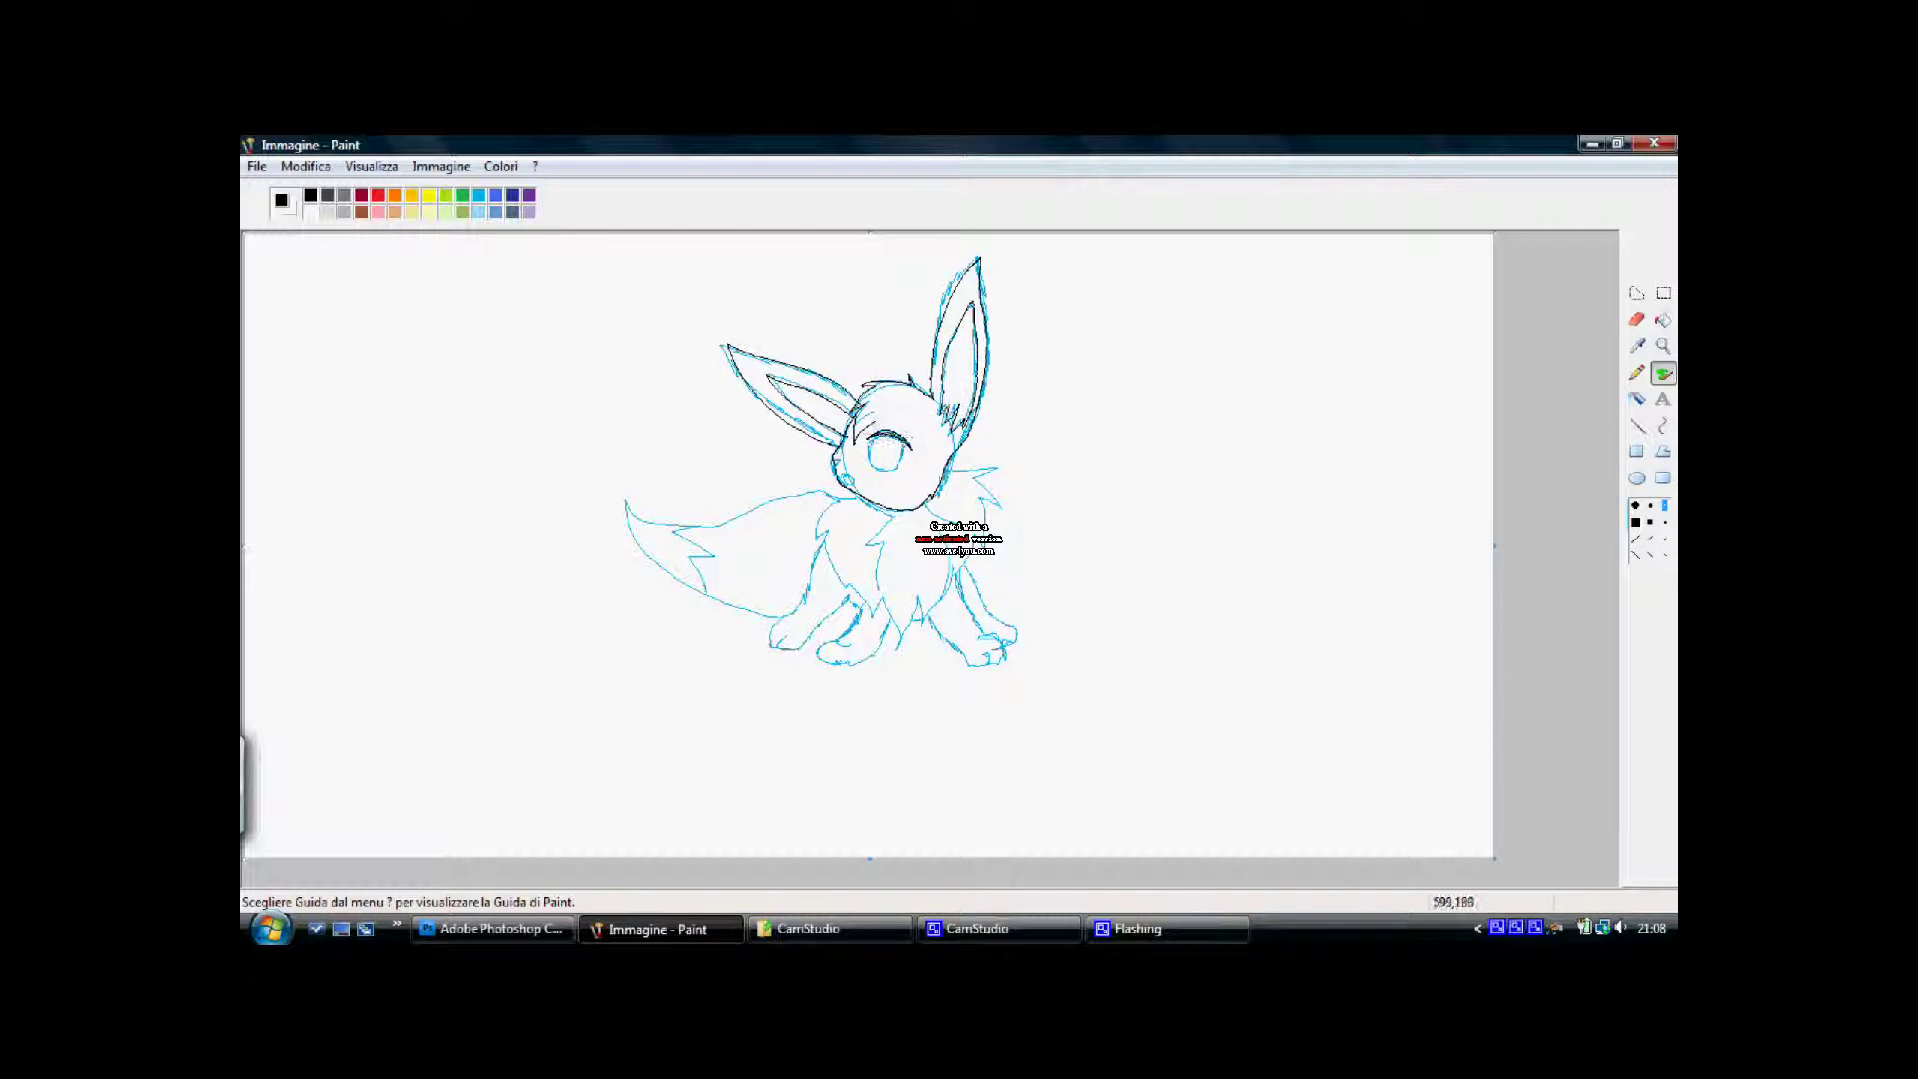
Trace the blue sketch of the neck fur, chest, legs, paws and tail with a thin black brush
mouse_move(948, 468)
mouse_down()
mouse_move(1003, 507)
mouse_move(973, 551)
mouse_up()
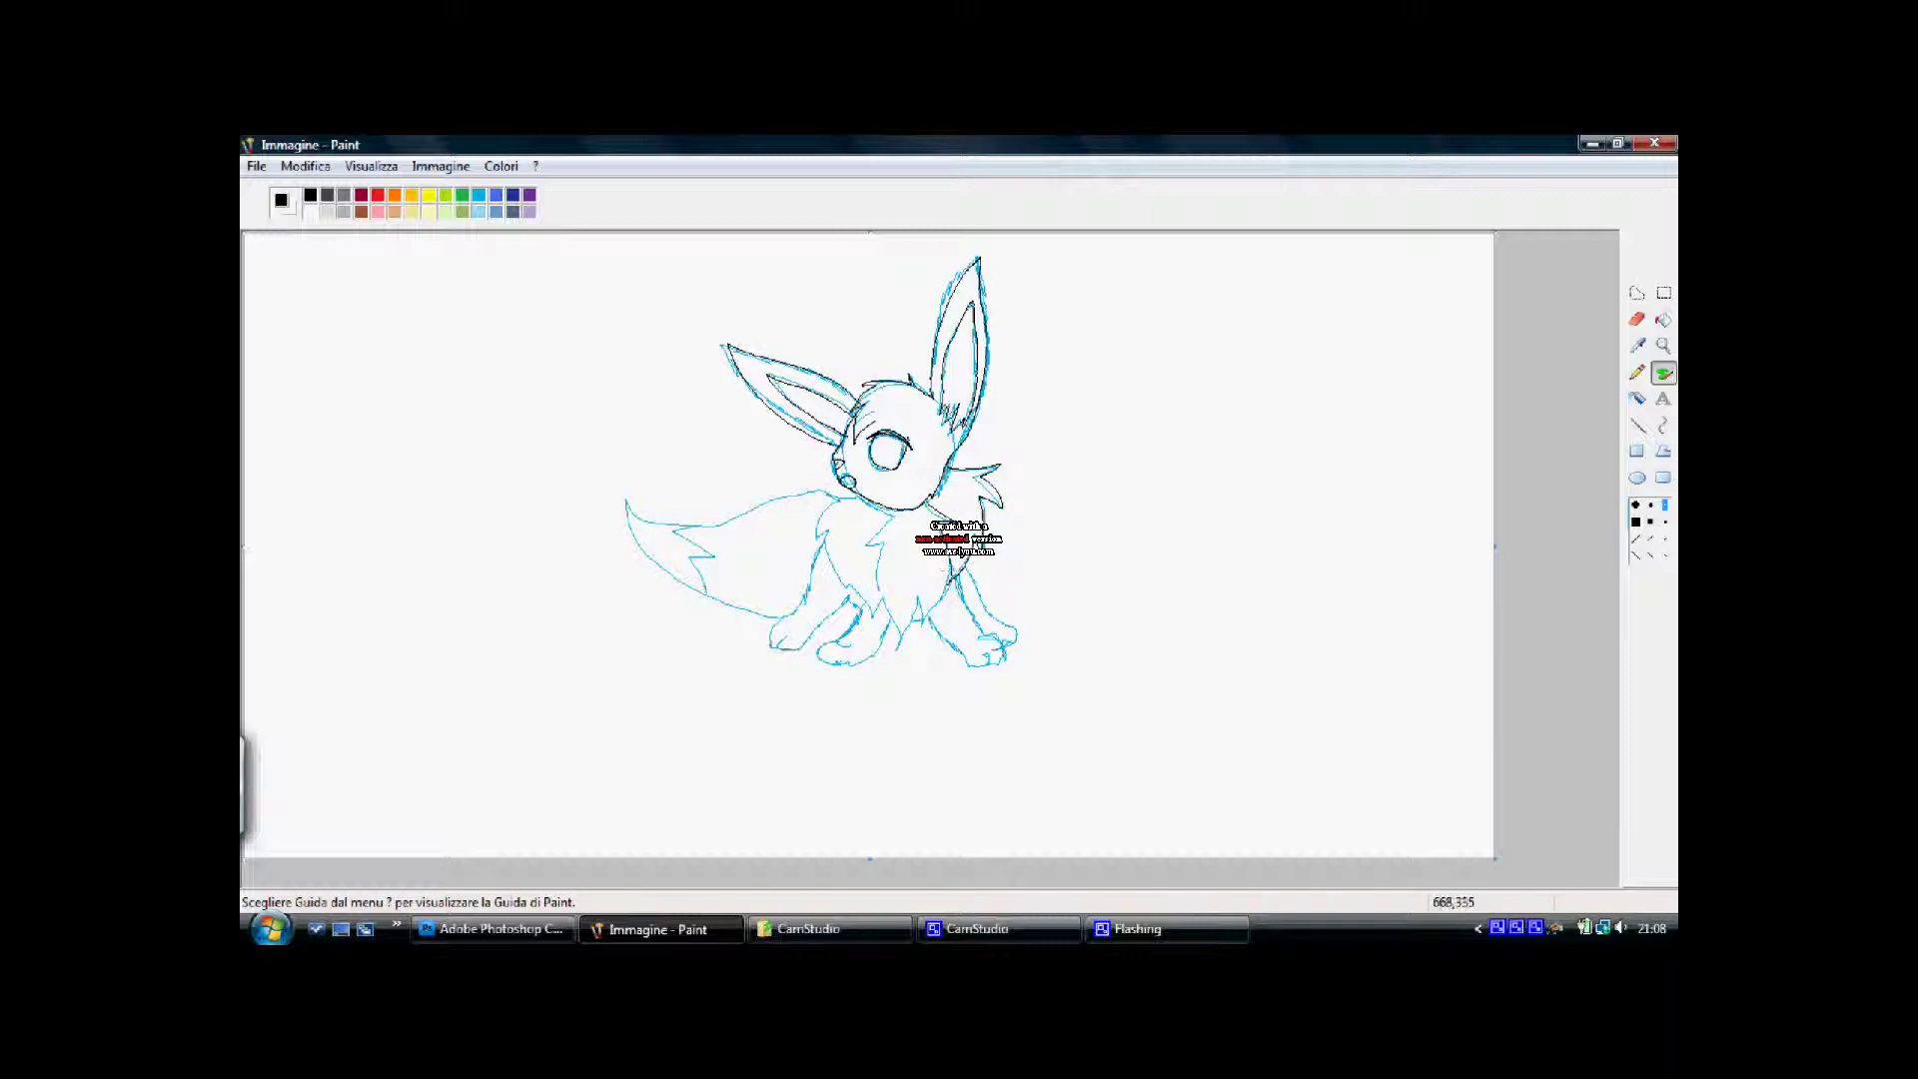
mouse_move(916, 614)
mouse_down()
mouse_move(879, 607)
mouse_move(831, 503)
mouse_move(844, 571)
mouse_up()
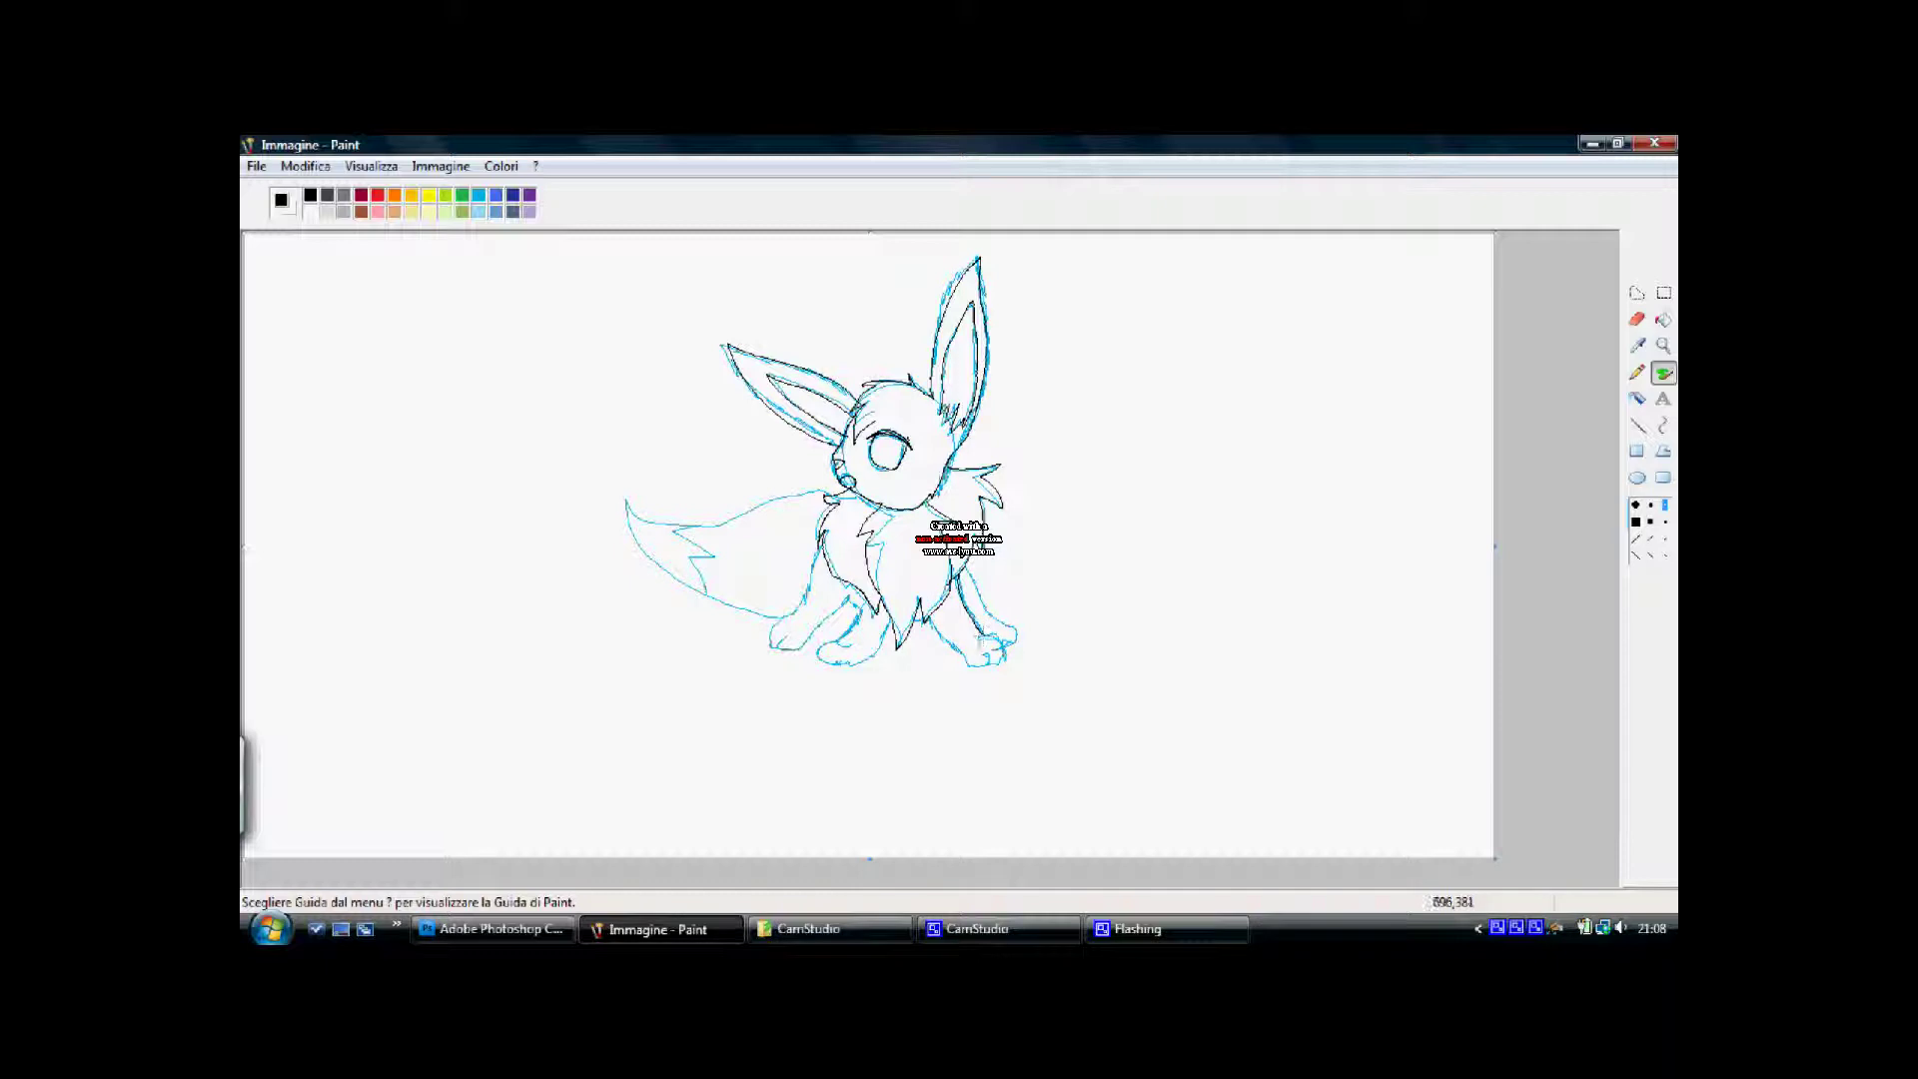
mouse_move(859, 598)
mouse_down()
mouse_move(815, 654)
mouse_move(853, 612)
mouse_up()
drag(983, 566, 1011, 623)
mouse_move(735, 517)
mouse_down()
mouse_move(642, 479)
mouse_move(650, 545)
mouse_move(740, 612)
mouse_up()
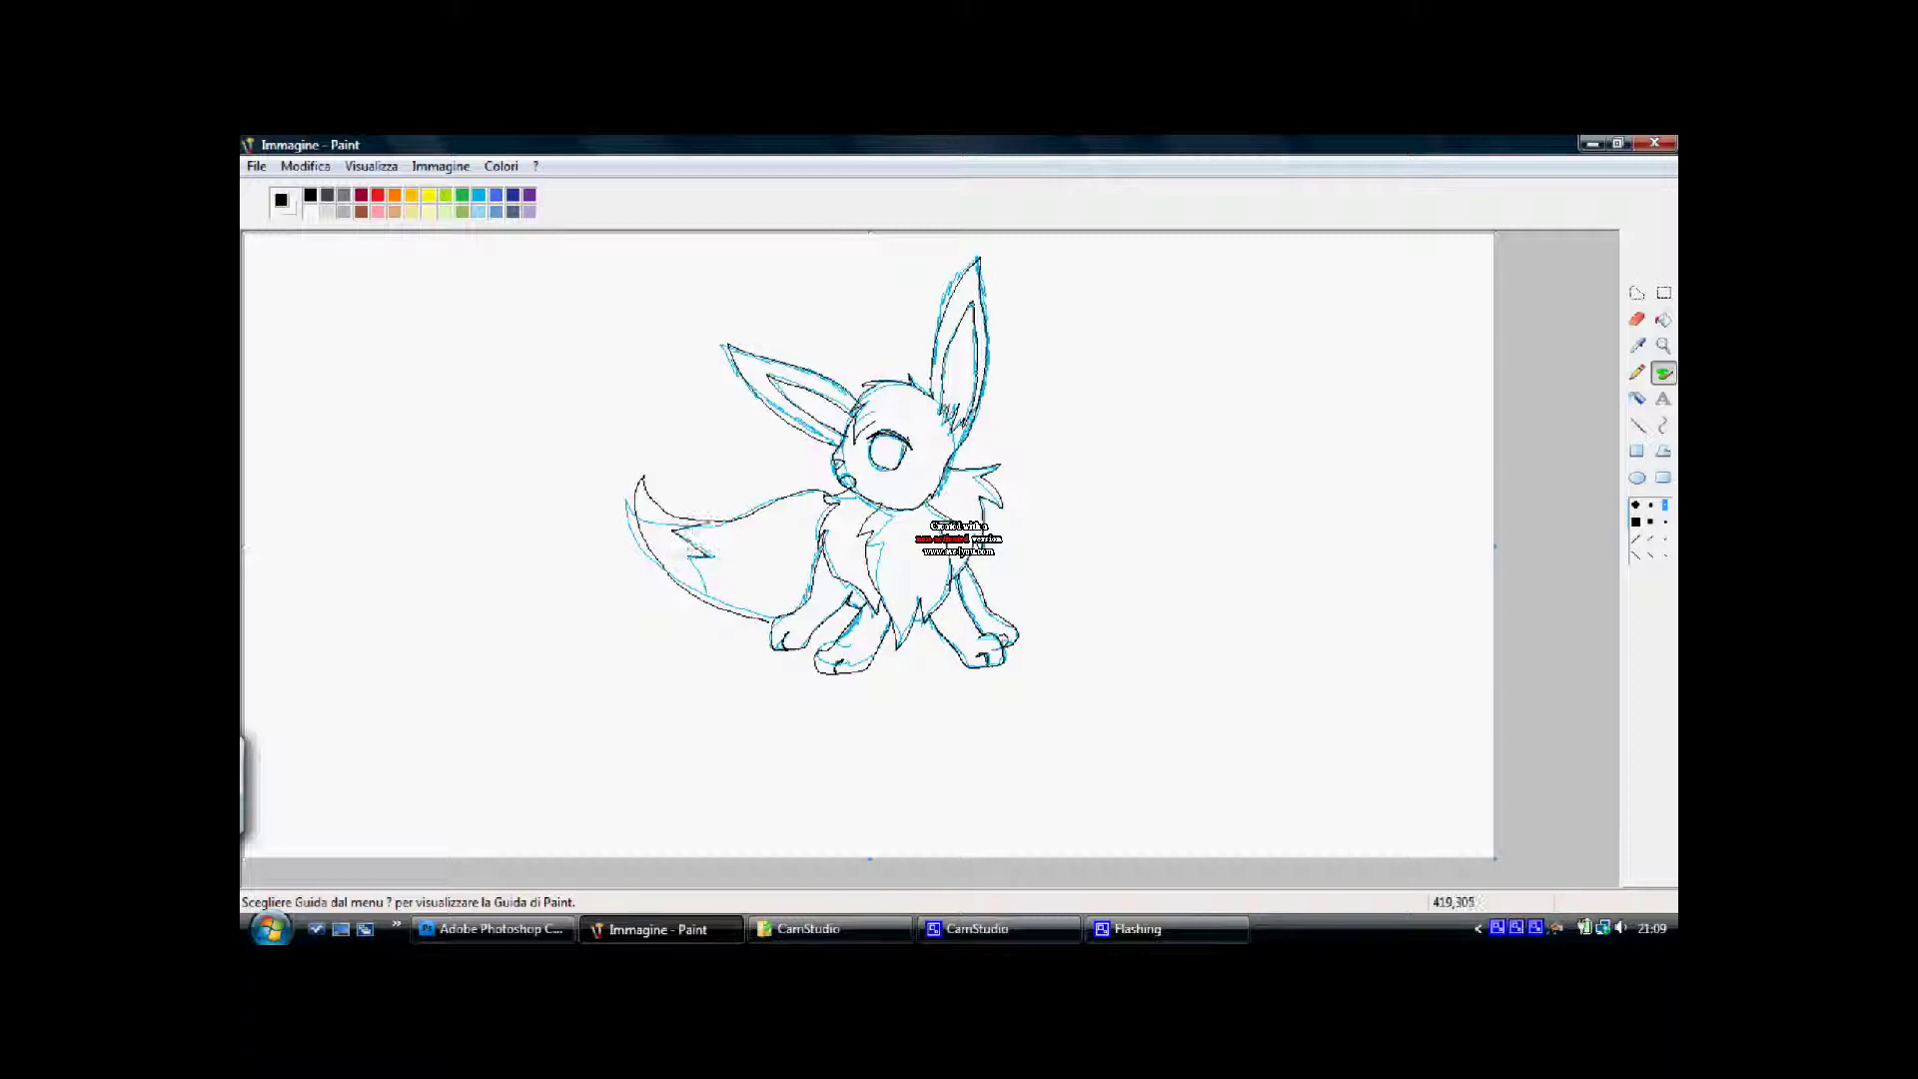
Erase the blue sketch lines from the whole drawing and redraw the muzzle outline in black with the pencil
click(1637, 320)
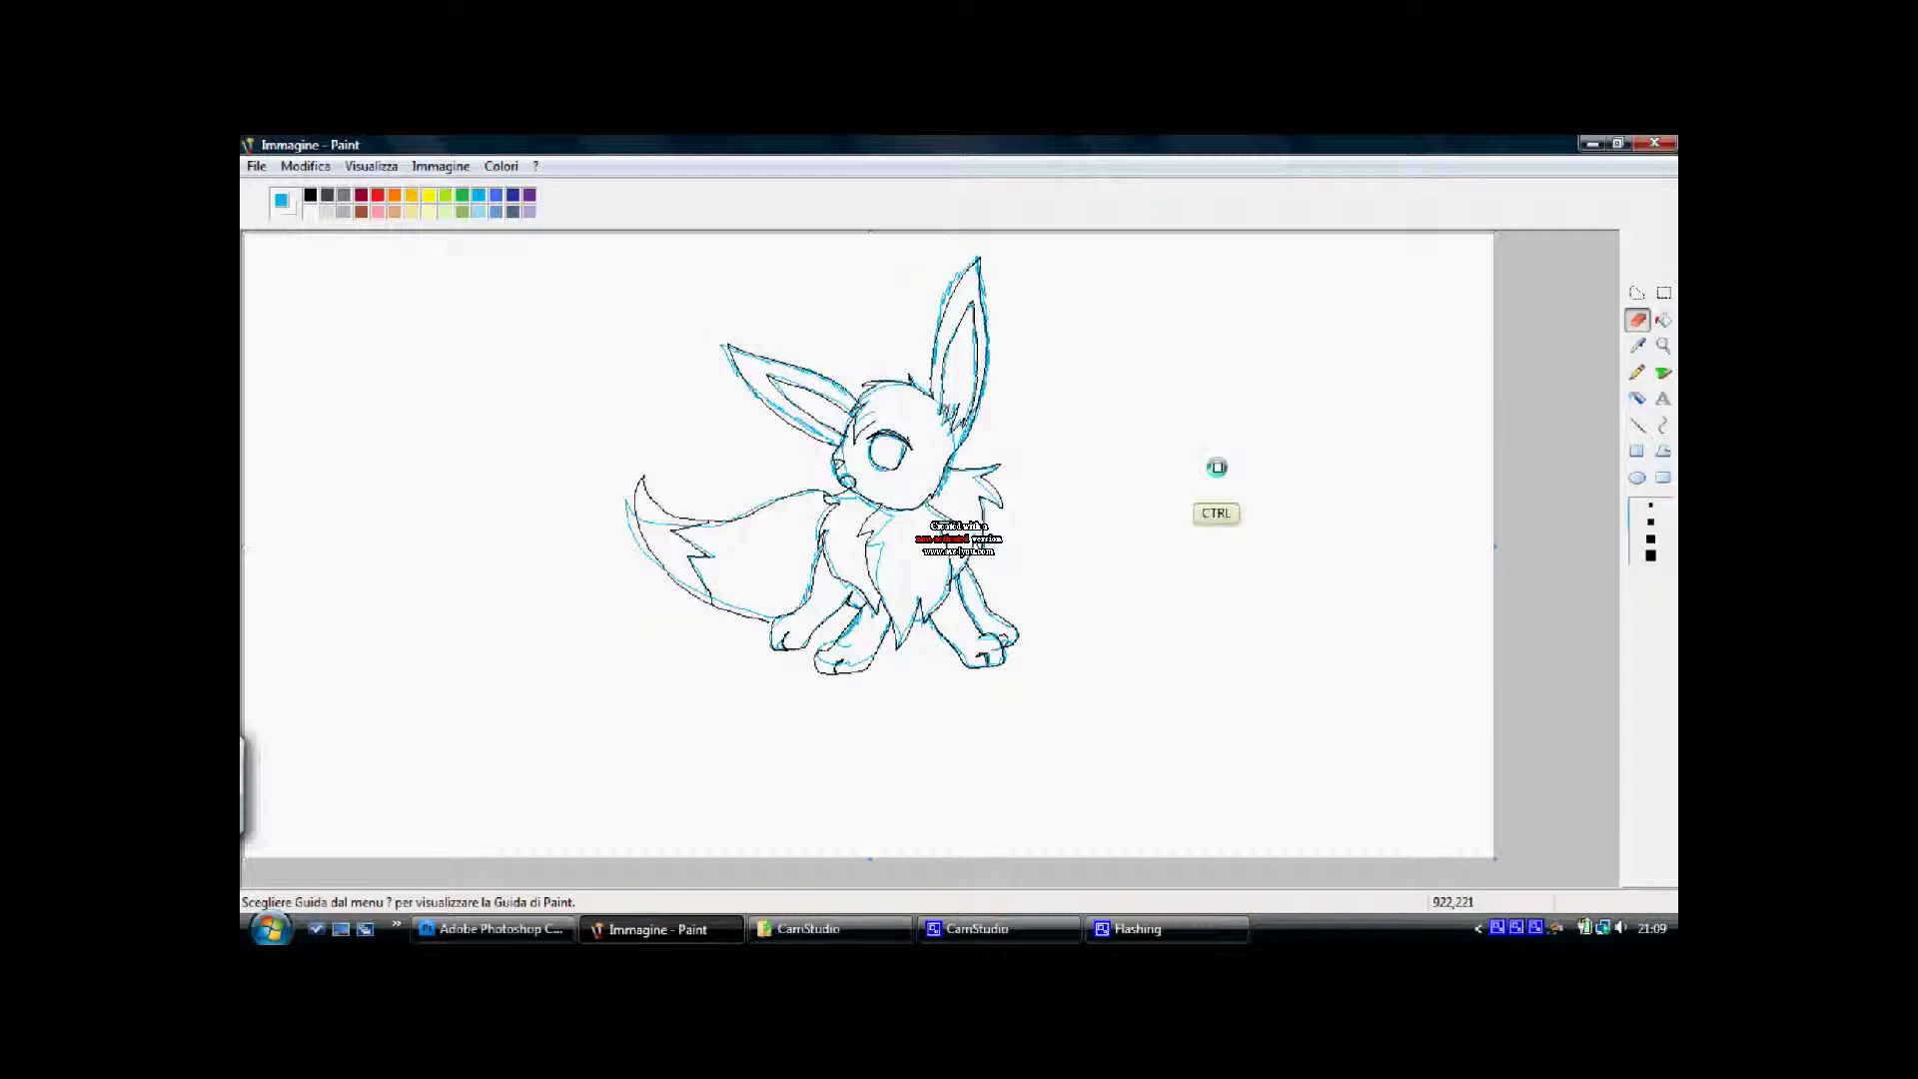
mouse_move(934, 676)
mouse_down()
mouse_move(993, 613)
mouse_move(908, 663)
mouse_move(727, 530)
mouse_move(875, 450)
mouse_move(979, 368)
mouse_move(999, 320)
mouse_up()
click(1663, 320)
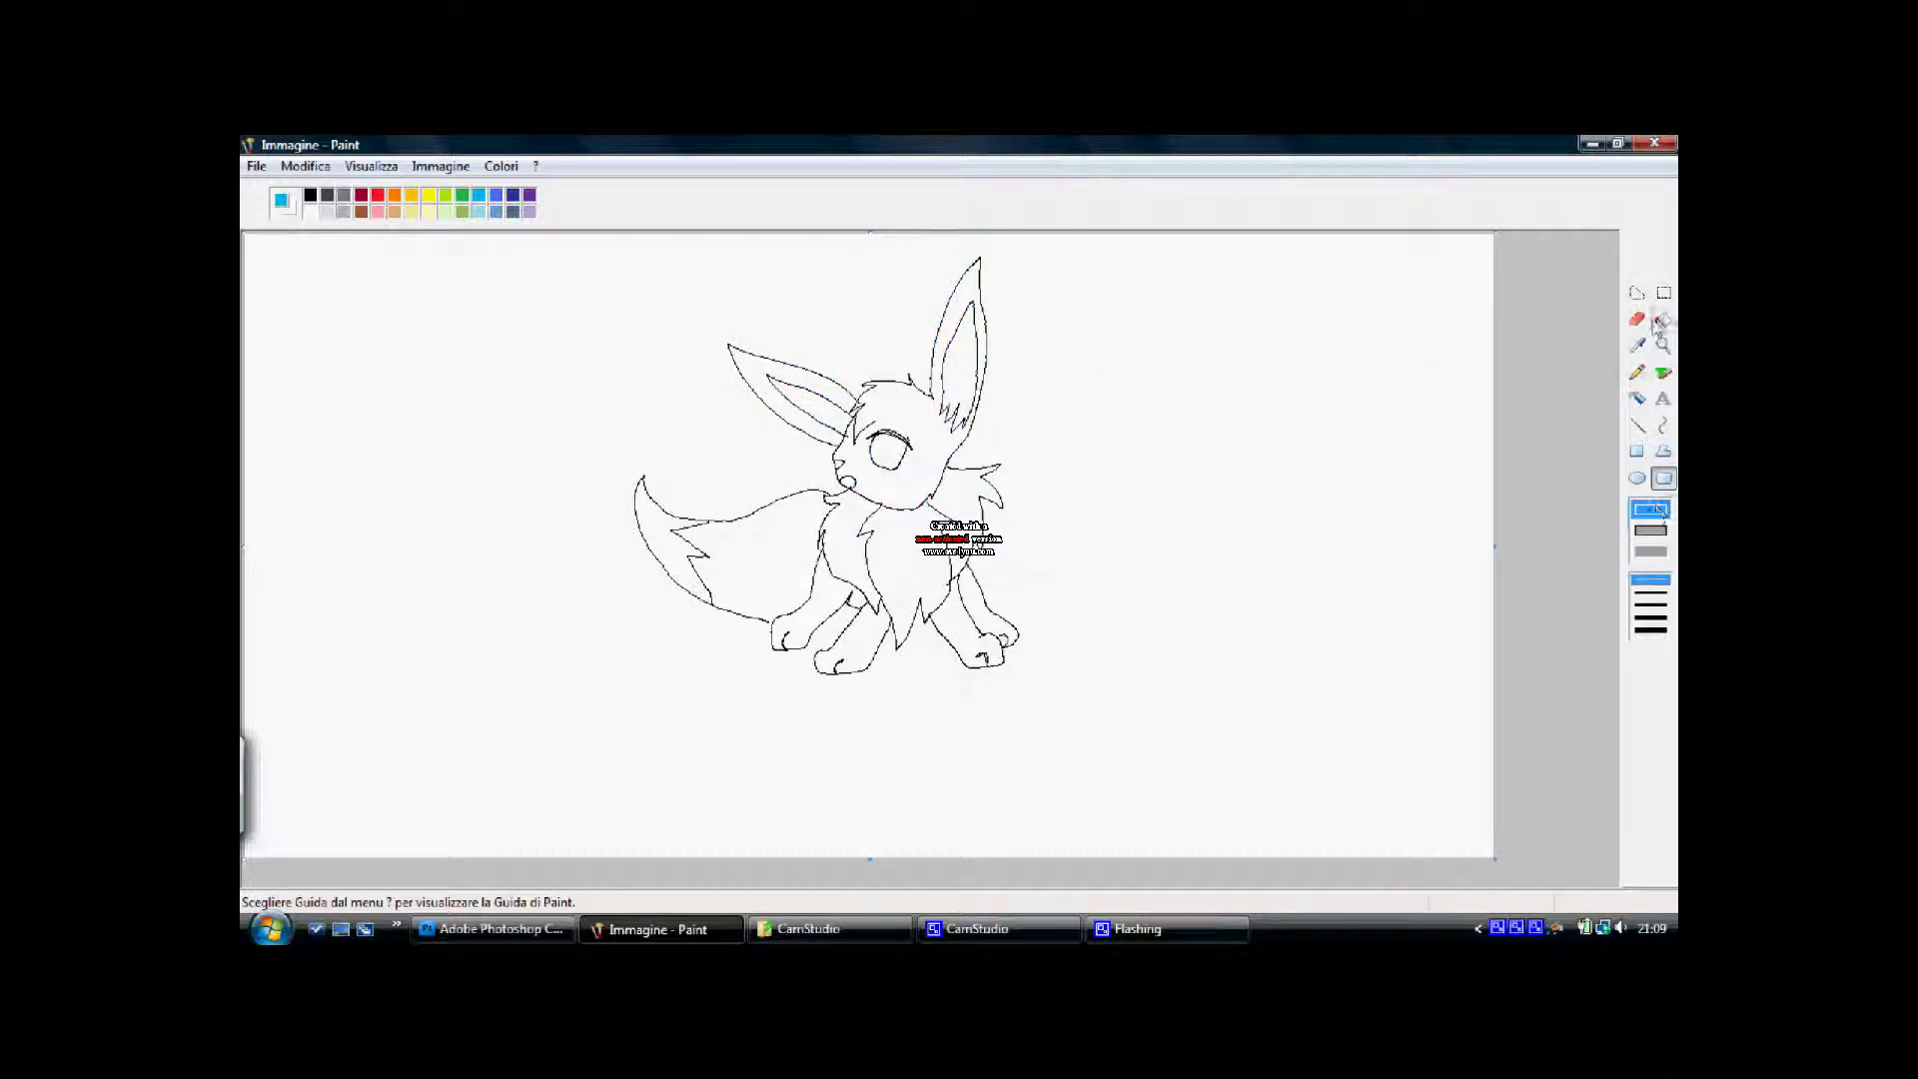
click(1637, 319)
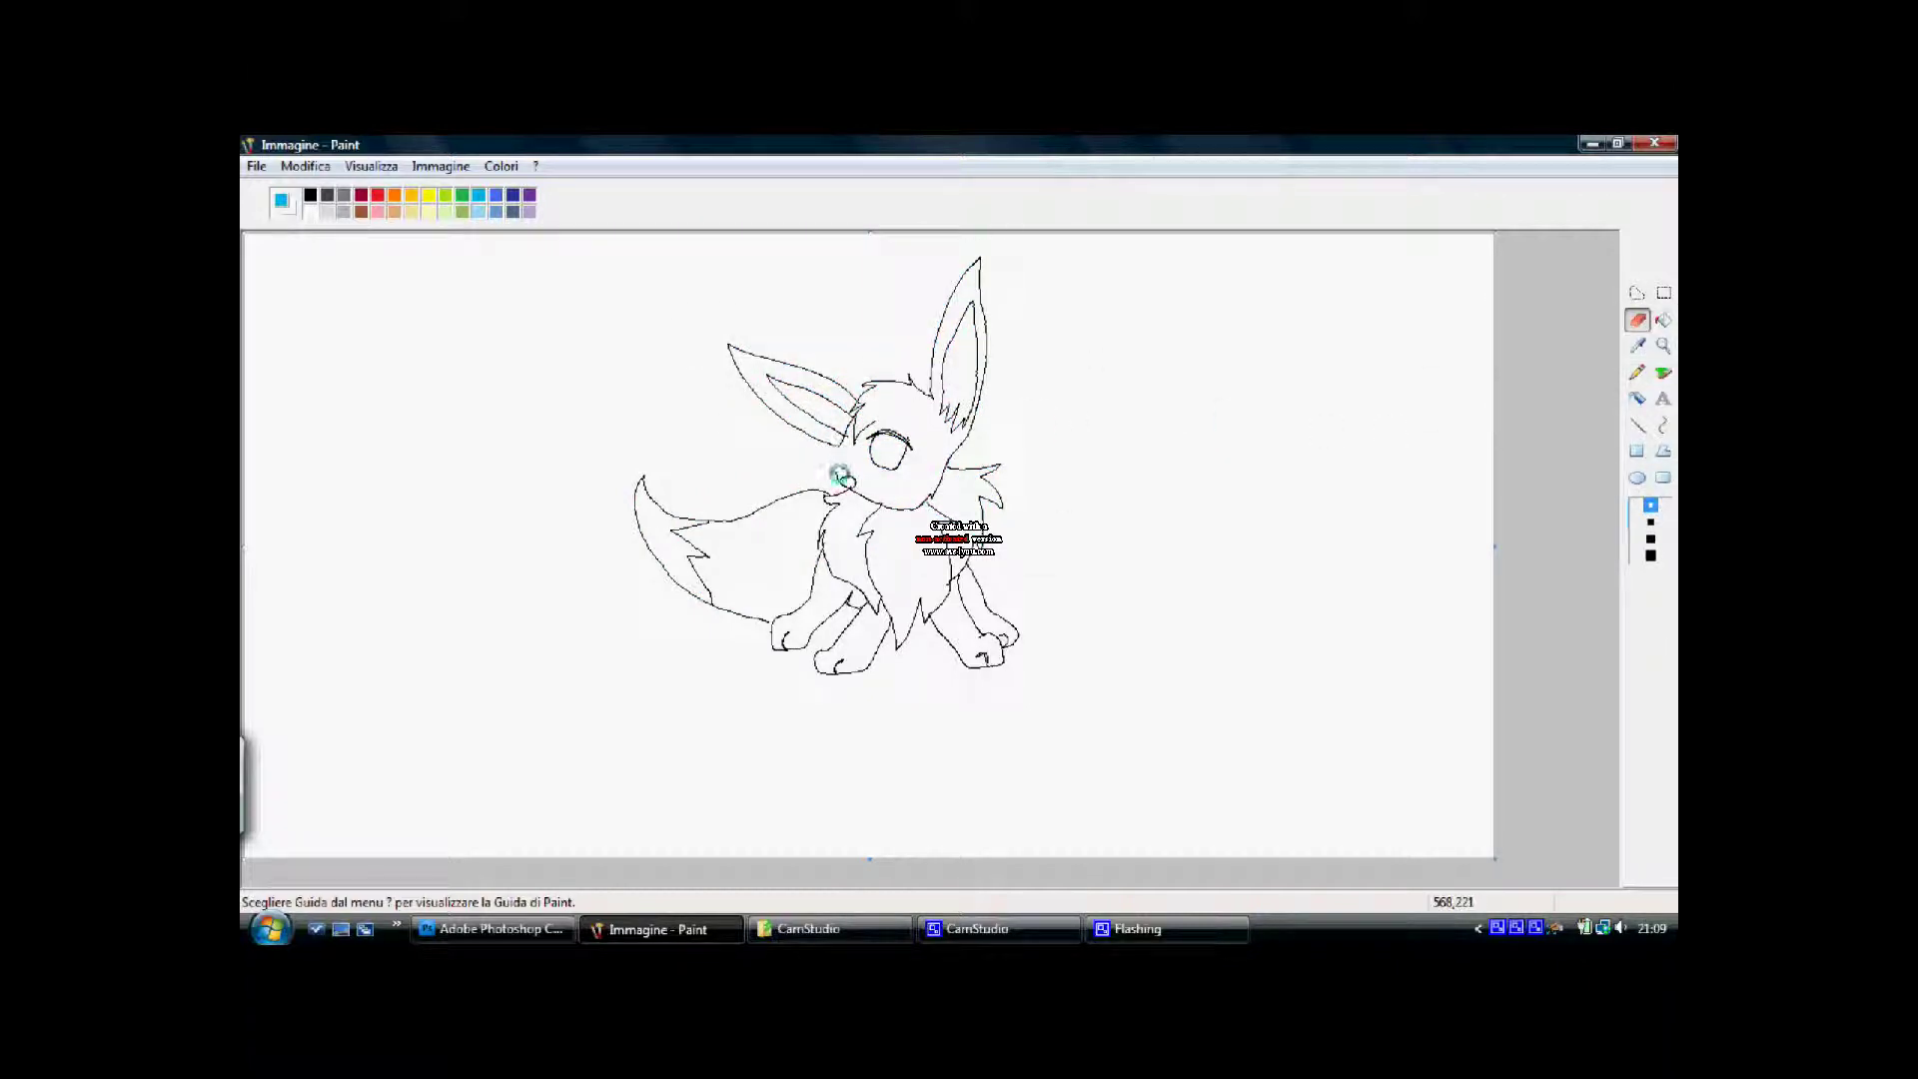
click(1636, 373)
click(311, 195)
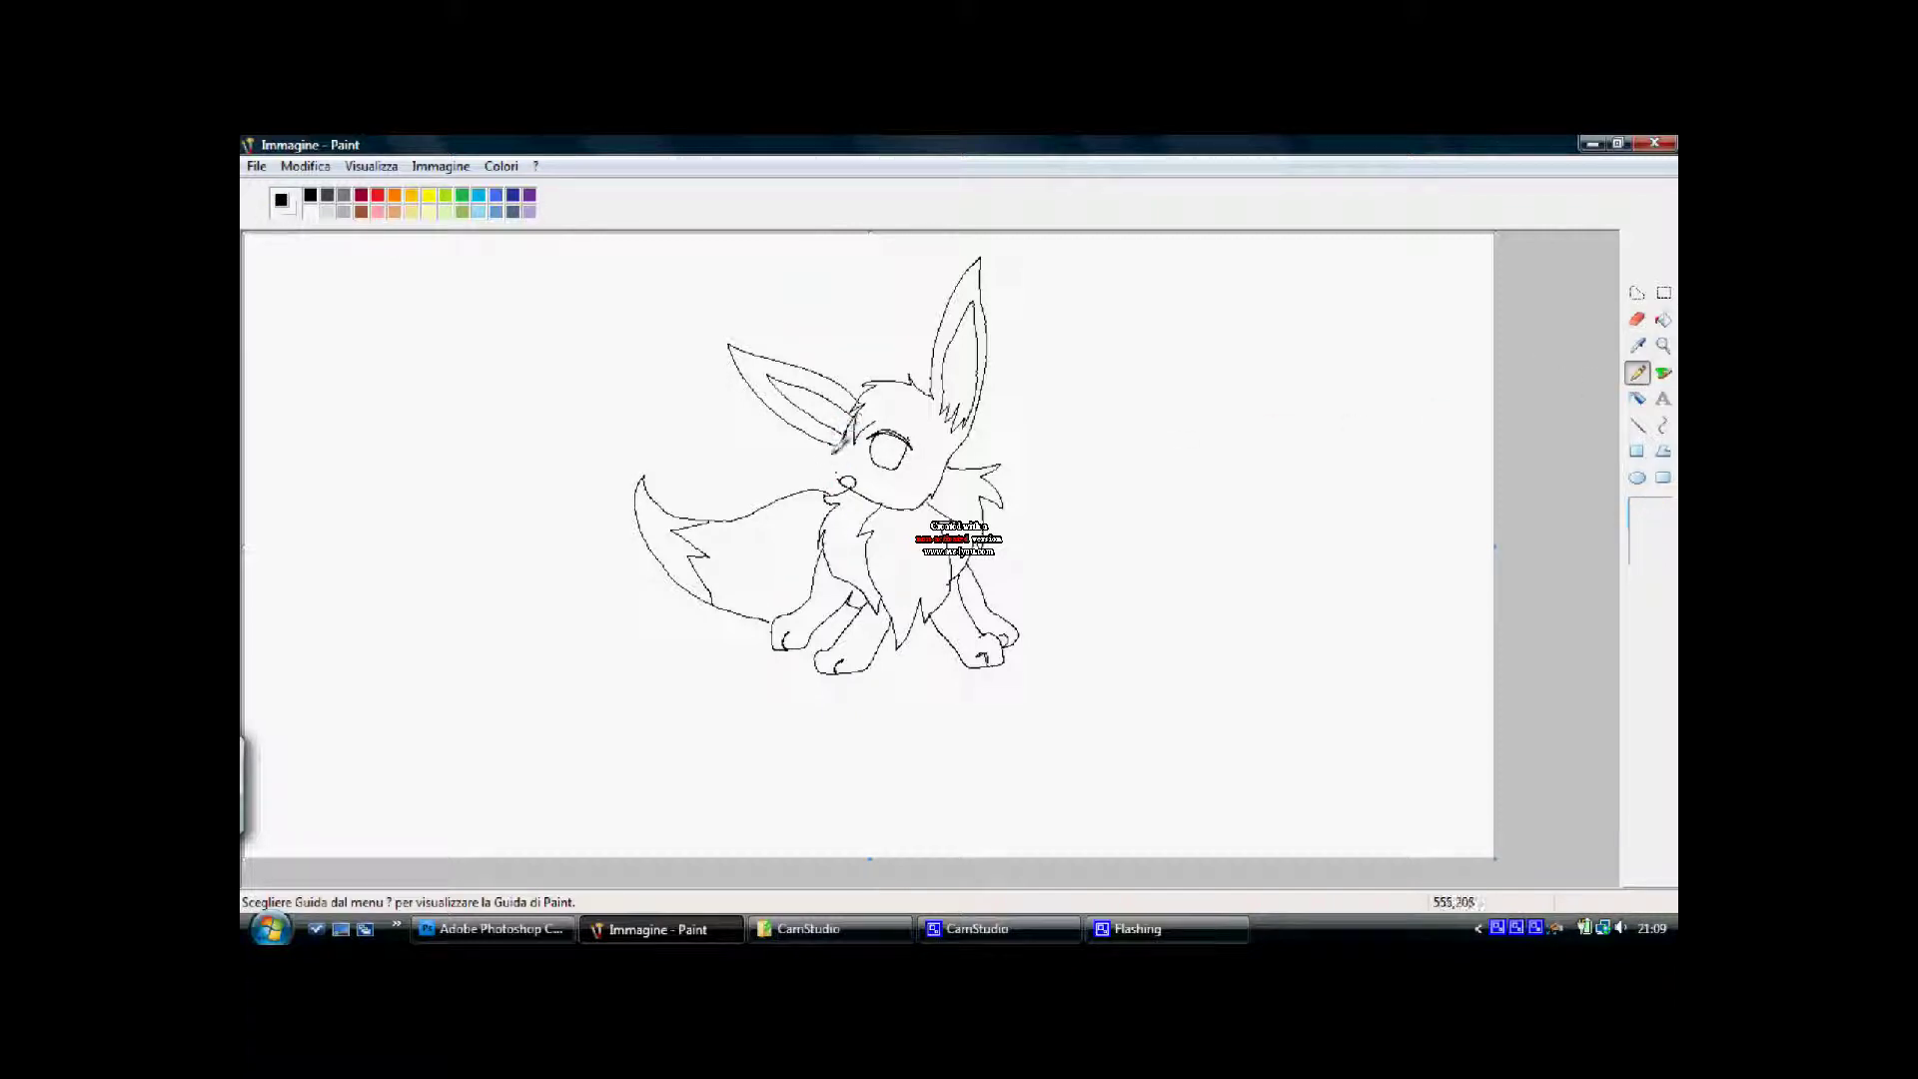
Choose the fill tool and set the colour to brown from the basic colours
click(1664, 320)
click(508, 167)
click(530, 187)
click(900, 502)
click(891, 668)
Try filling the left ear with brown and undo the fill
click(832, 390)
click(305, 167)
click(325, 190)
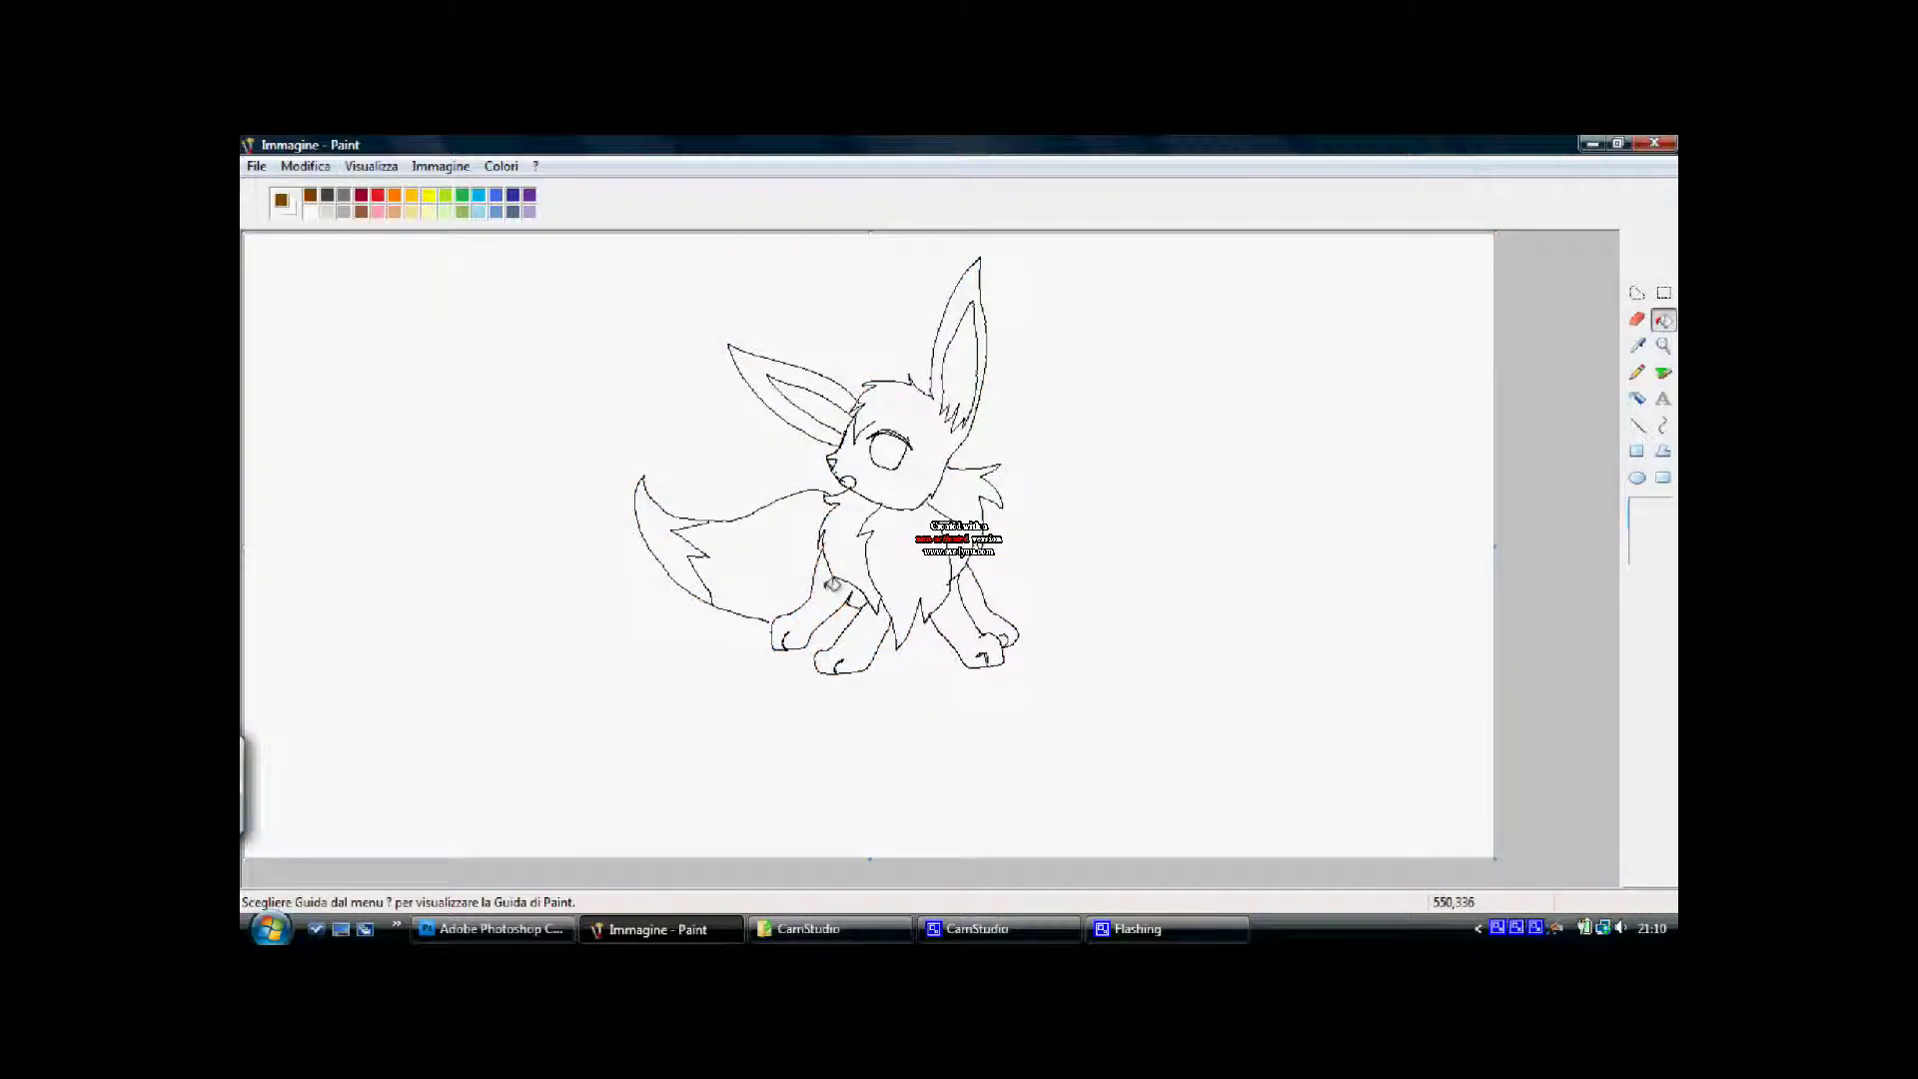
Fill the legs, paws, head and right ear with the brown
click(833, 588)
click(876, 627)
click(970, 622)
click(981, 601)
click(939, 429)
Try patching the left ear's outline with the pencil and filling the ear, and undo that fill
click(1637, 371)
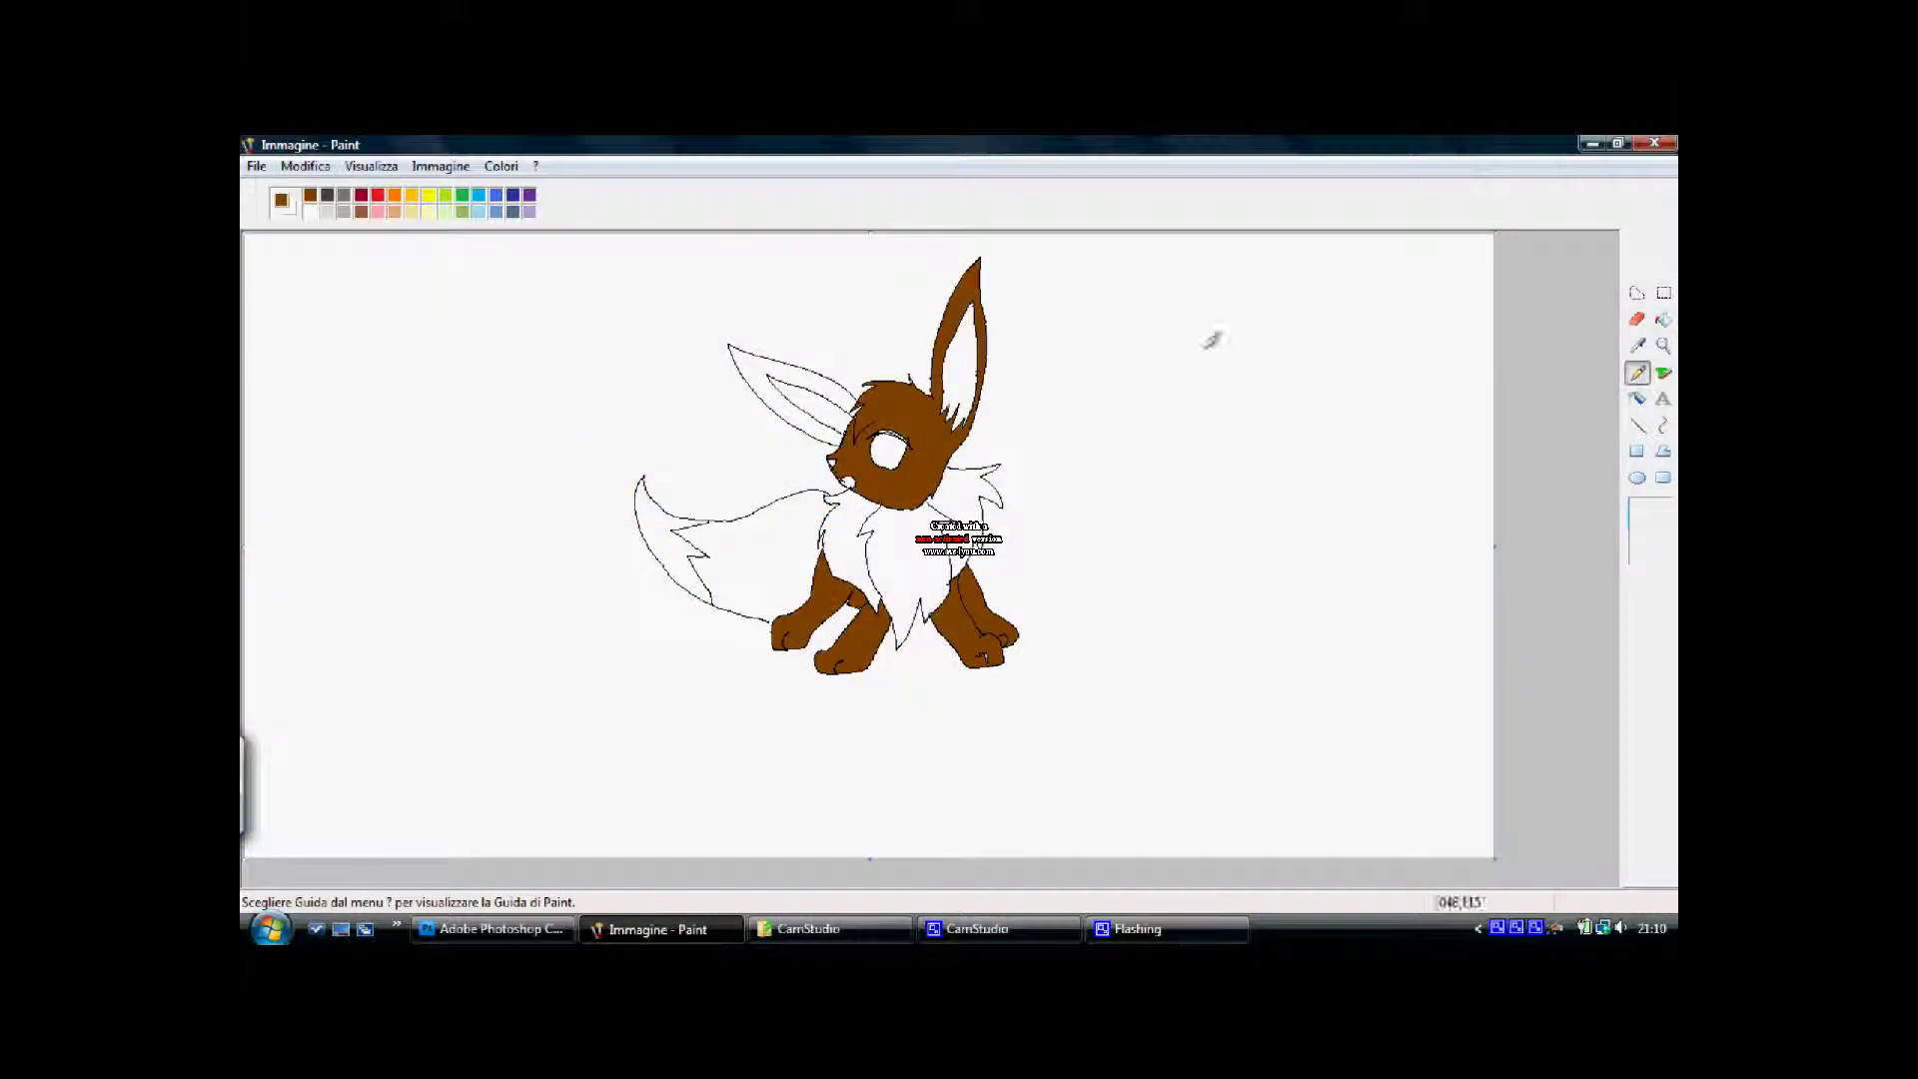
click(501, 165)
click(539, 185)
double_click(871, 527)
click(1663, 319)
click(776, 365)
click(304, 167)
click(325, 190)
Close the outline gaps with the pencil and fill the left ear and tail with the brown sampled from the head
click(1638, 374)
click(502, 166)
click(540, 186)
double_click(870, 527)
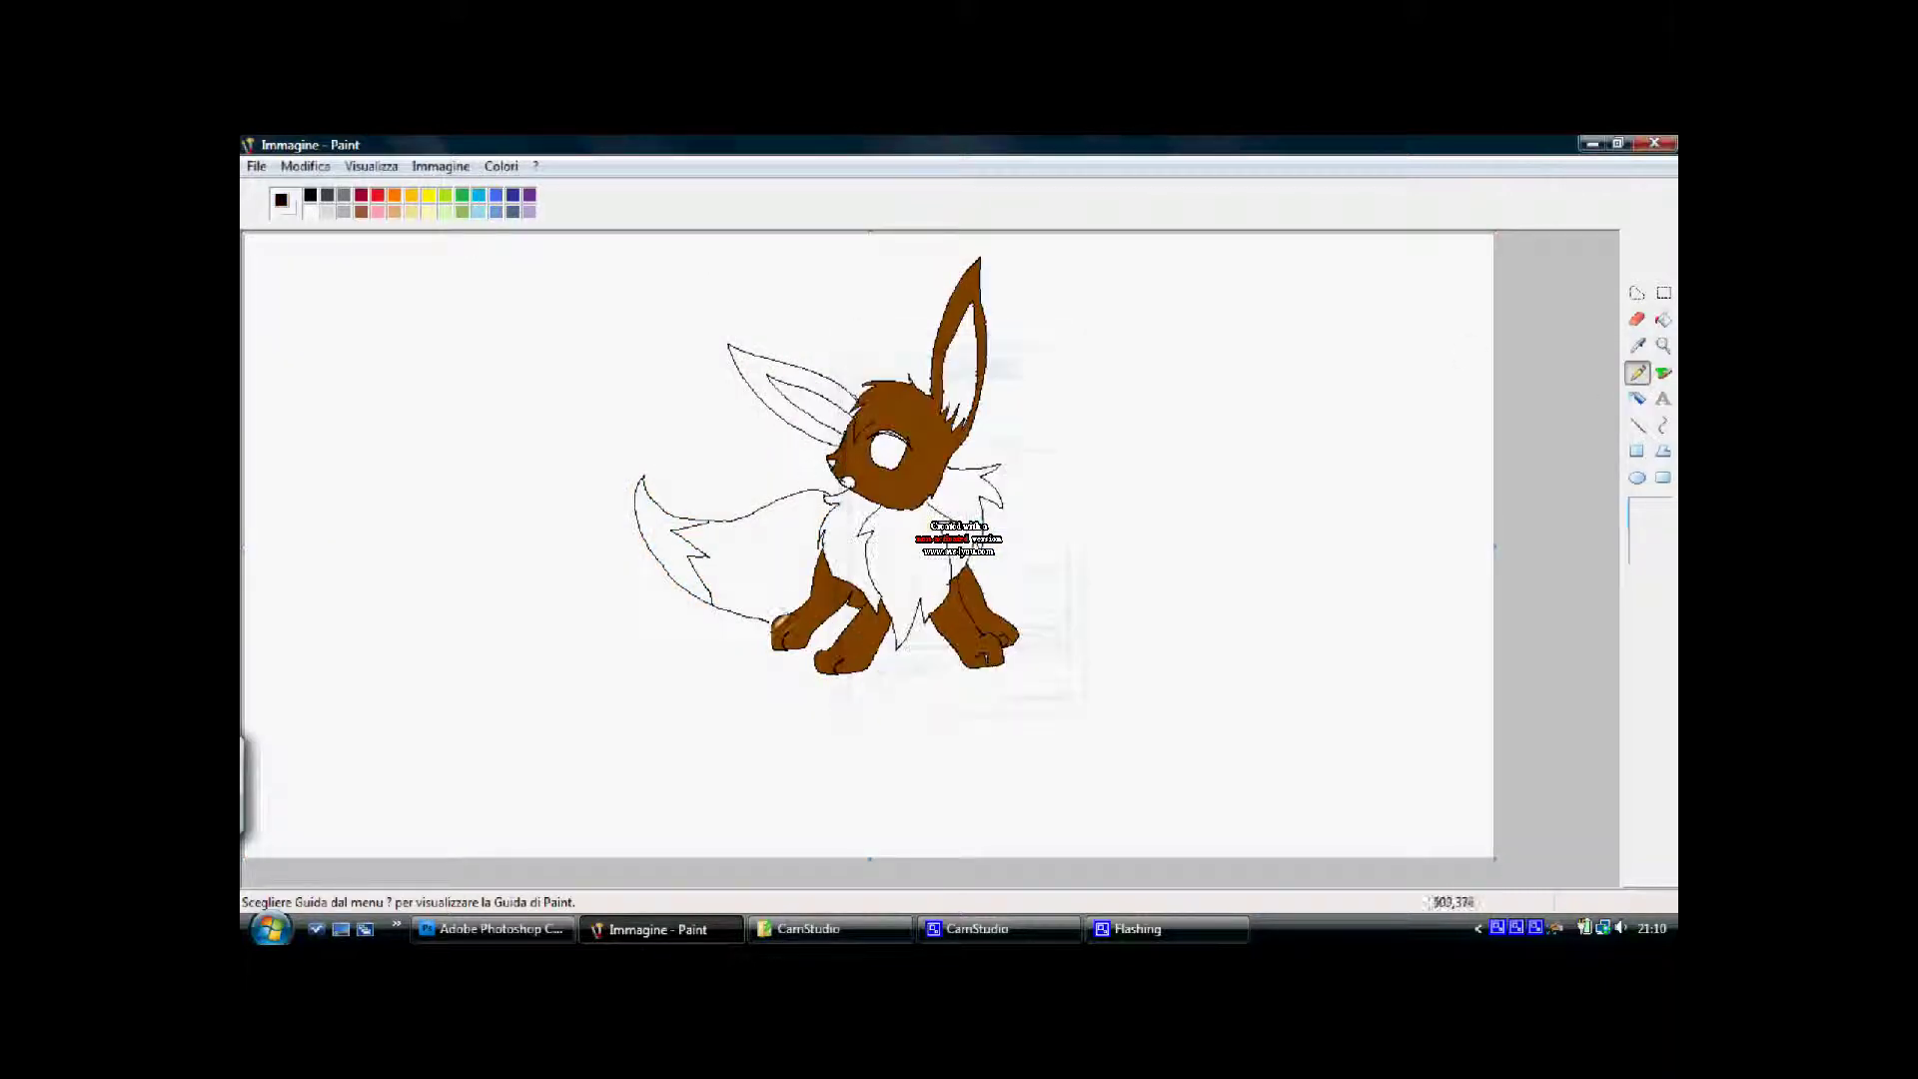
click(1664, 319)
click(1638, 346)
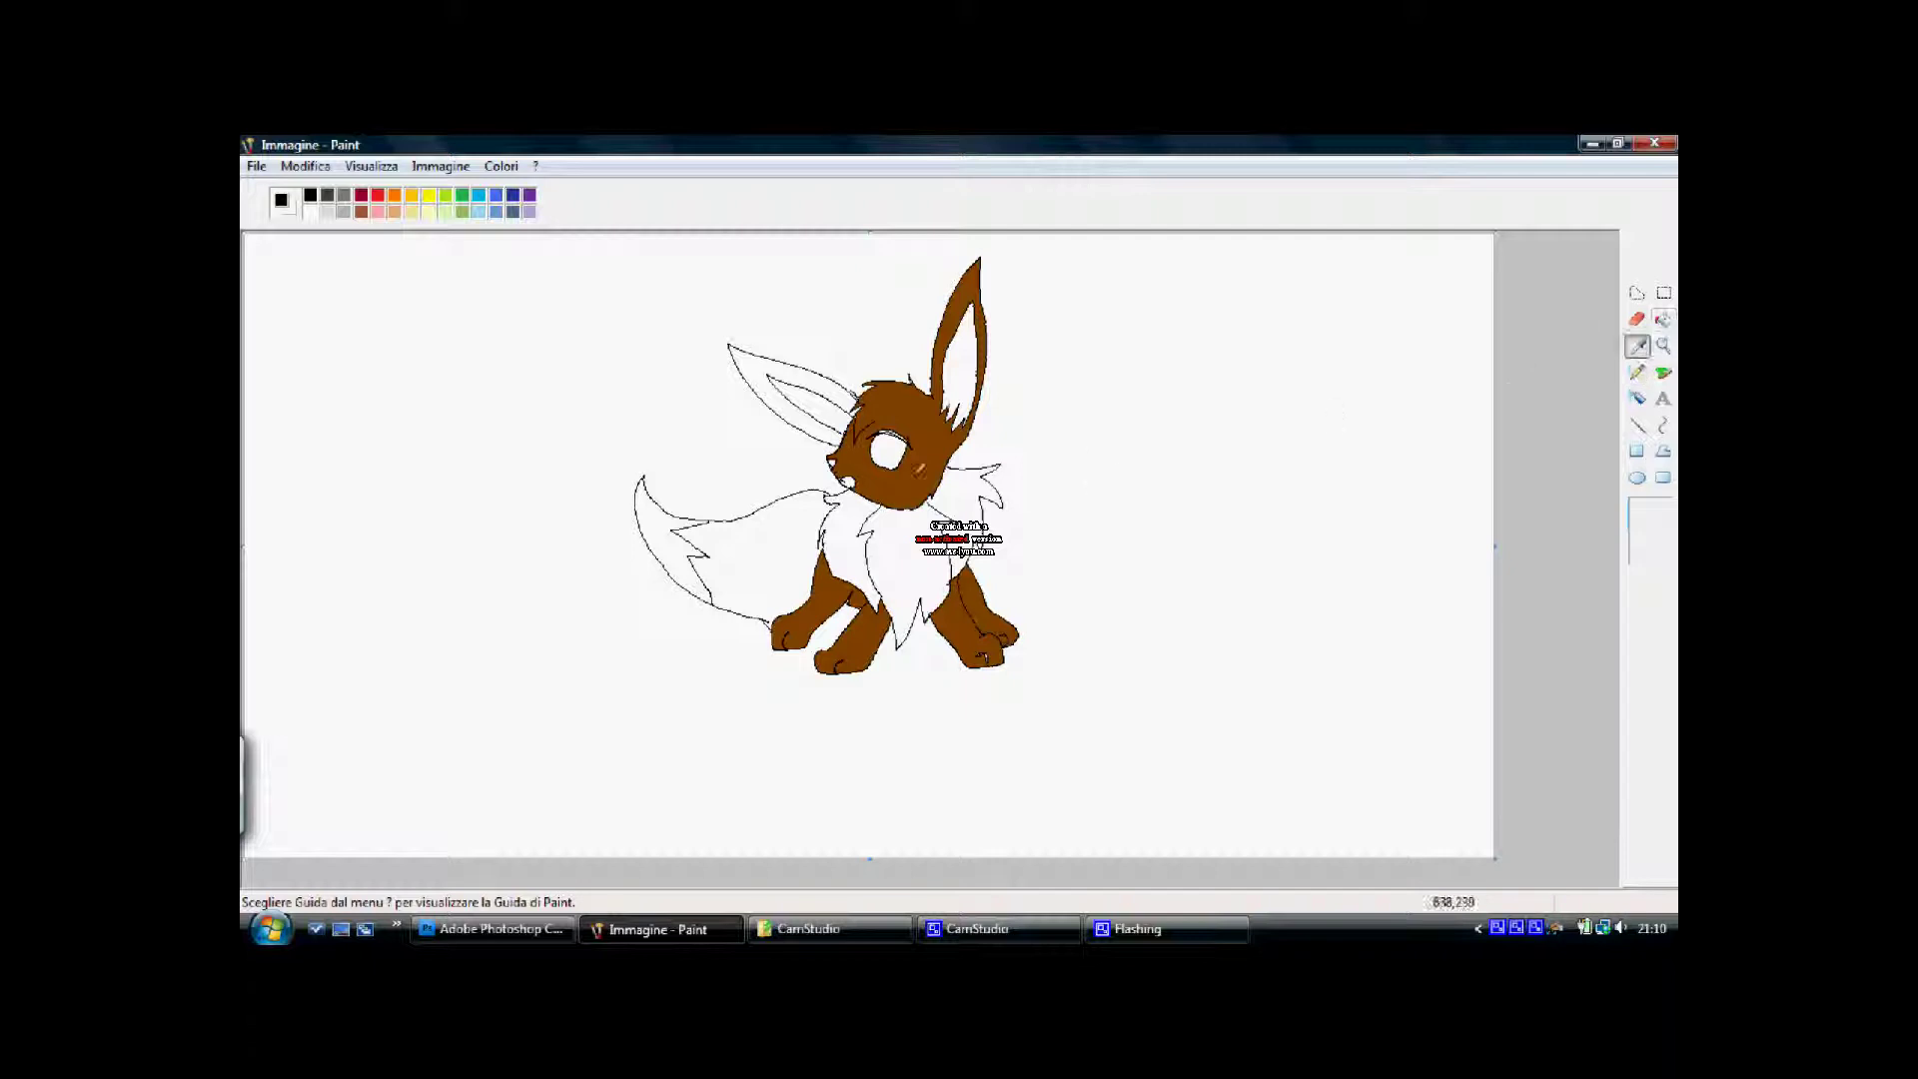
click(916, 486)
click(775, 395)
click(773, 515)
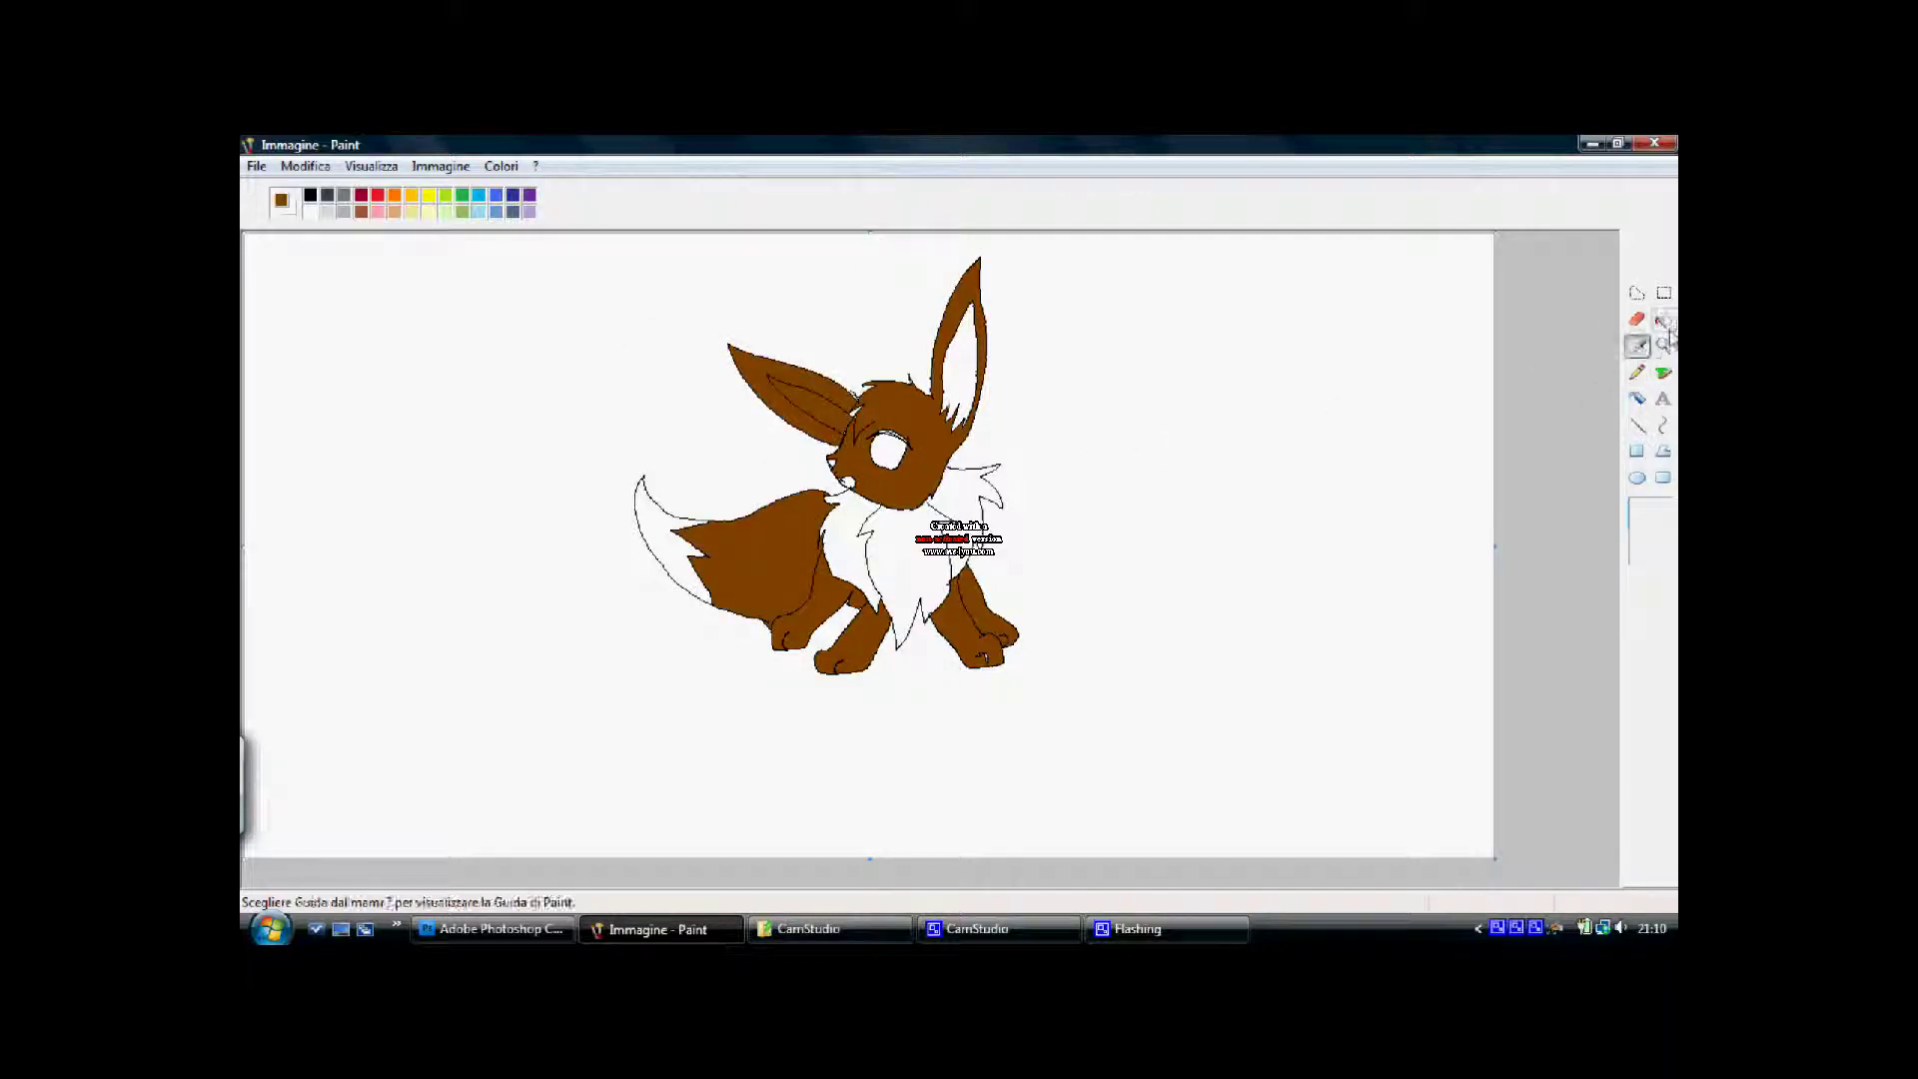
Define a custom cream colour and fill the tail tip, neck fur and chest fur with it
click(501, 166)
click(539, 186)
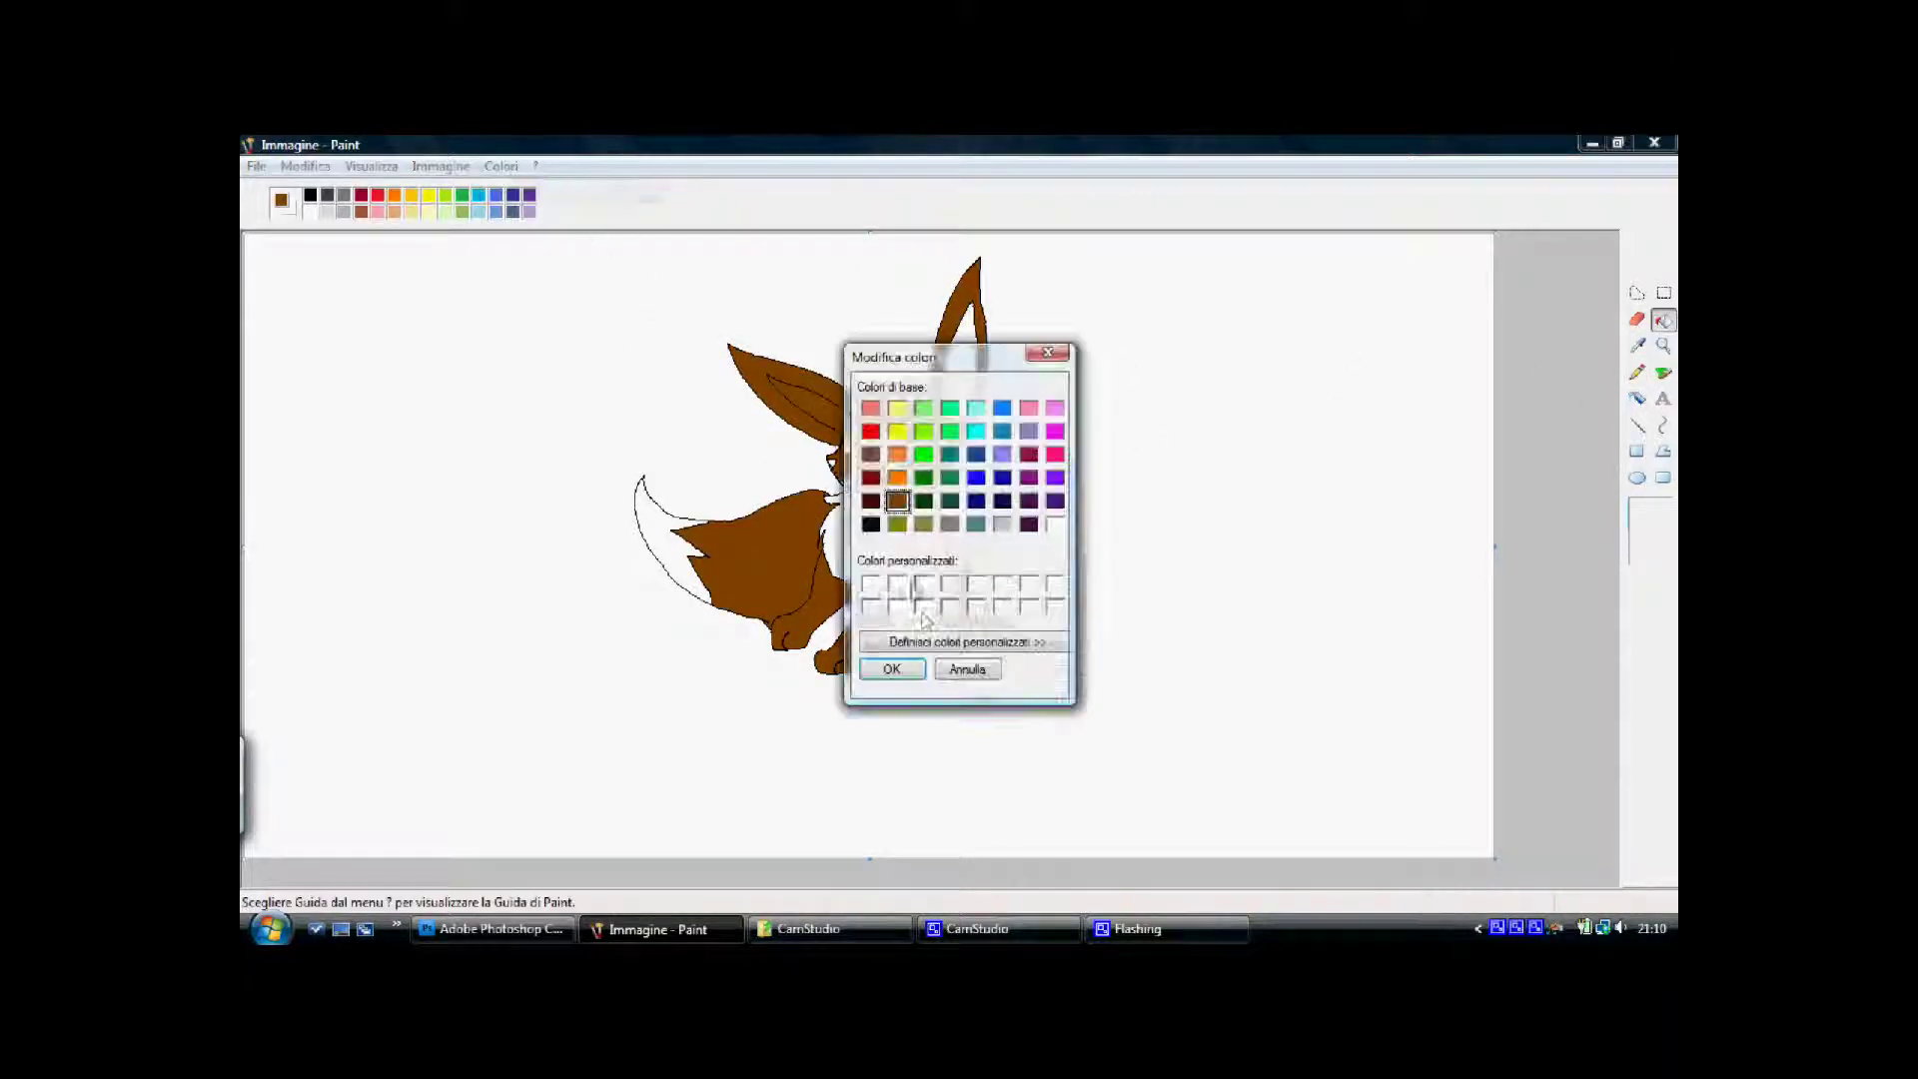
click(969, 640)
click(1336, 424)
click(911, 669)
click(666, 531)
click(959, 554)
click(899, 565)
click(844, 544)
Define a dark shade of the basic brown and fill the inside of the right ear with it
click(509, 167)
click(539, 186)
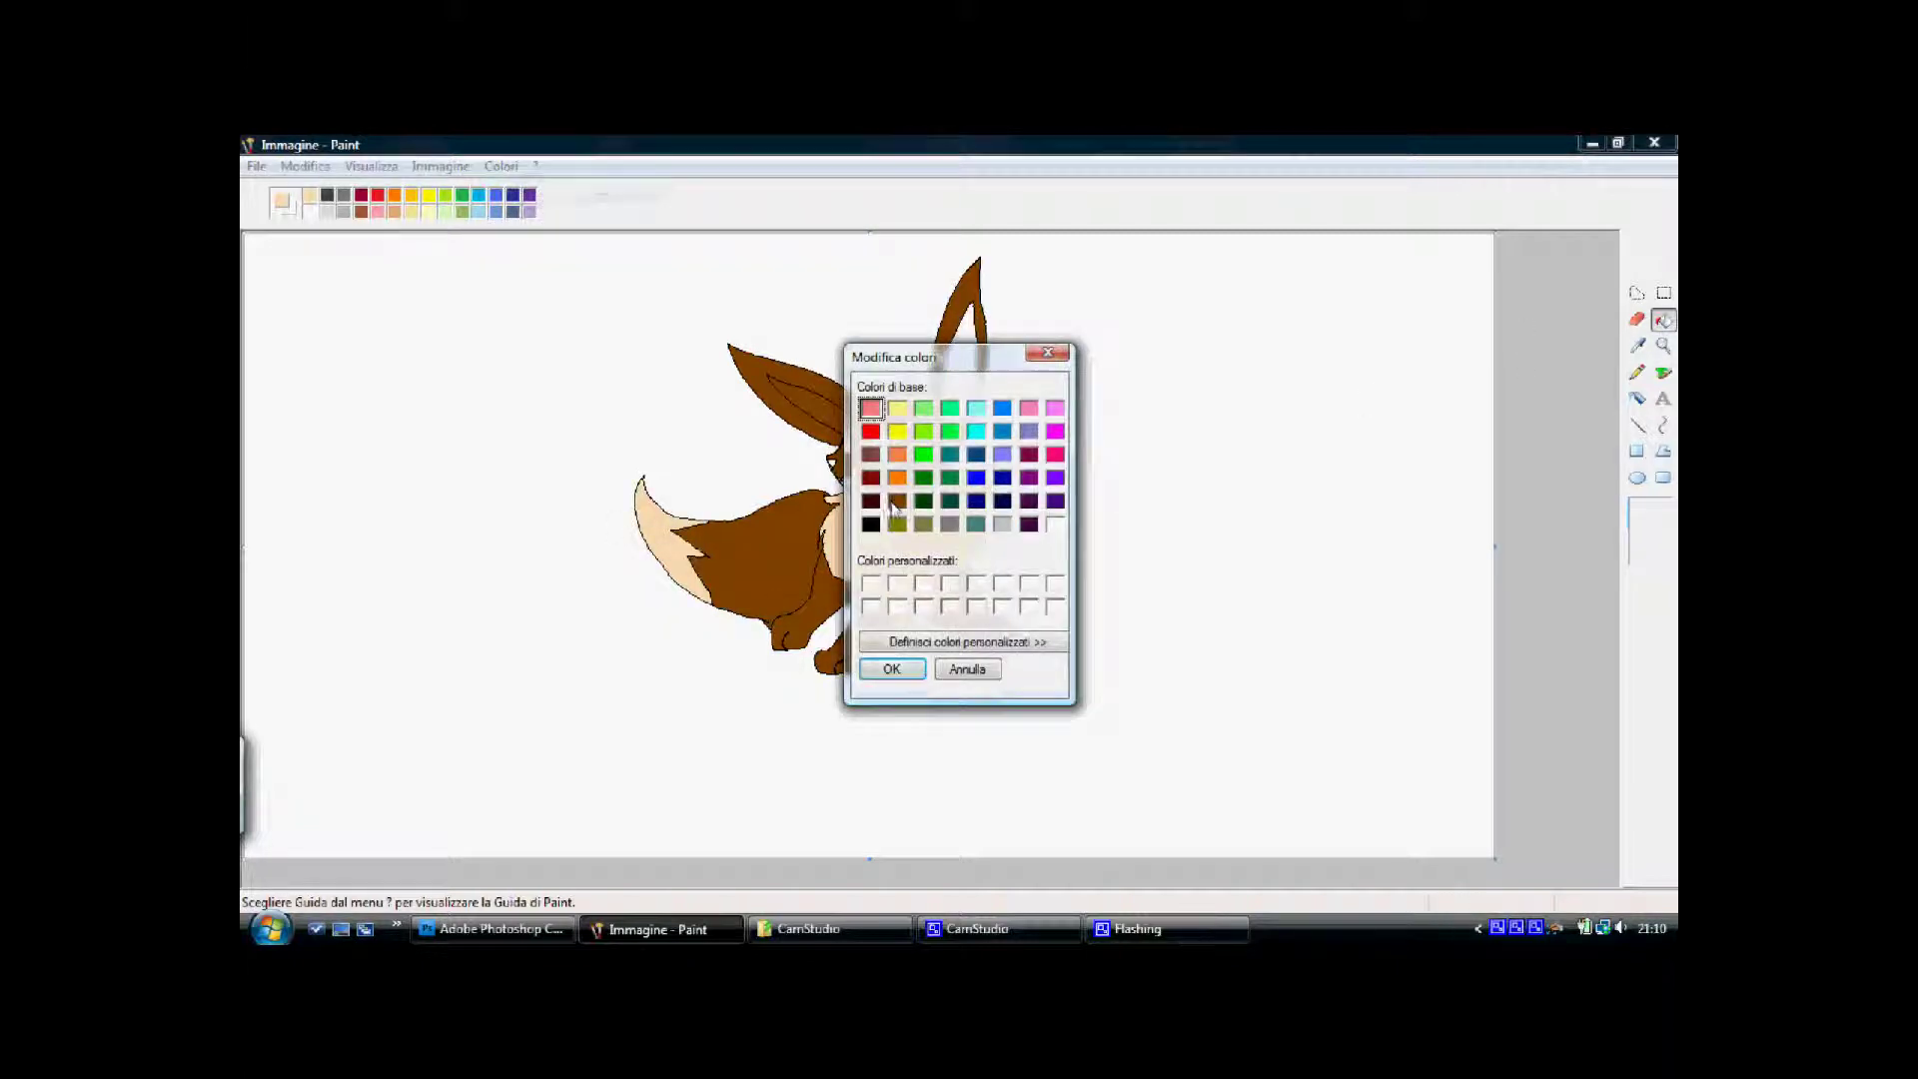
click(899, 501)
click(969, 640)
click(1336, 560)
click(891, 669)
click(961, 372)
Colour the inside of the left ear dark brown and add darker shading inside the ears with pencil and fill
click(1637, 373)
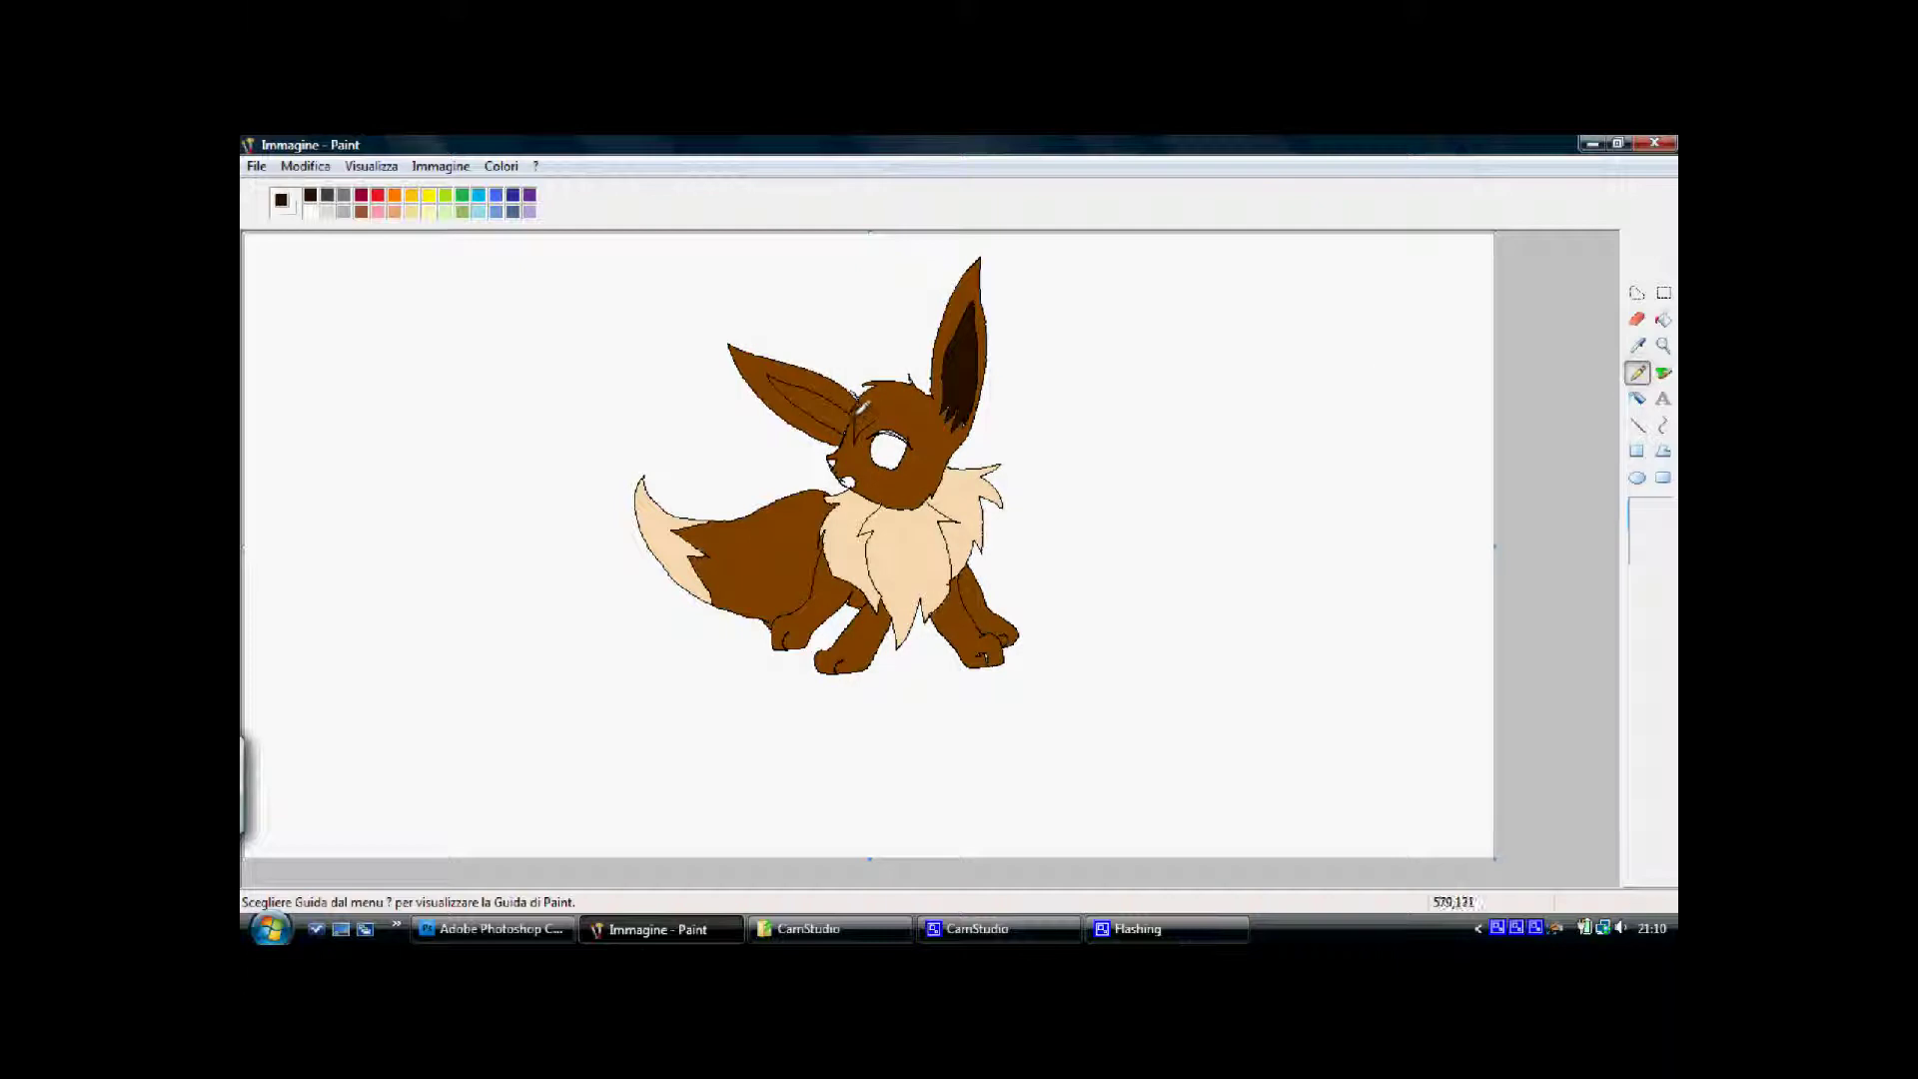
click(1664, 319)
click(501, 166)
click(540, 185)
click(964, 639)
click(913, 668)
click(1637, 372)
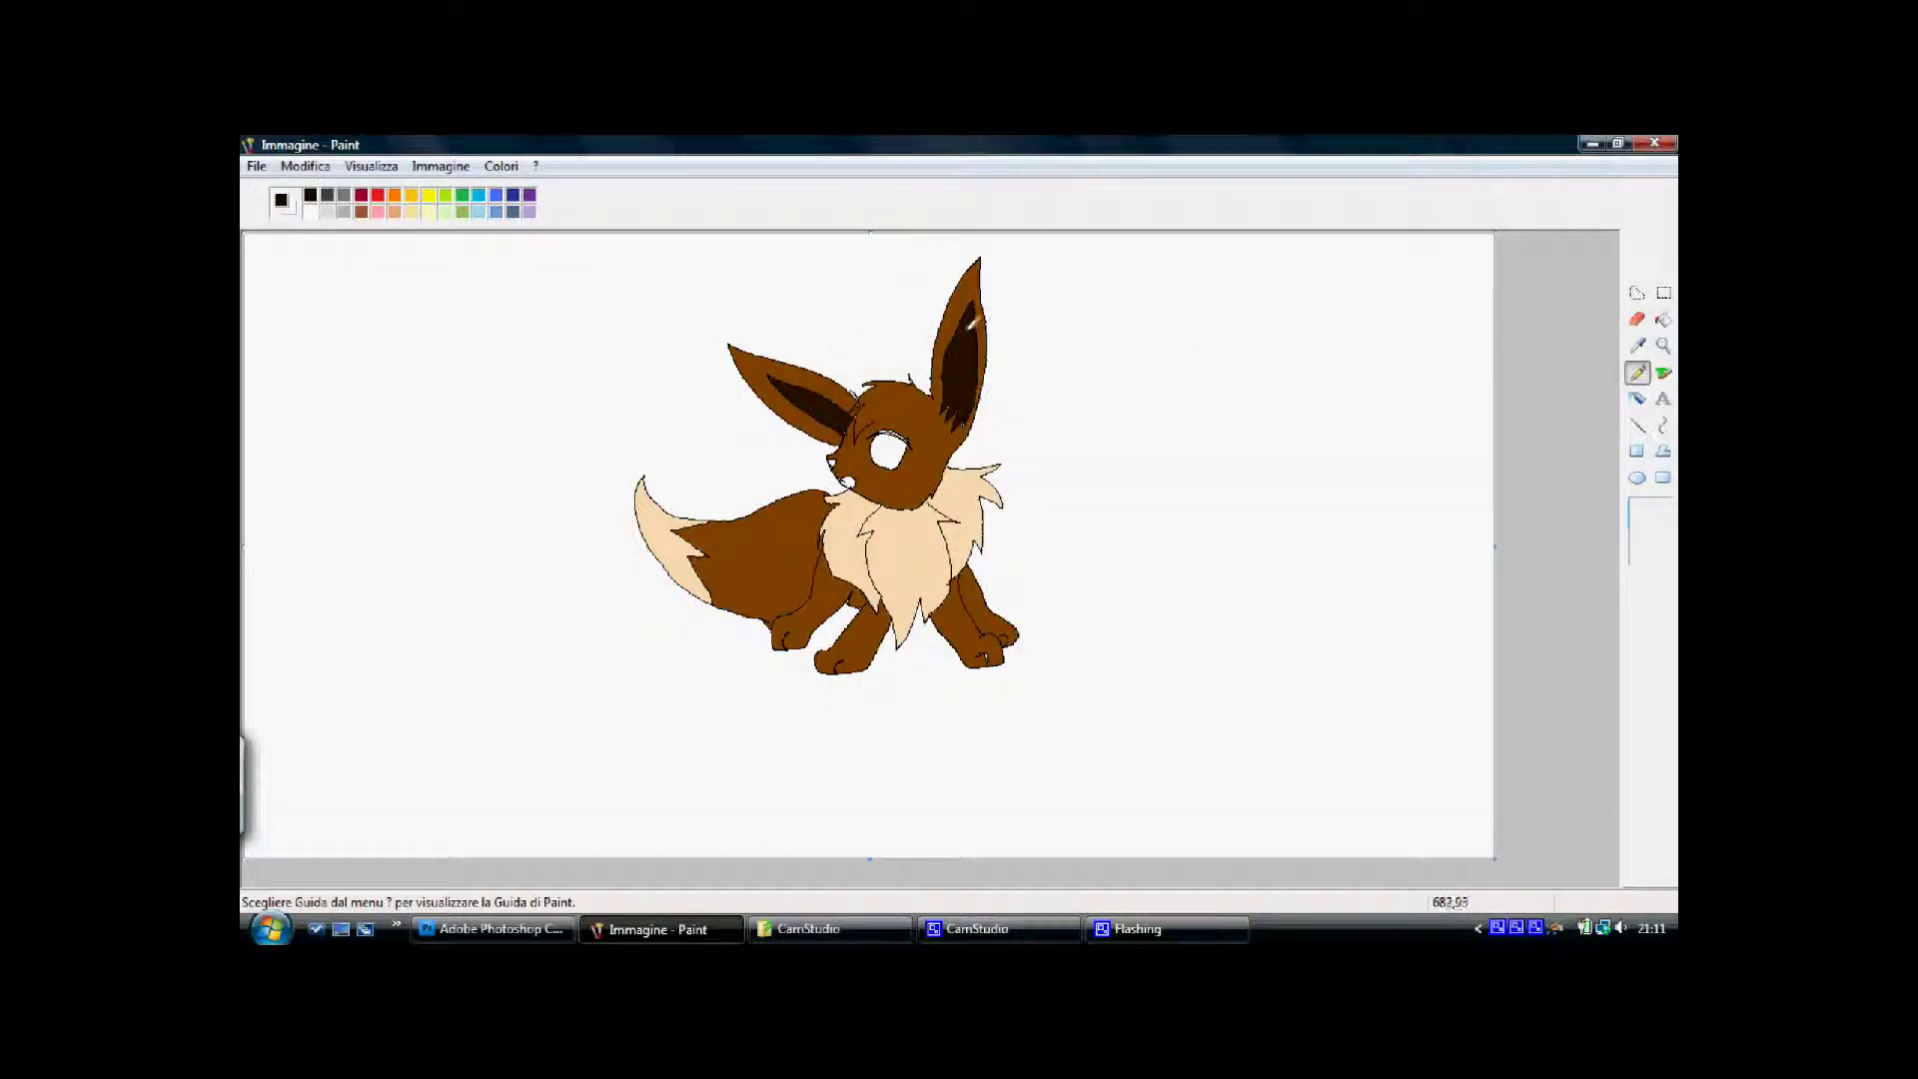
click(1664, 319)
click(1637, 373)
Sample the tail's brown, define a slightly darker shade of it, and fill the shaded areas of the tail and legs
click(1638, 347)
click(769, 523)
click(502, 166)
click(565, 186)
click(965, 636)
drag(1337, 528, 1338, 538)
click(897, 667)
click(1664, 319)
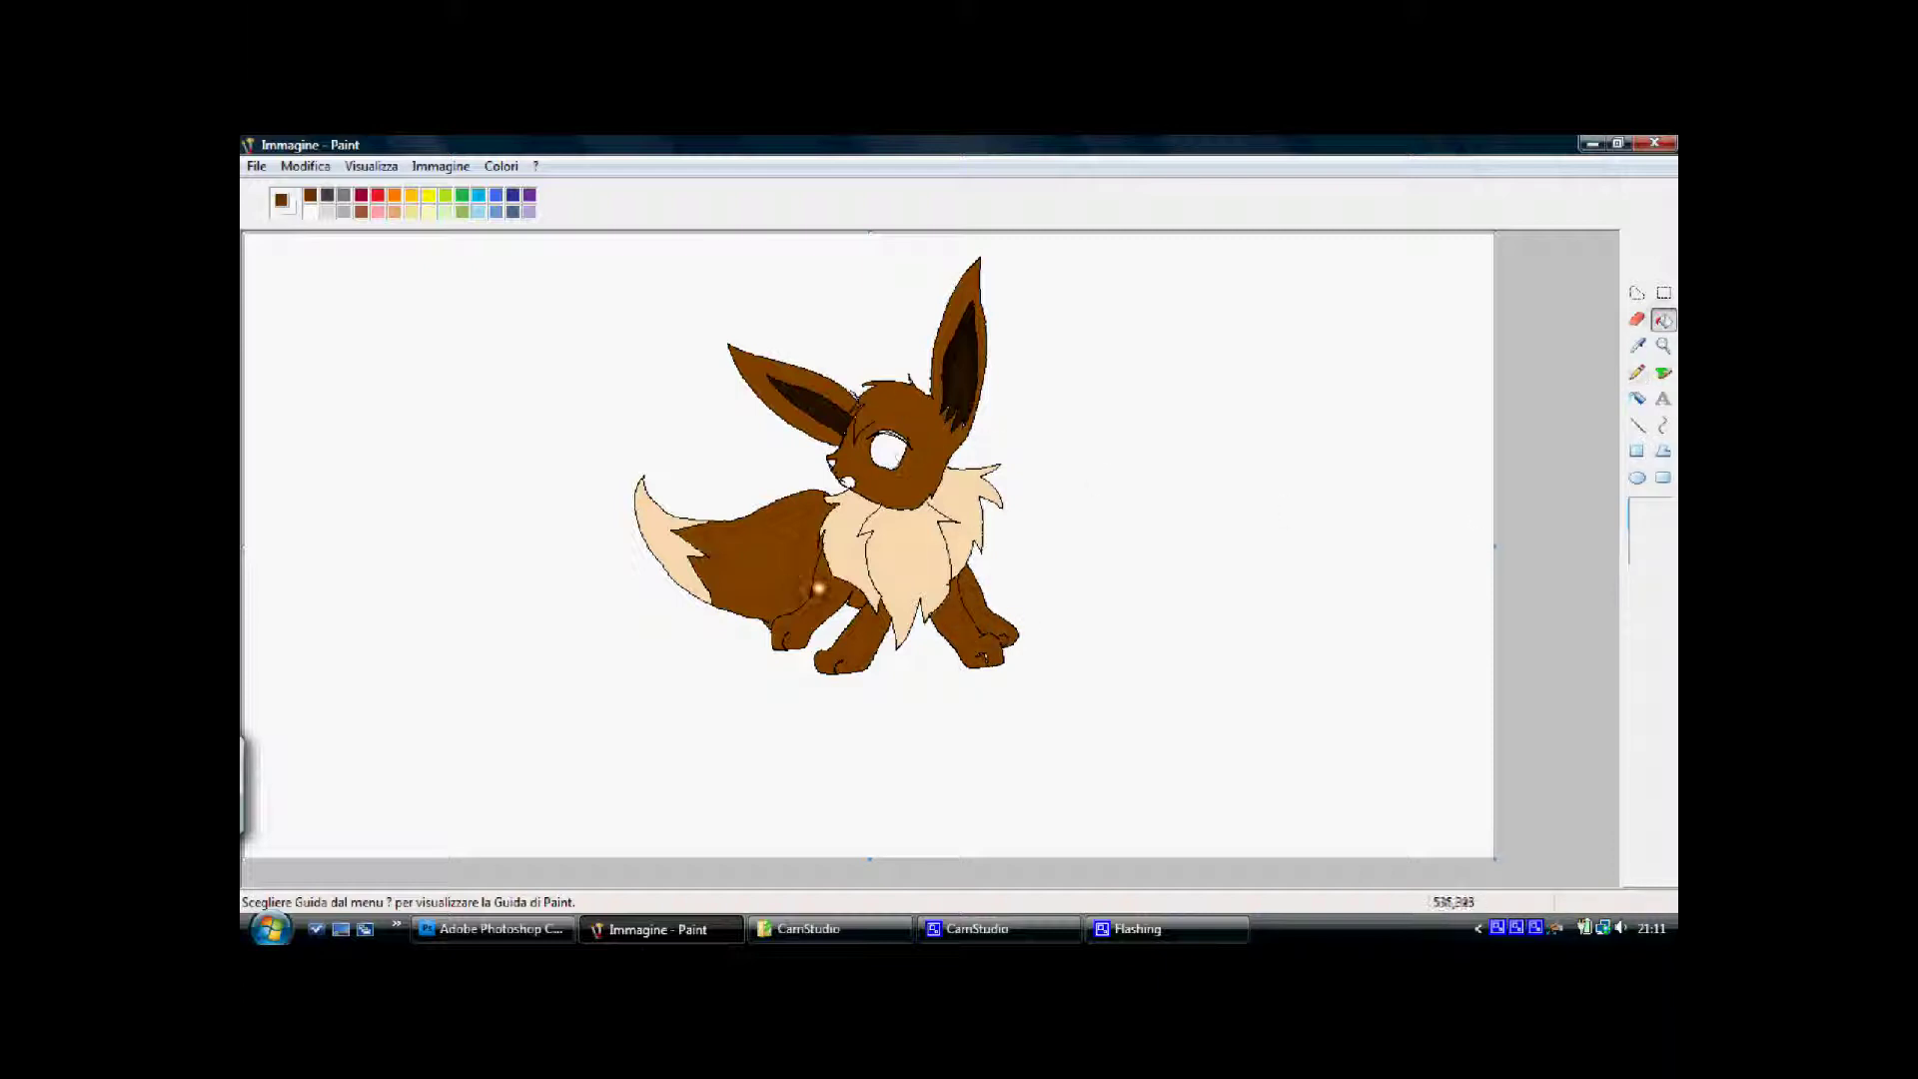
click(822, 582)
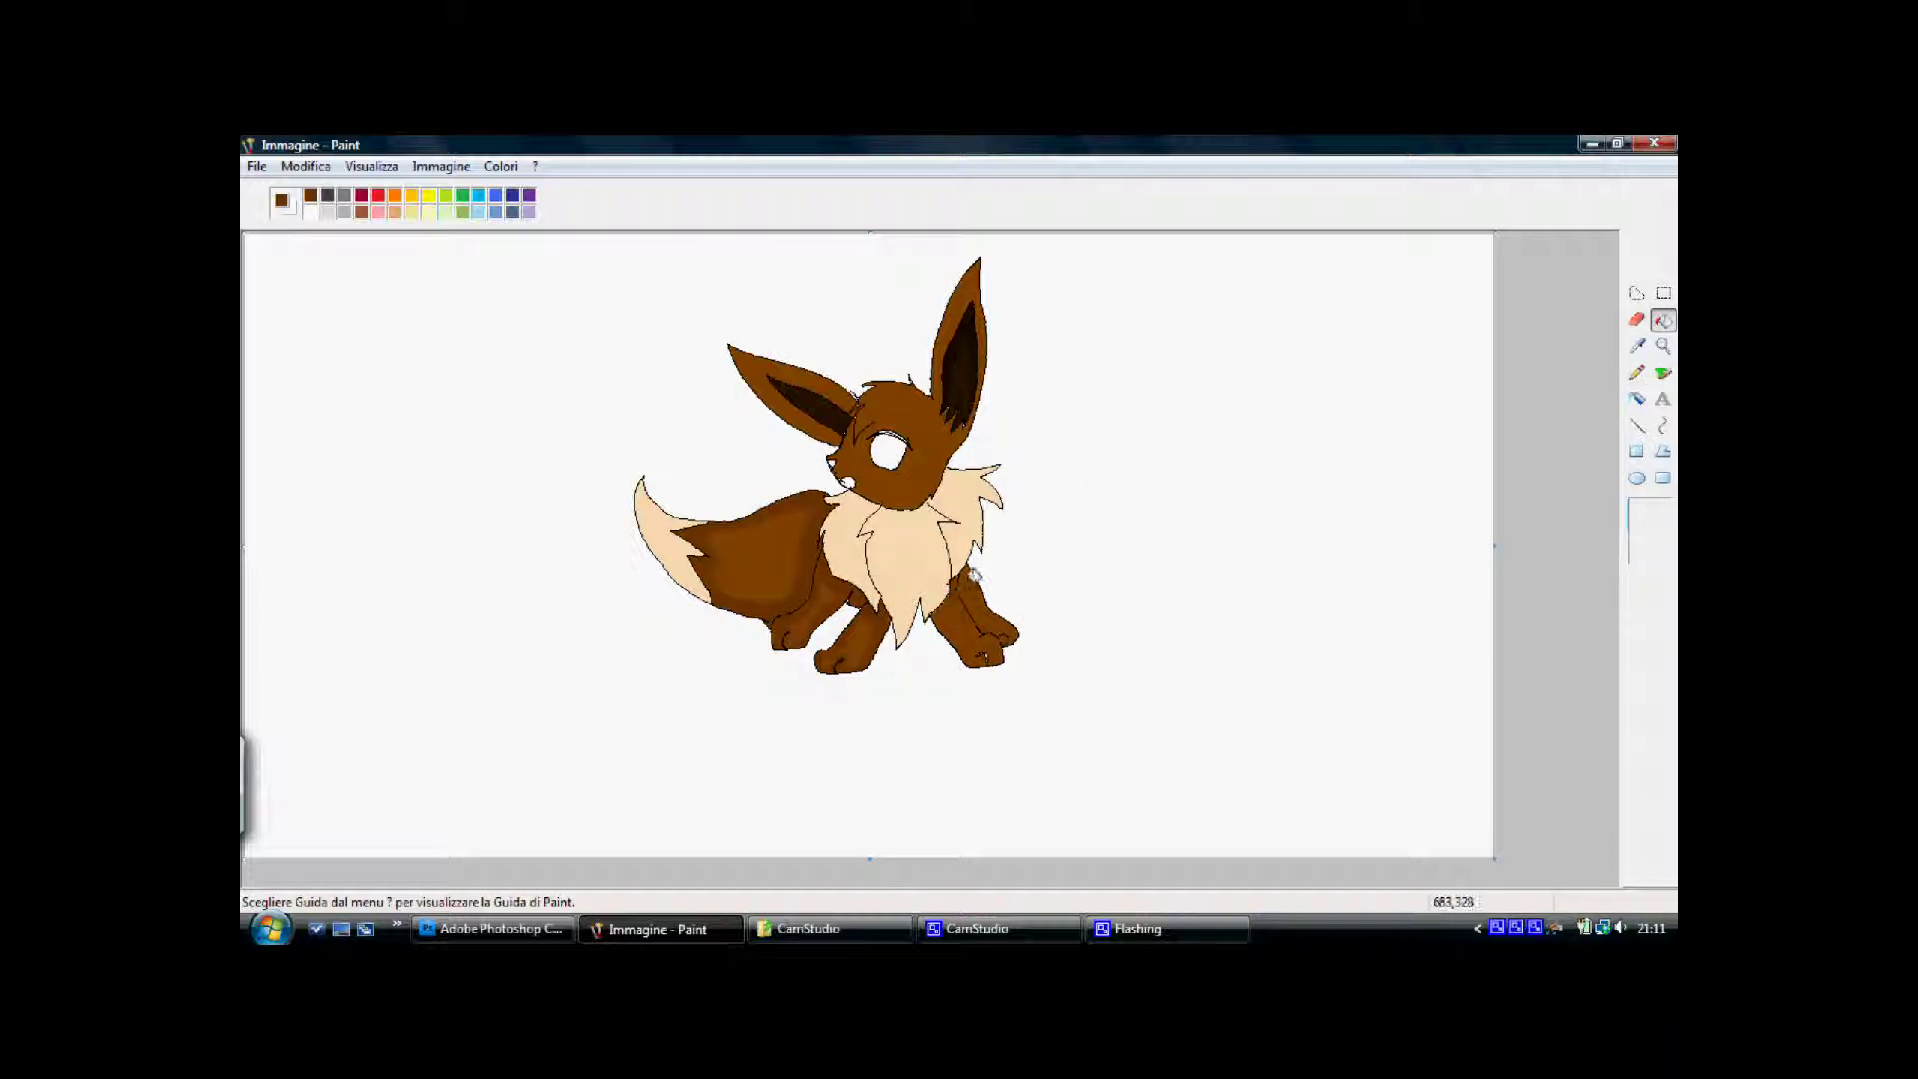
Outline the head's shading with the pencil, try filling the face with the darker brown, and undo the fill
click(1638, 372)
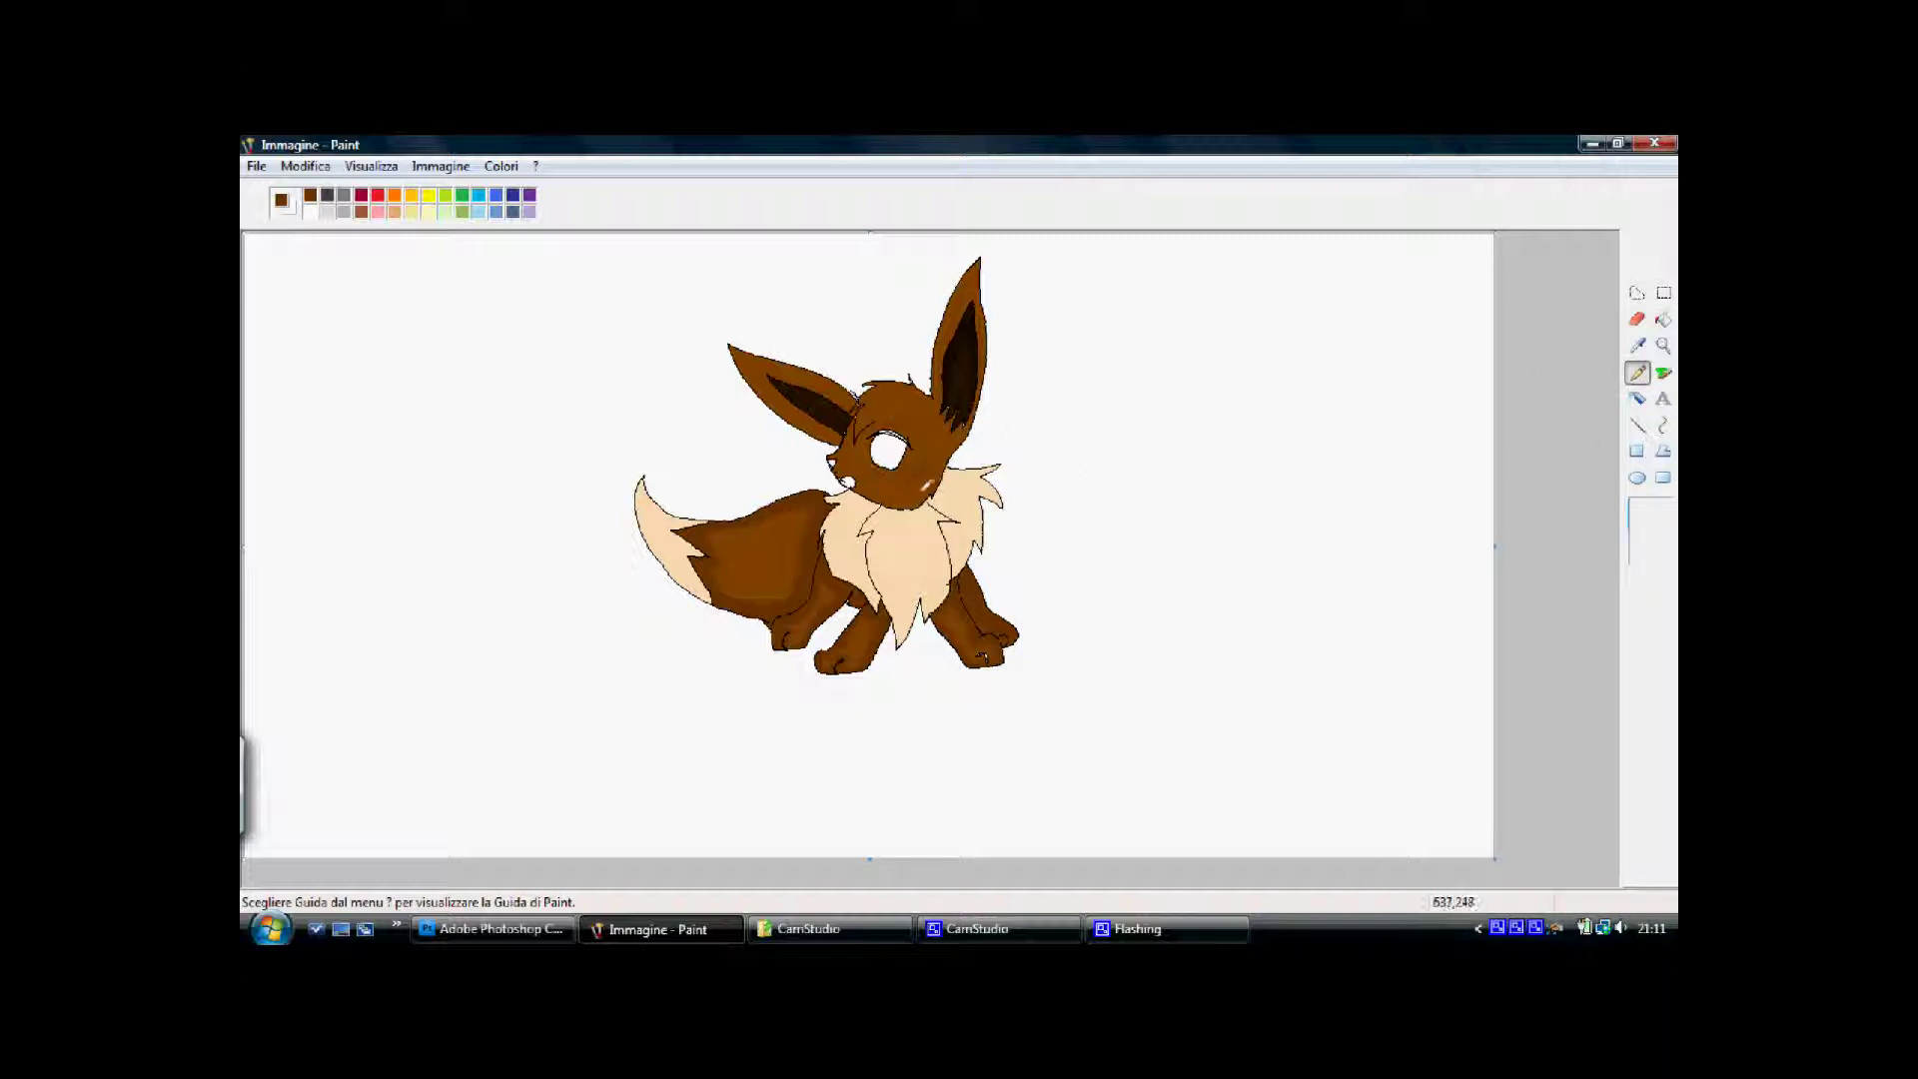
click(1664, 319)
click(861, 454)
click(306, 166)
click(320, 188)
Try twice to outline and fill the left ear's shading with the darker brown, undoing each fill
click(1637, 372)
click(1664, 319)
click(805, 411)
click(300, 168)
click(318, 188)
click(1637, 372)
click(1663, 320)
click(839, 394)
click(305, 166)
click(315, 190)
Zoom in on the head, outline the left ear's shadow with the pencil, and fill it with the darker brown
click(1664, 344)
click(781, 416)
click(1638, 372)
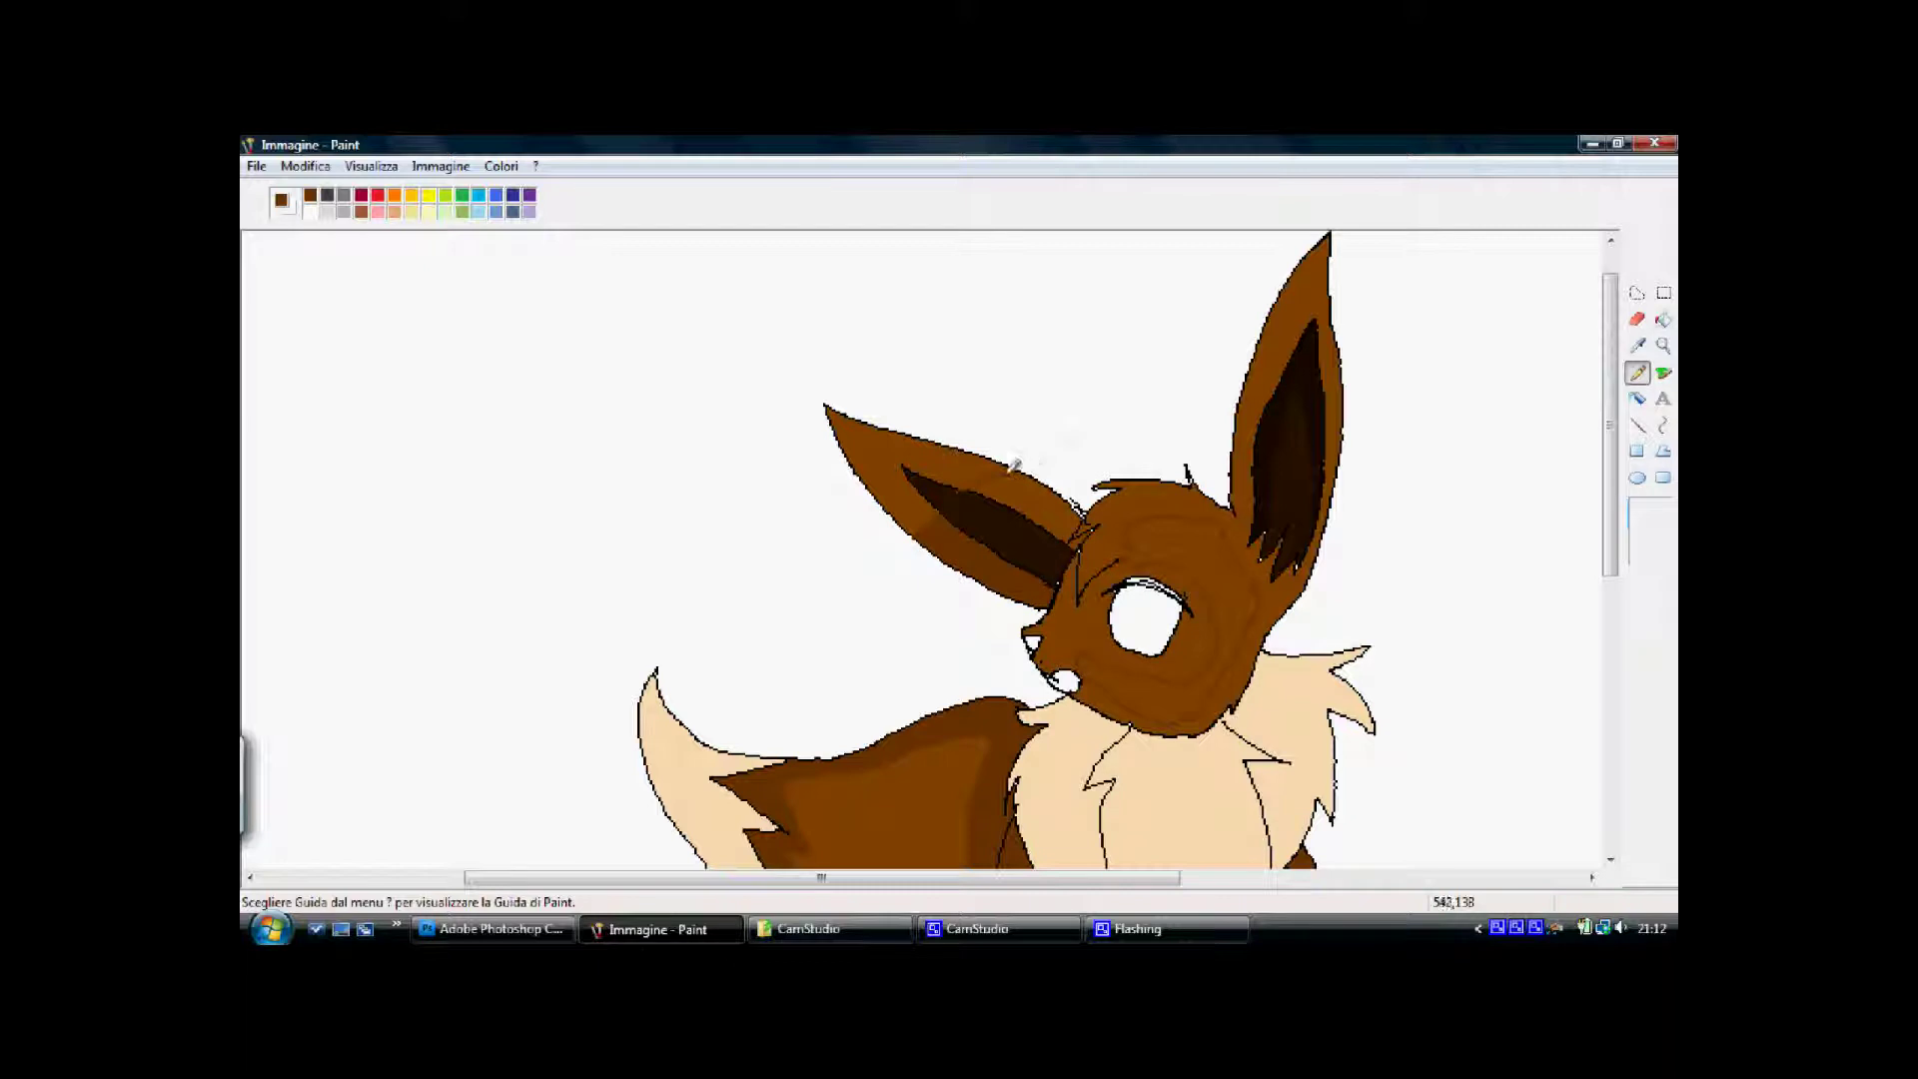
click(1664, 319)
click(1032, 509)
Complete the head's shading outline with the pencil and fill the forehead and lower cheek with the darker brown
click(1638, 373)
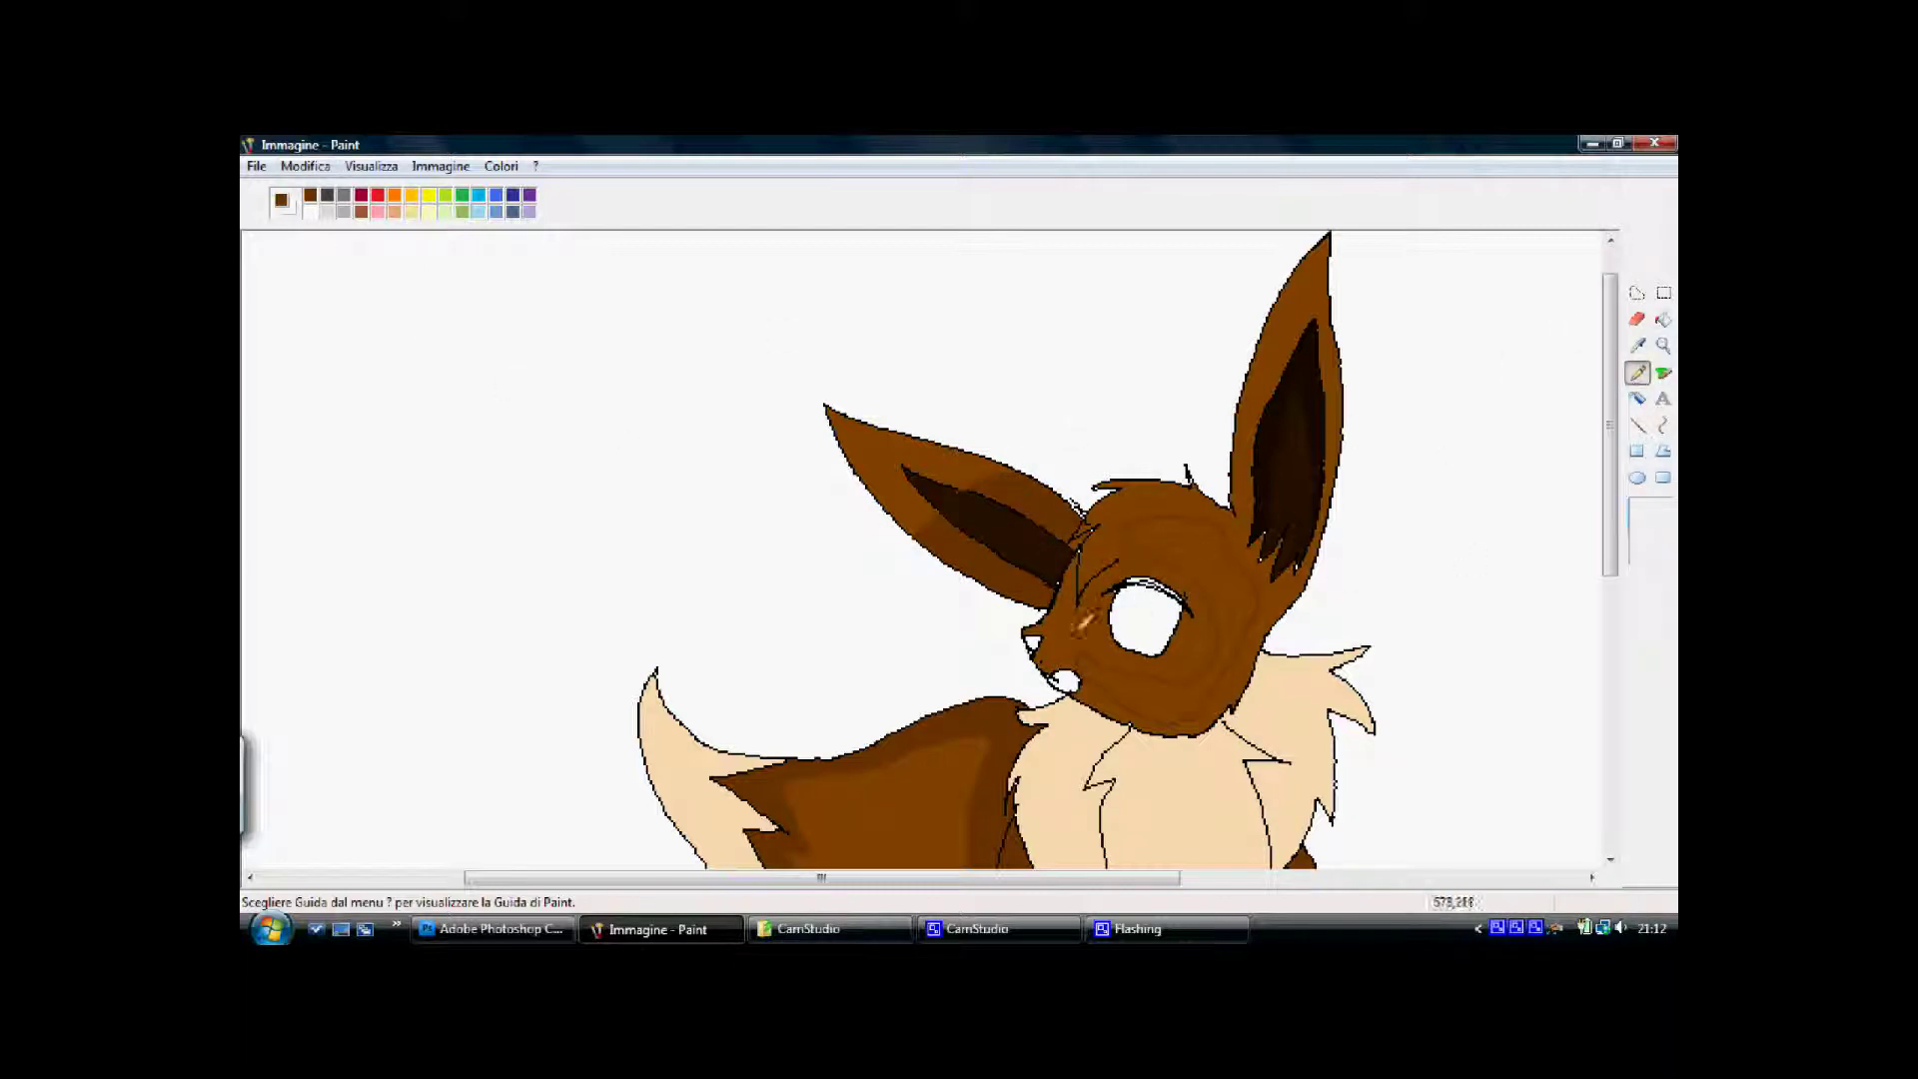
click(1664, 320)
click(1134, 505)
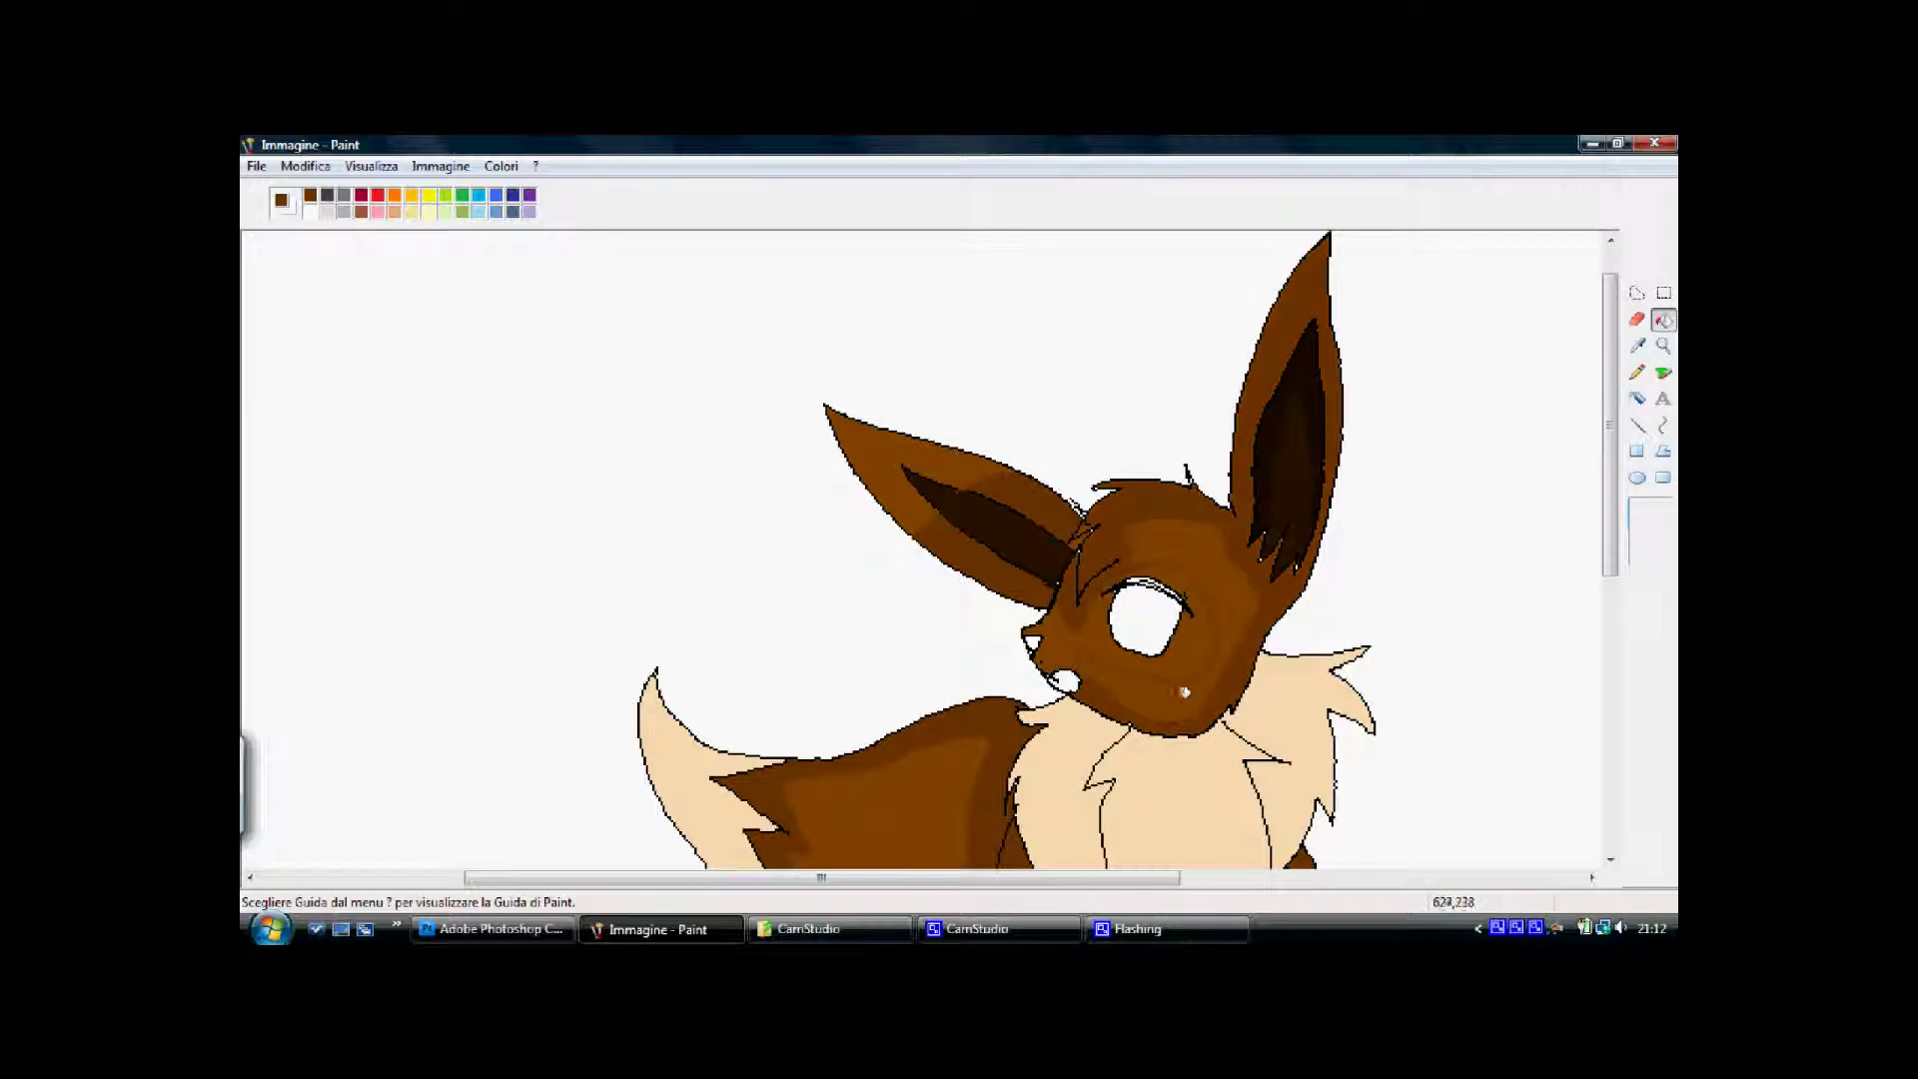
click(1179, 699)
Brush over the forehead, the area beside the eye and the cheek in brown to smooth the head's shading
scroll(1499, 470, down, 3)
click(1663, 373)
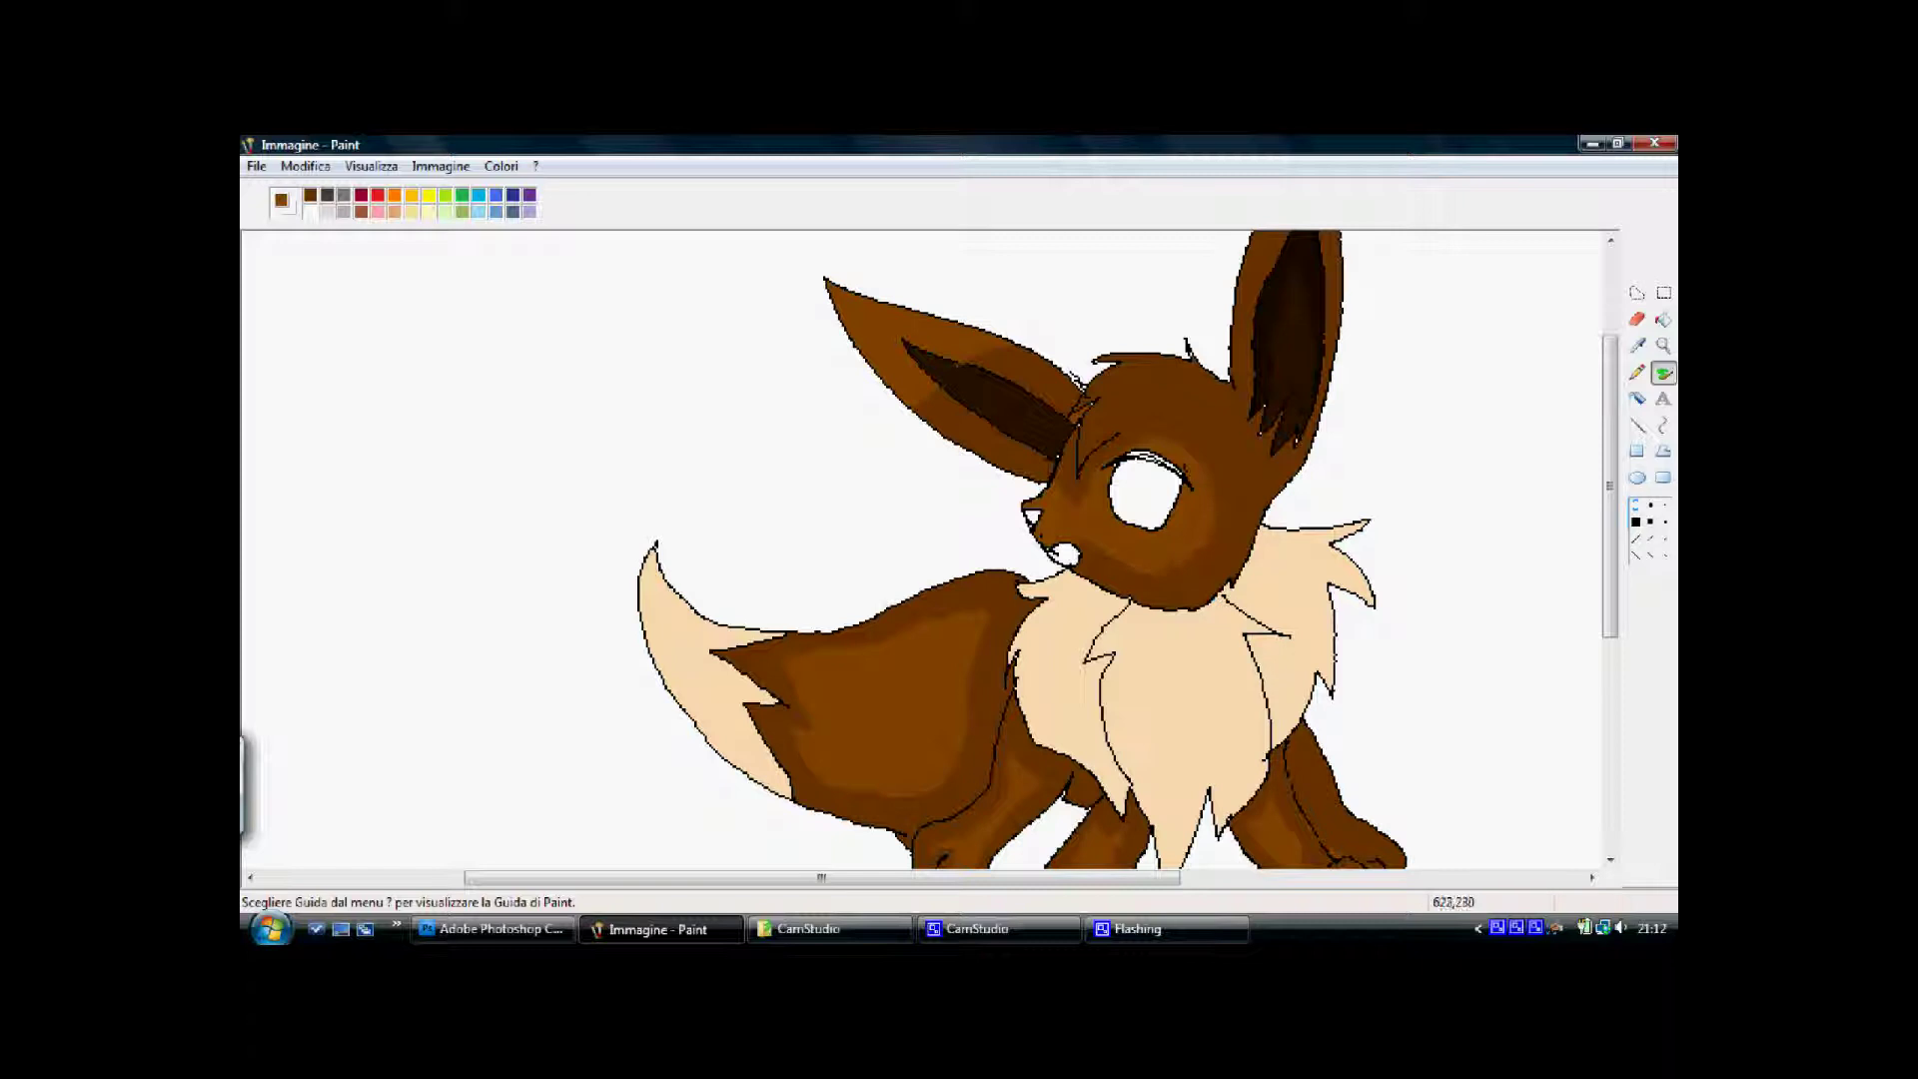
drag(1197, 459, 1219, 452)
mouse_move(1154, 392)
mouse_down()
mouse_move(1114, 421)
mouse_move(1194, 410)
mouse_up()
drag(1231, 500, 1214, 542)
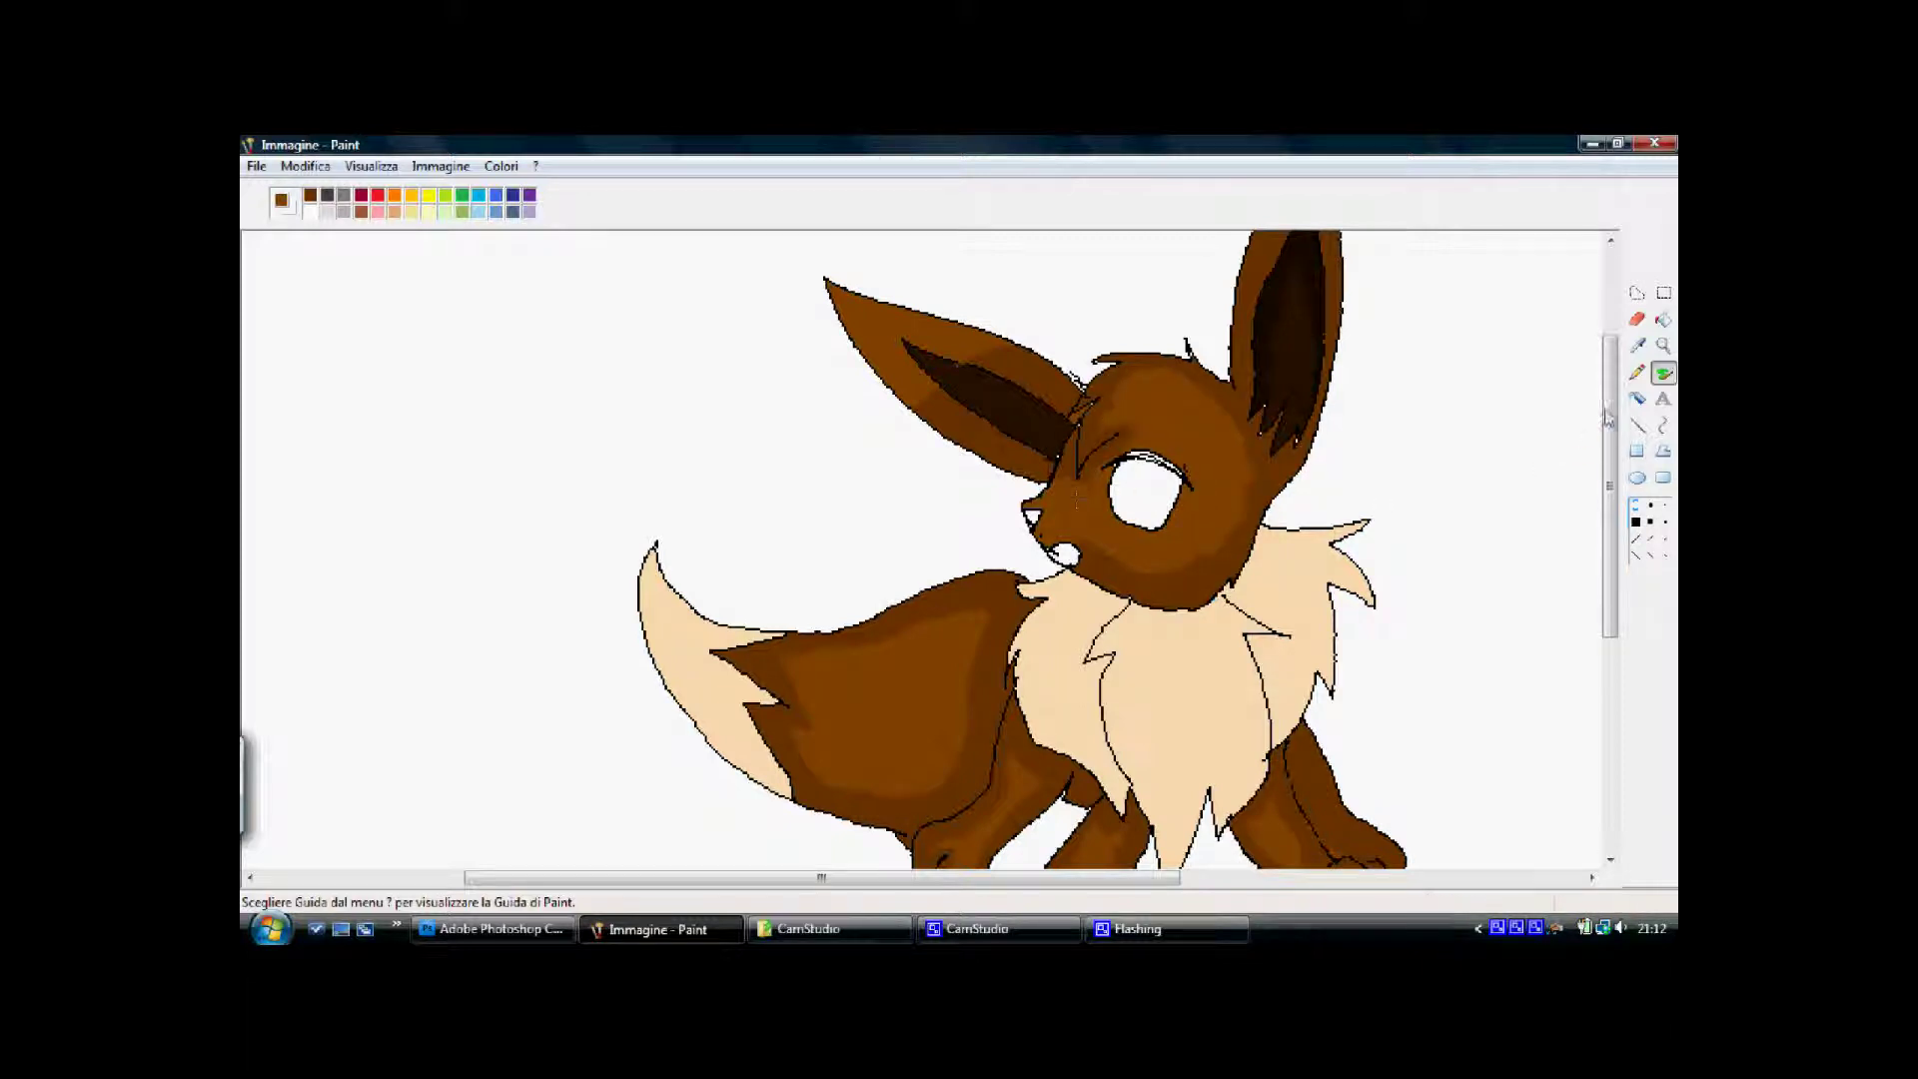
Choose the smallest round brush tip and set the colour to black to paint the nose
click(1665, 505)
click(501, 166)
click(530, 188)
click(870, 519)
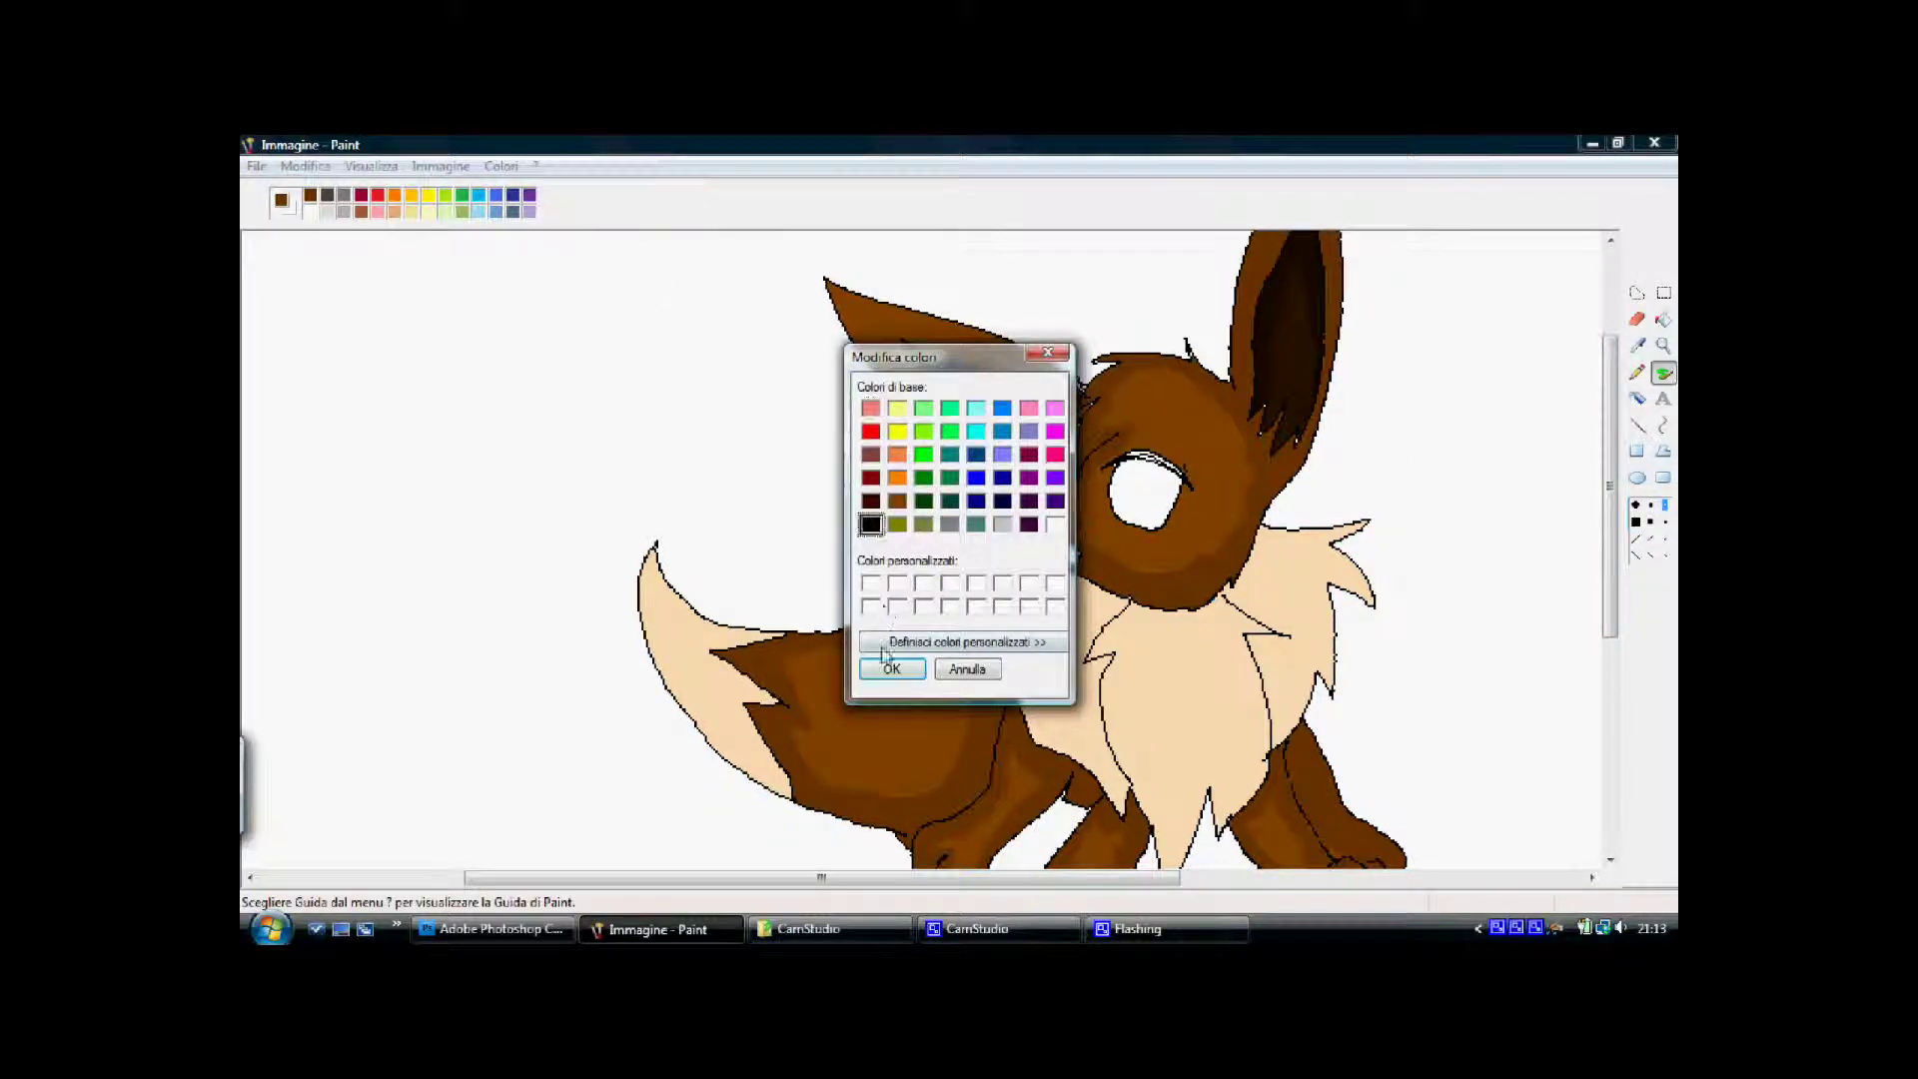
click(885, 663)
Define a light pink and colour the mouth with it, touching up its edge with the pencil
click(378, 212)
click(501, 165)
click(534, 188)
click(1025, 638)
drag(1340, 417, 1340, 404)
click(888, 665)
click(1666, 322)
click(1066, 555)
click(1637, 373)
drag(1055, 551, 1061, 546)
Set the colour to black and thicken the upper eyelid line with the pencil
click(511, 172)
click(530, 189)
click(872, 524)
click(888, 666)
drag(1181, 480, 1150, 449)
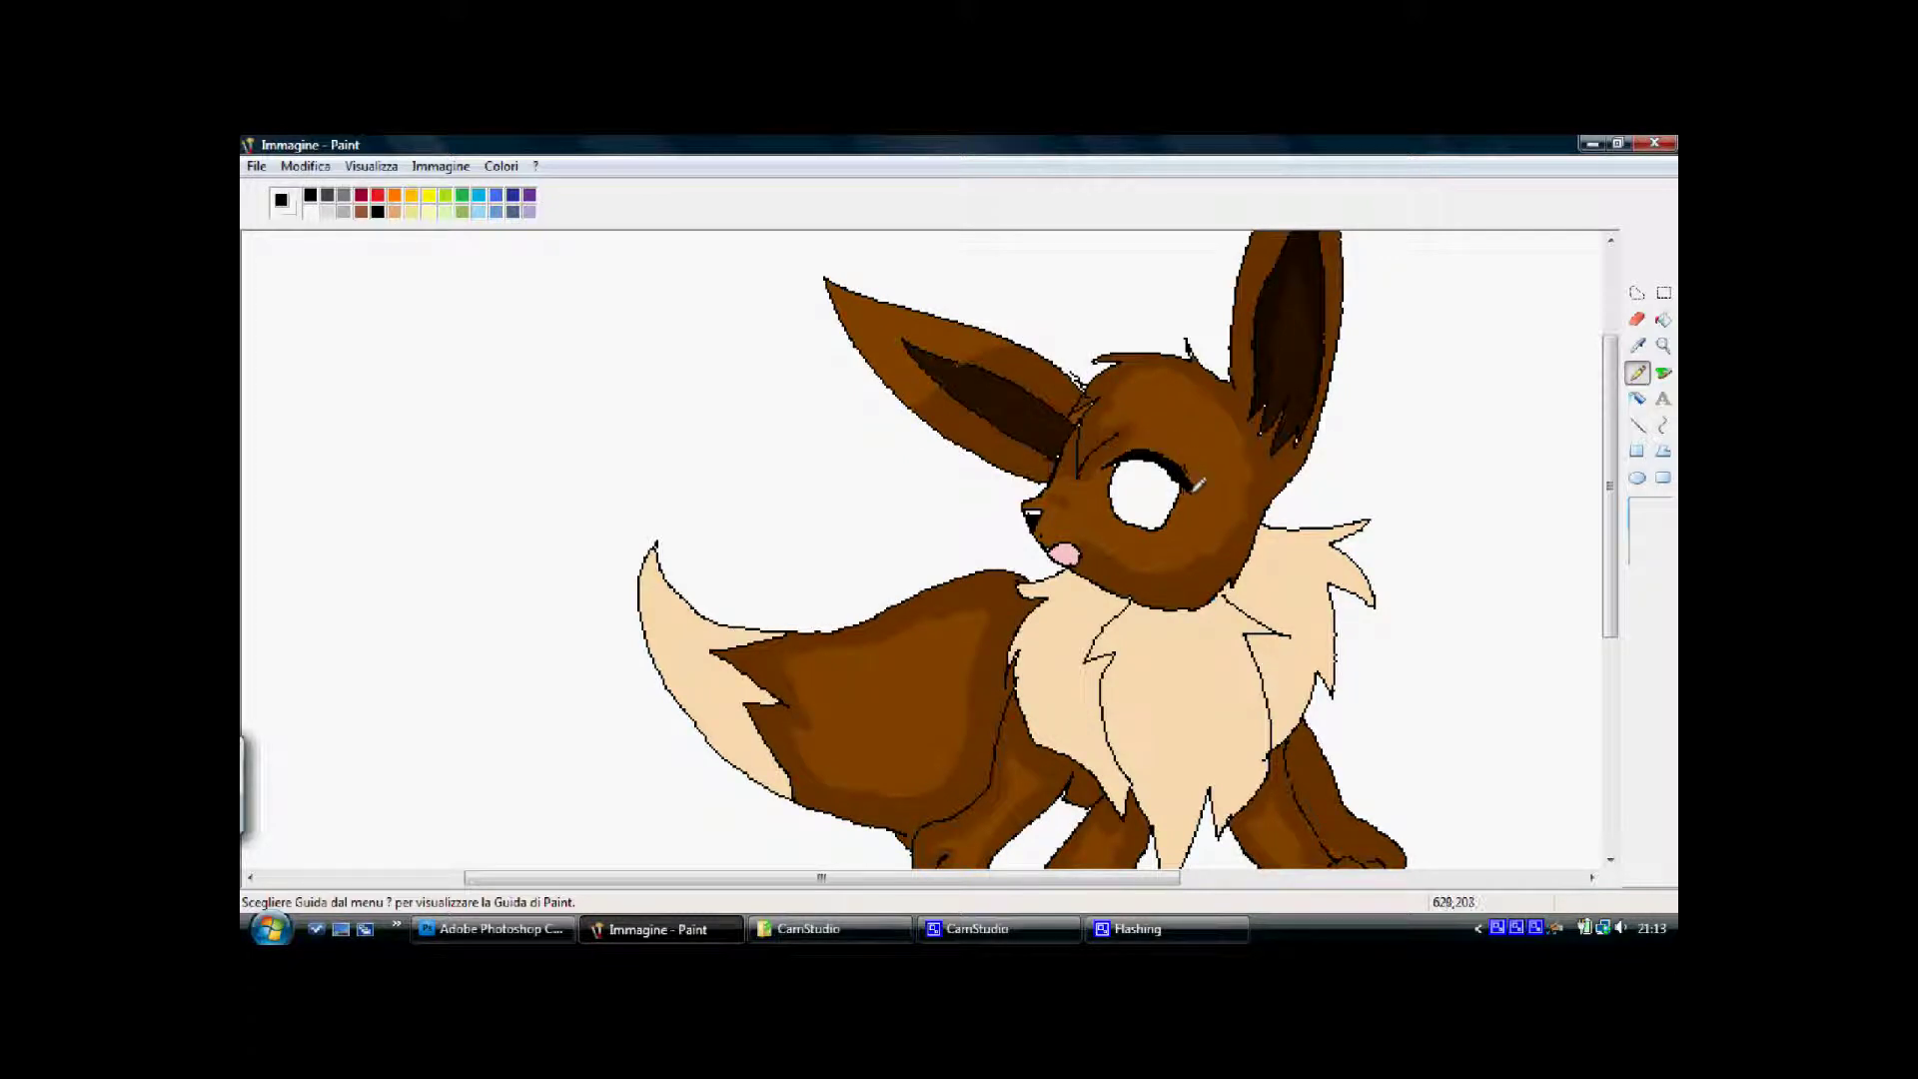
Define a very dark grey and draw an elliptical pupil with a curved line across the iris
click(1638, 478)
click(502, 166)
click(530, 187)
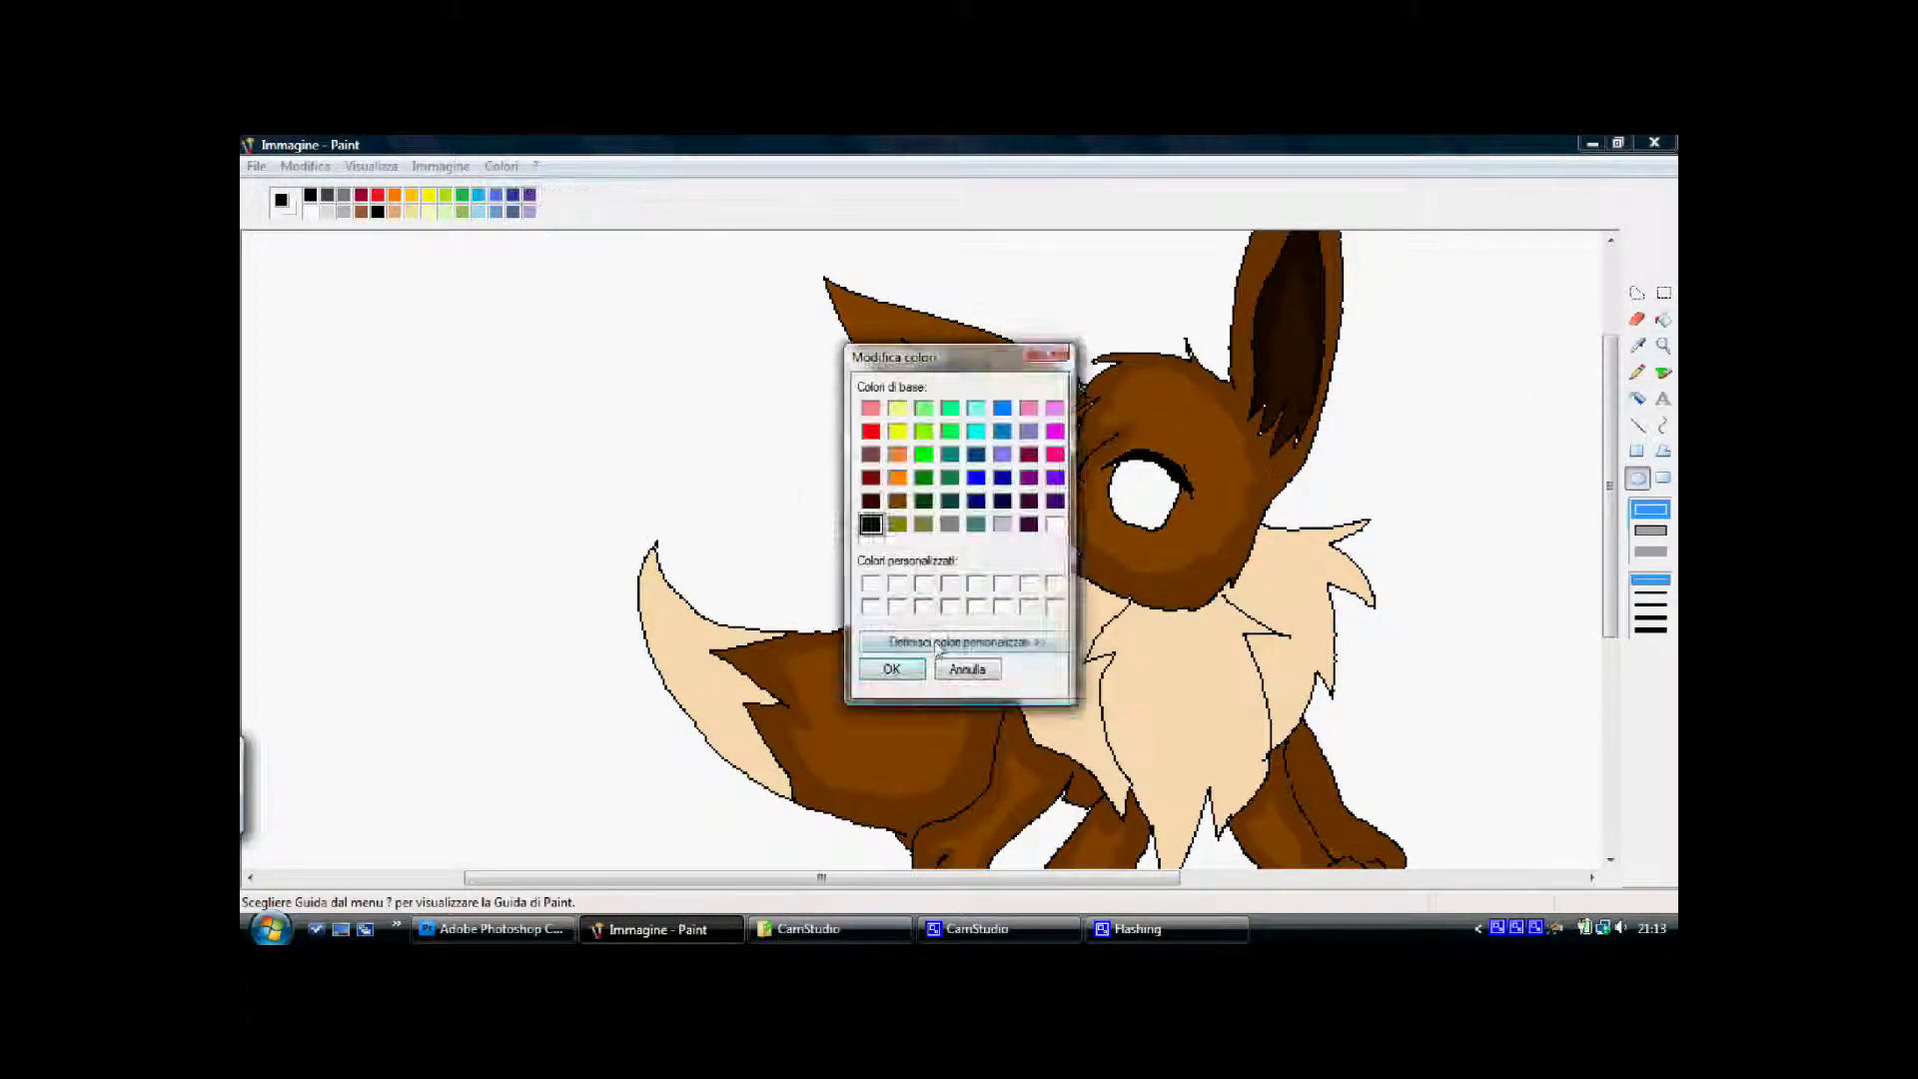
click(1332, 562)
click(892, 669)
mouse_move(1123, 465)
mouse_down()
mouse_move(1154, 520)
mouse_move(1111, 491)
mouse_move(1148, 476)
mouse_up()
click(1663, 426)
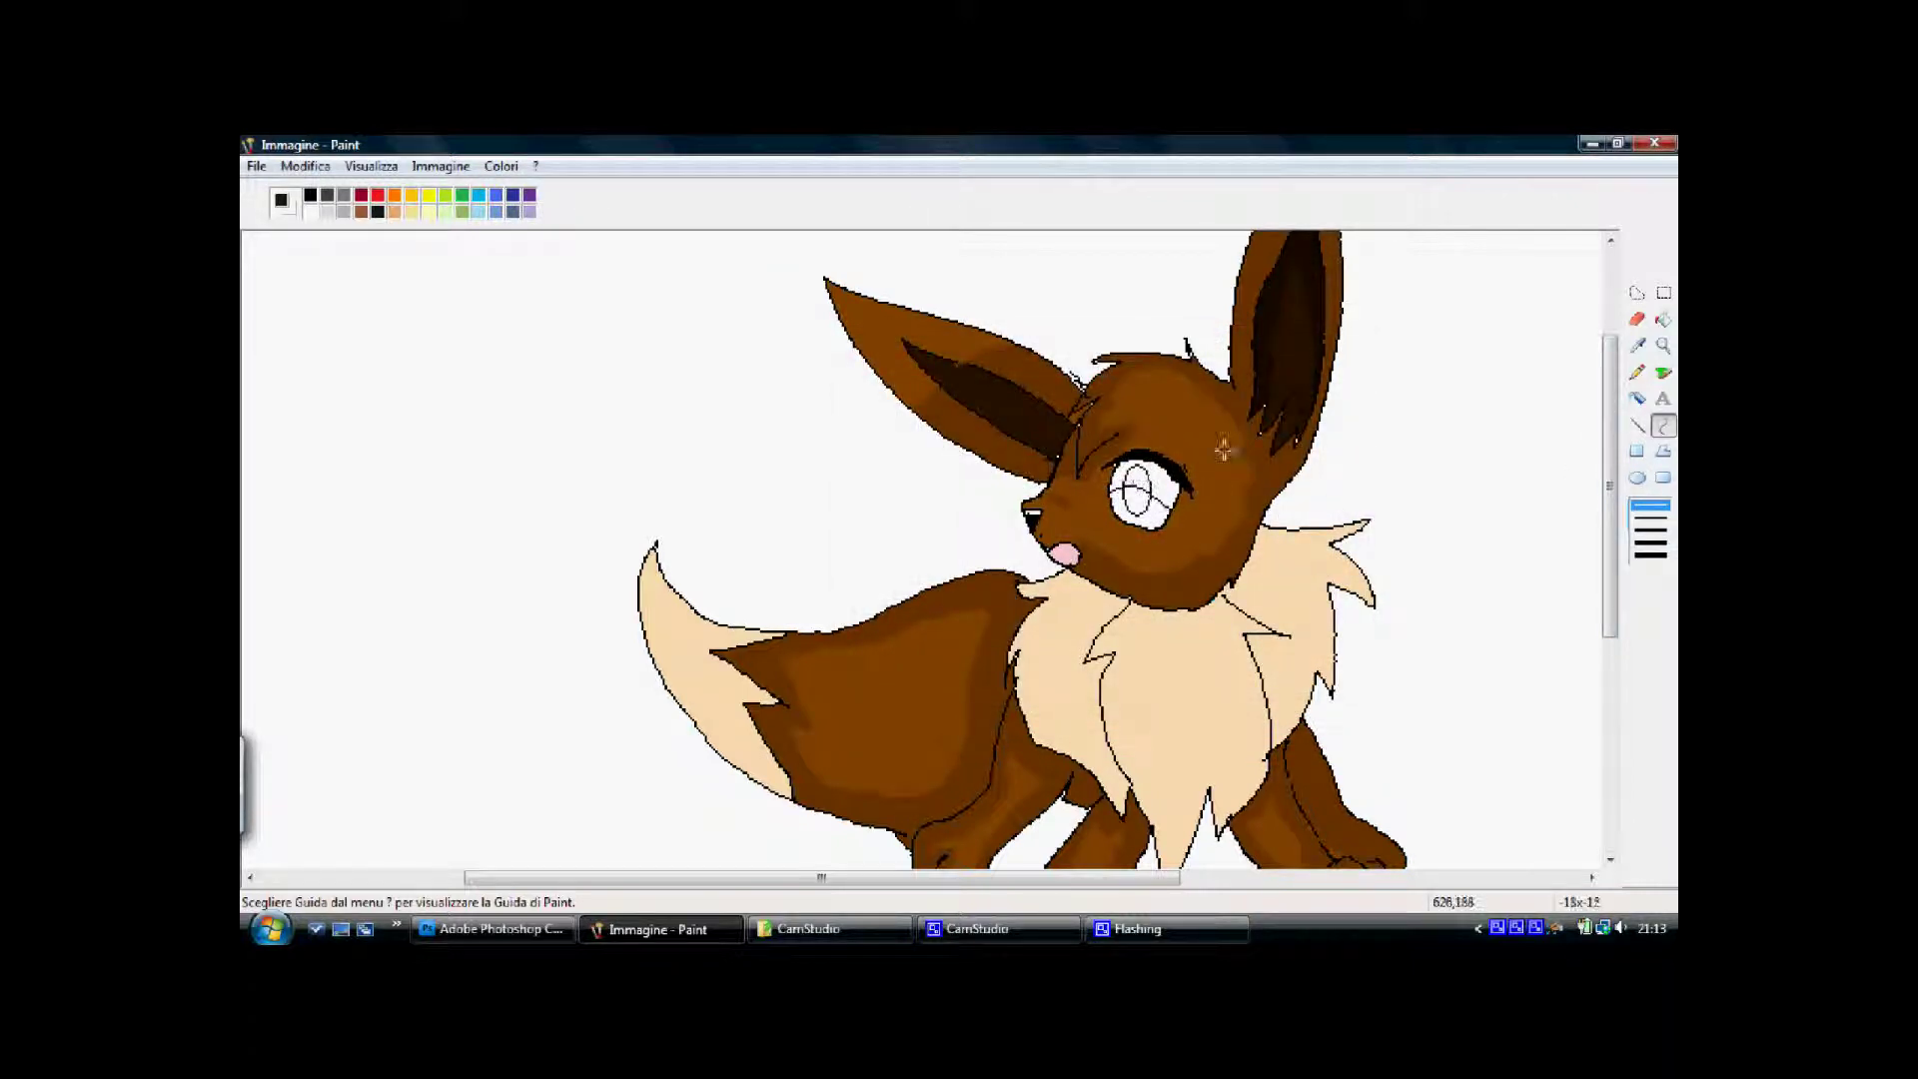
Fill the upper part of the iris and the pupil with the dark grey
click(1664, 320)
click(1156, 488)
click(1142, 482)
click(1141, 501)
Pick a bright blue from the basic colours and fill the lower part of the iris with it
click(502, 167)
click(544, 190)
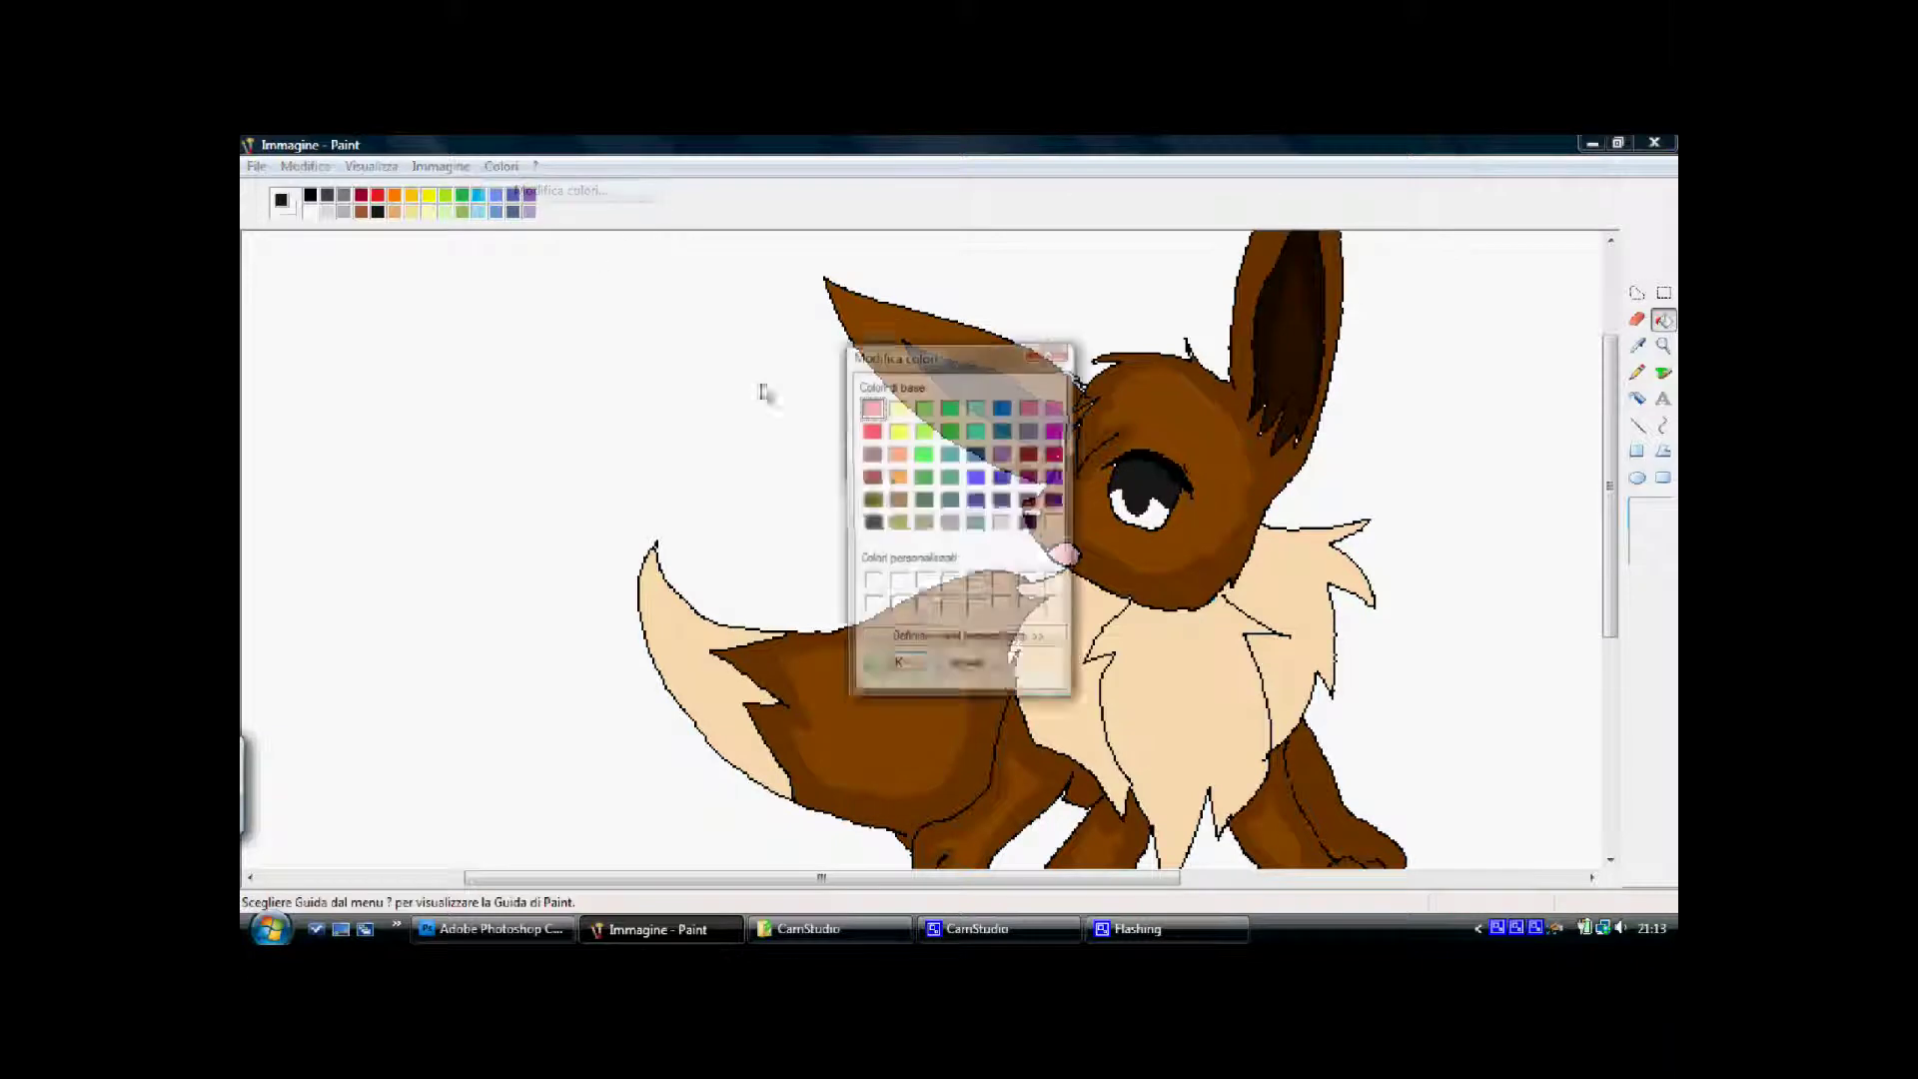
click(1001, 414)
click(892, 668)
click(1126, 513)
Define a lighter custom blue for shading the iris with the pencil
click(501, 167)
click(544, 190)
click(1011, 641)
click(1332, 461)
click(896, 667)
click(1639, 373)
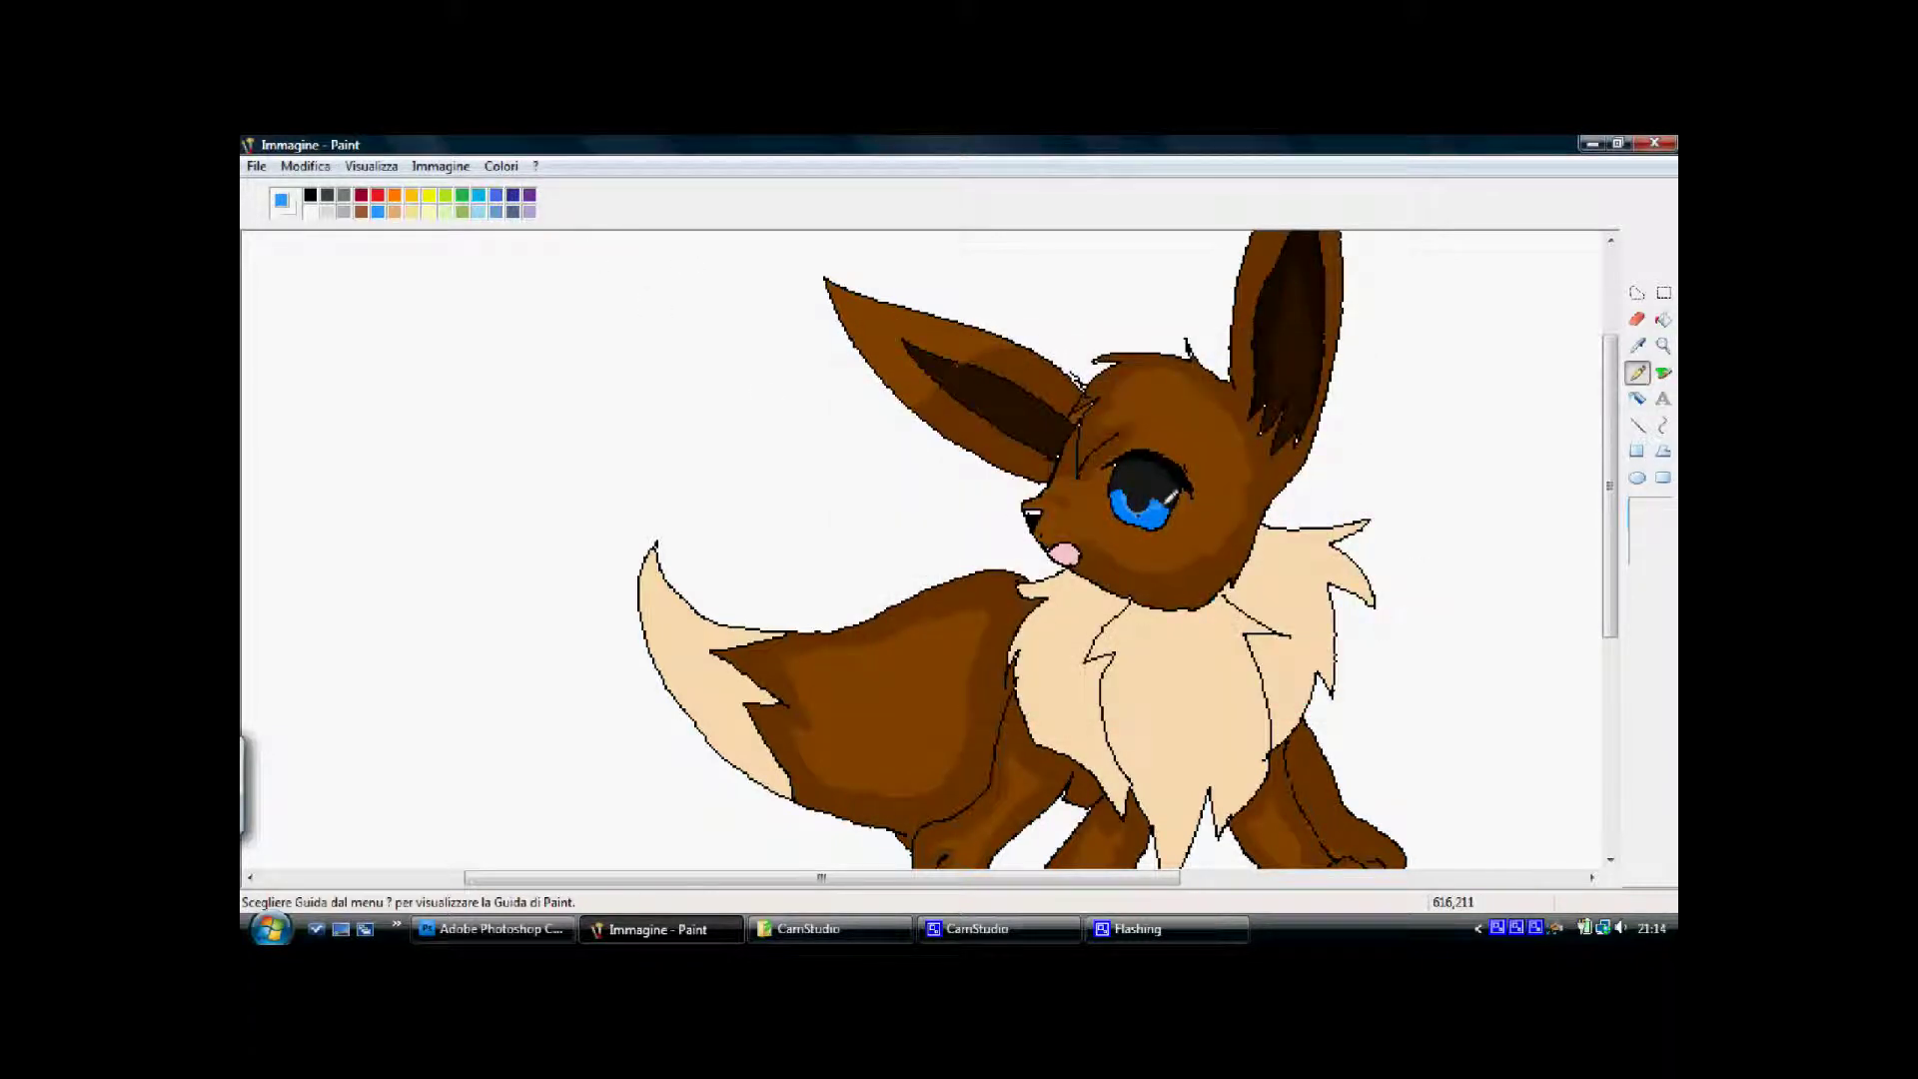
Draw streaks in the lower iris with the pencil using two progressively lighter blues
click(501, 166)
click(519, 185)
click(1329, 450)
click(892, 668)
mouse_move(1164, 502)
mouse_down()
mouse_move(1182, 490)
mouse_move(1136, 507)
mouse_move(1171, 505)
mouse_move(1159, 524)
mouse_up()
click(501, 166)
click(520, 186)
click(1329, 420)
click(892, 669)
drag(1150, 507, 1128, 512)
Paint a round white highlight in the upper part of the eye with the brush
click(310, 212)
click(1664, 373)
click(1164, 483)
click(1636, 373)
click(1663, 320)
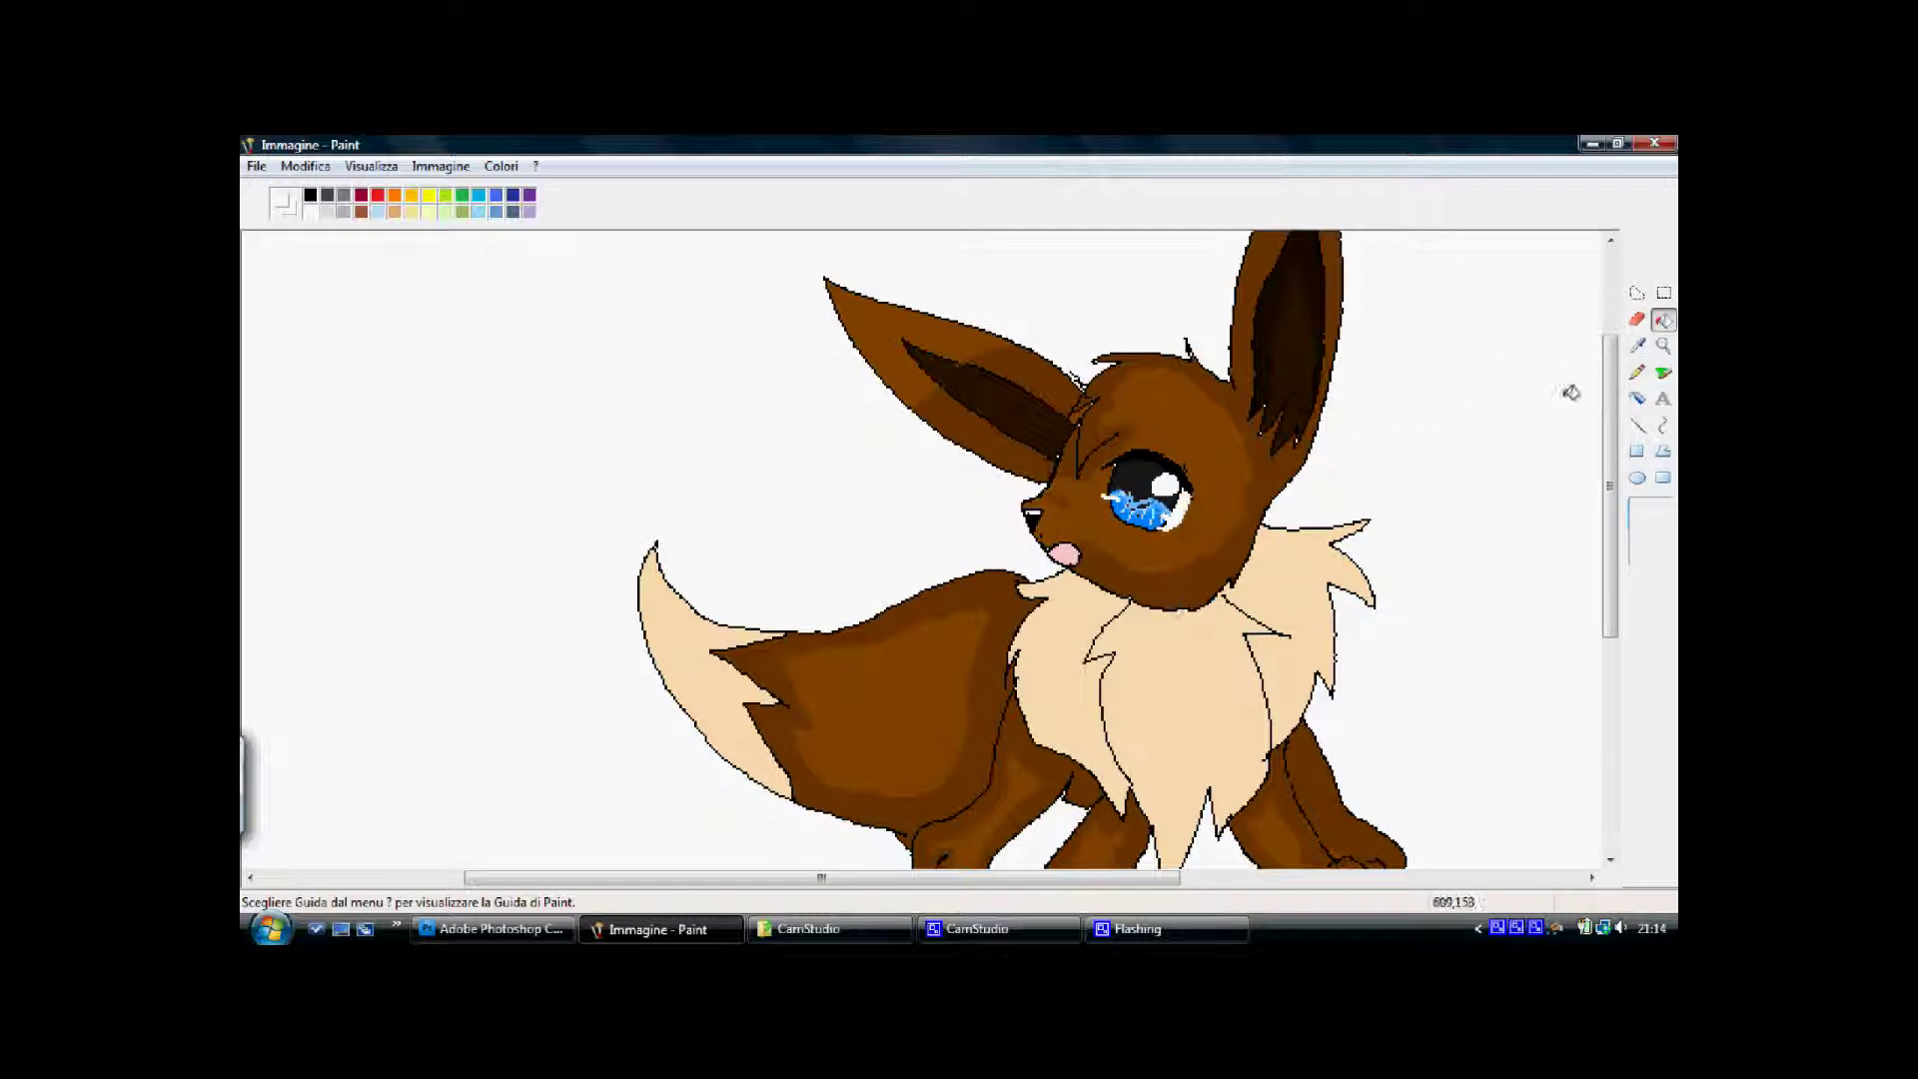
Darken the pupil with black using the brush
click(1637, 373)
click(311, 194)
click(1664, 374)
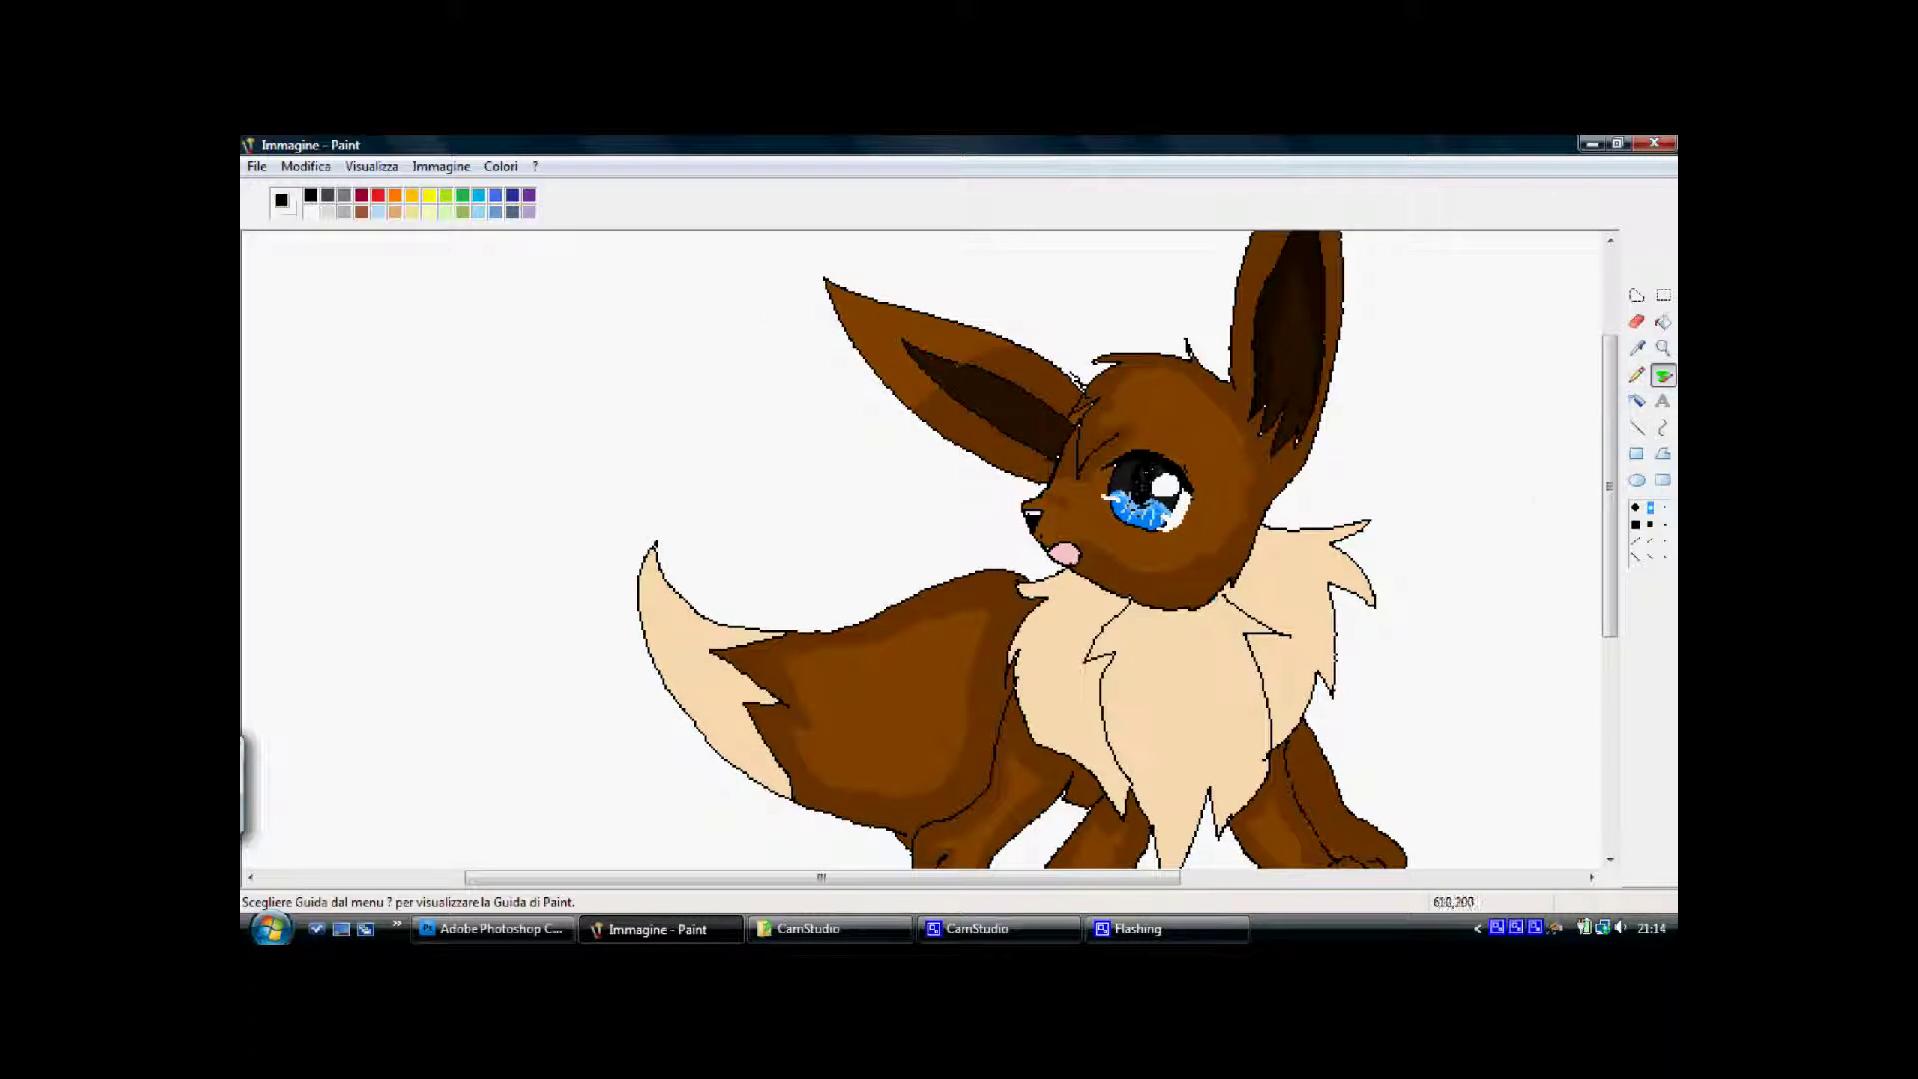
click(1637, 374)
click(1664, 322)
Sample the cream chest fur, define a darker peach from it and outline shadow areas on the chest and tail tip
click(1637, 349)
click(1196, 701)
click(502, 167)
click(555, 190)
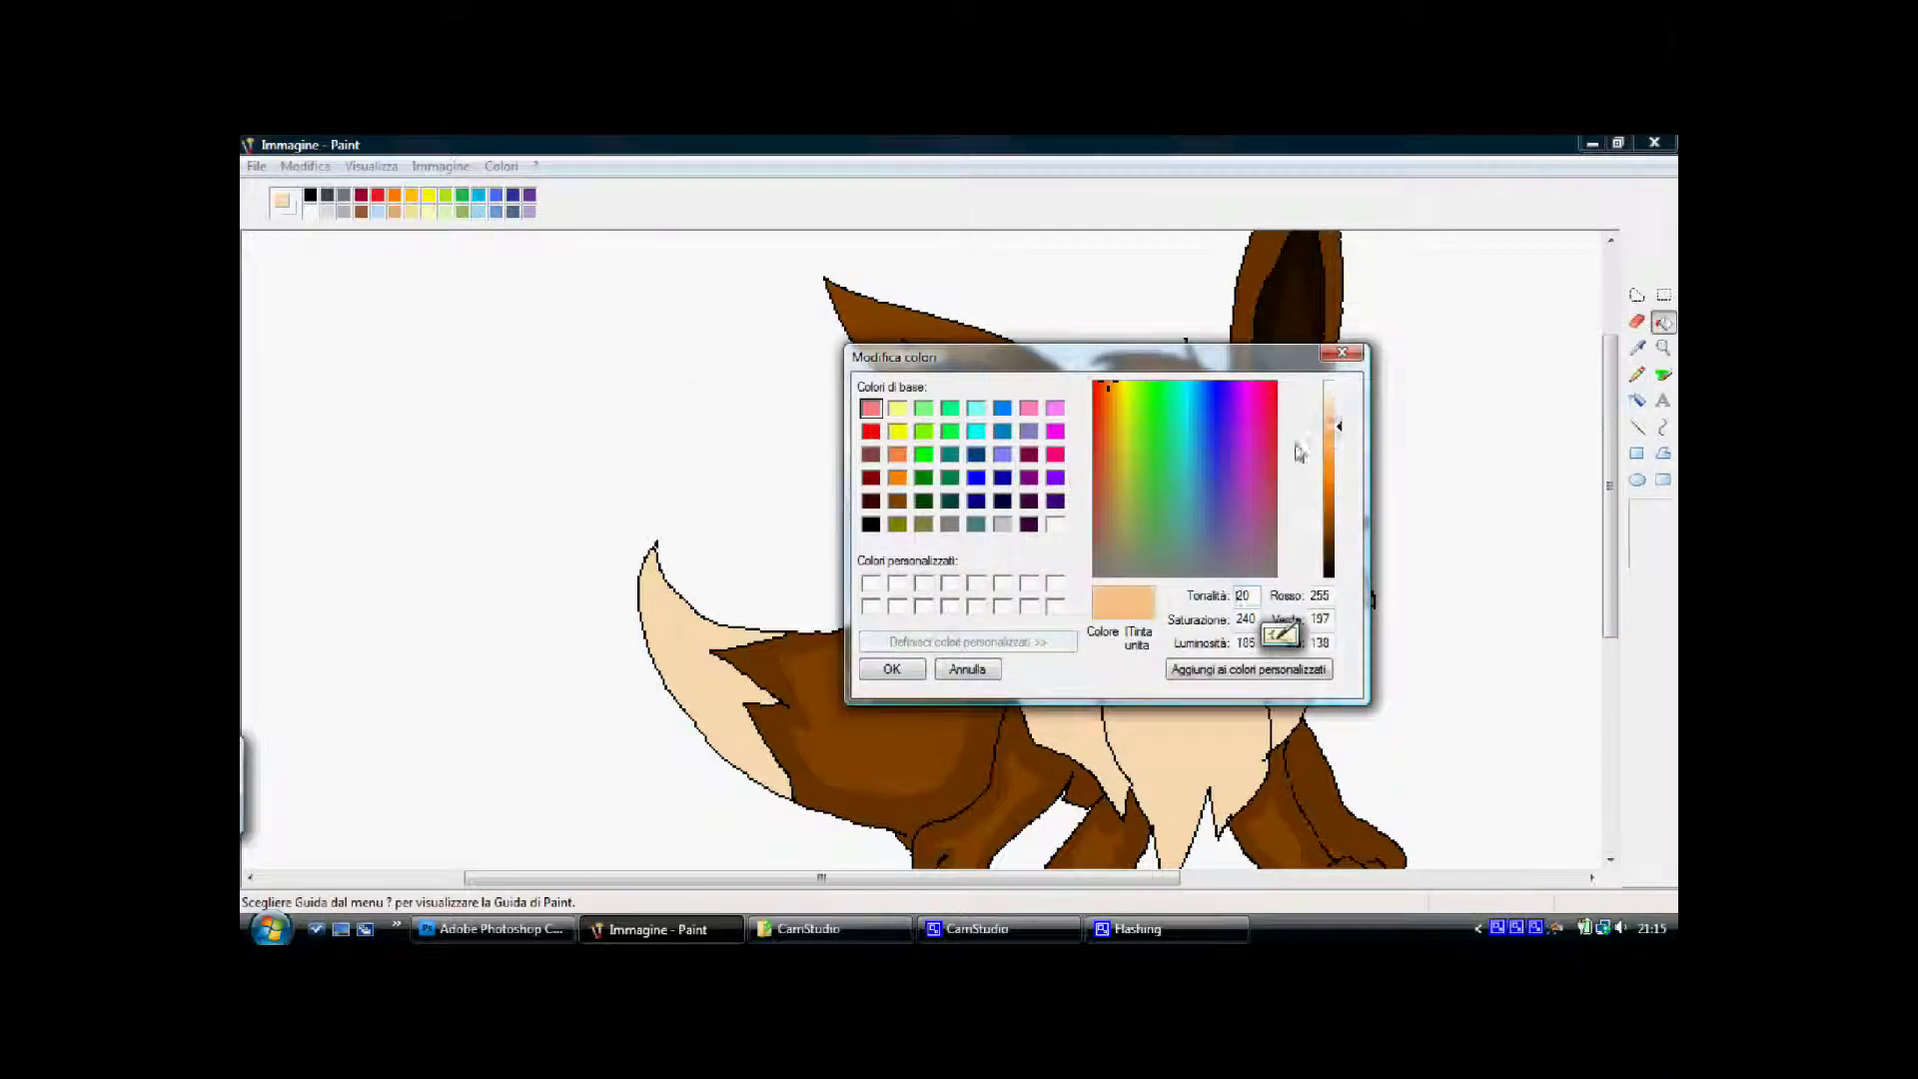
click(892, 668)
click(1637, 375)
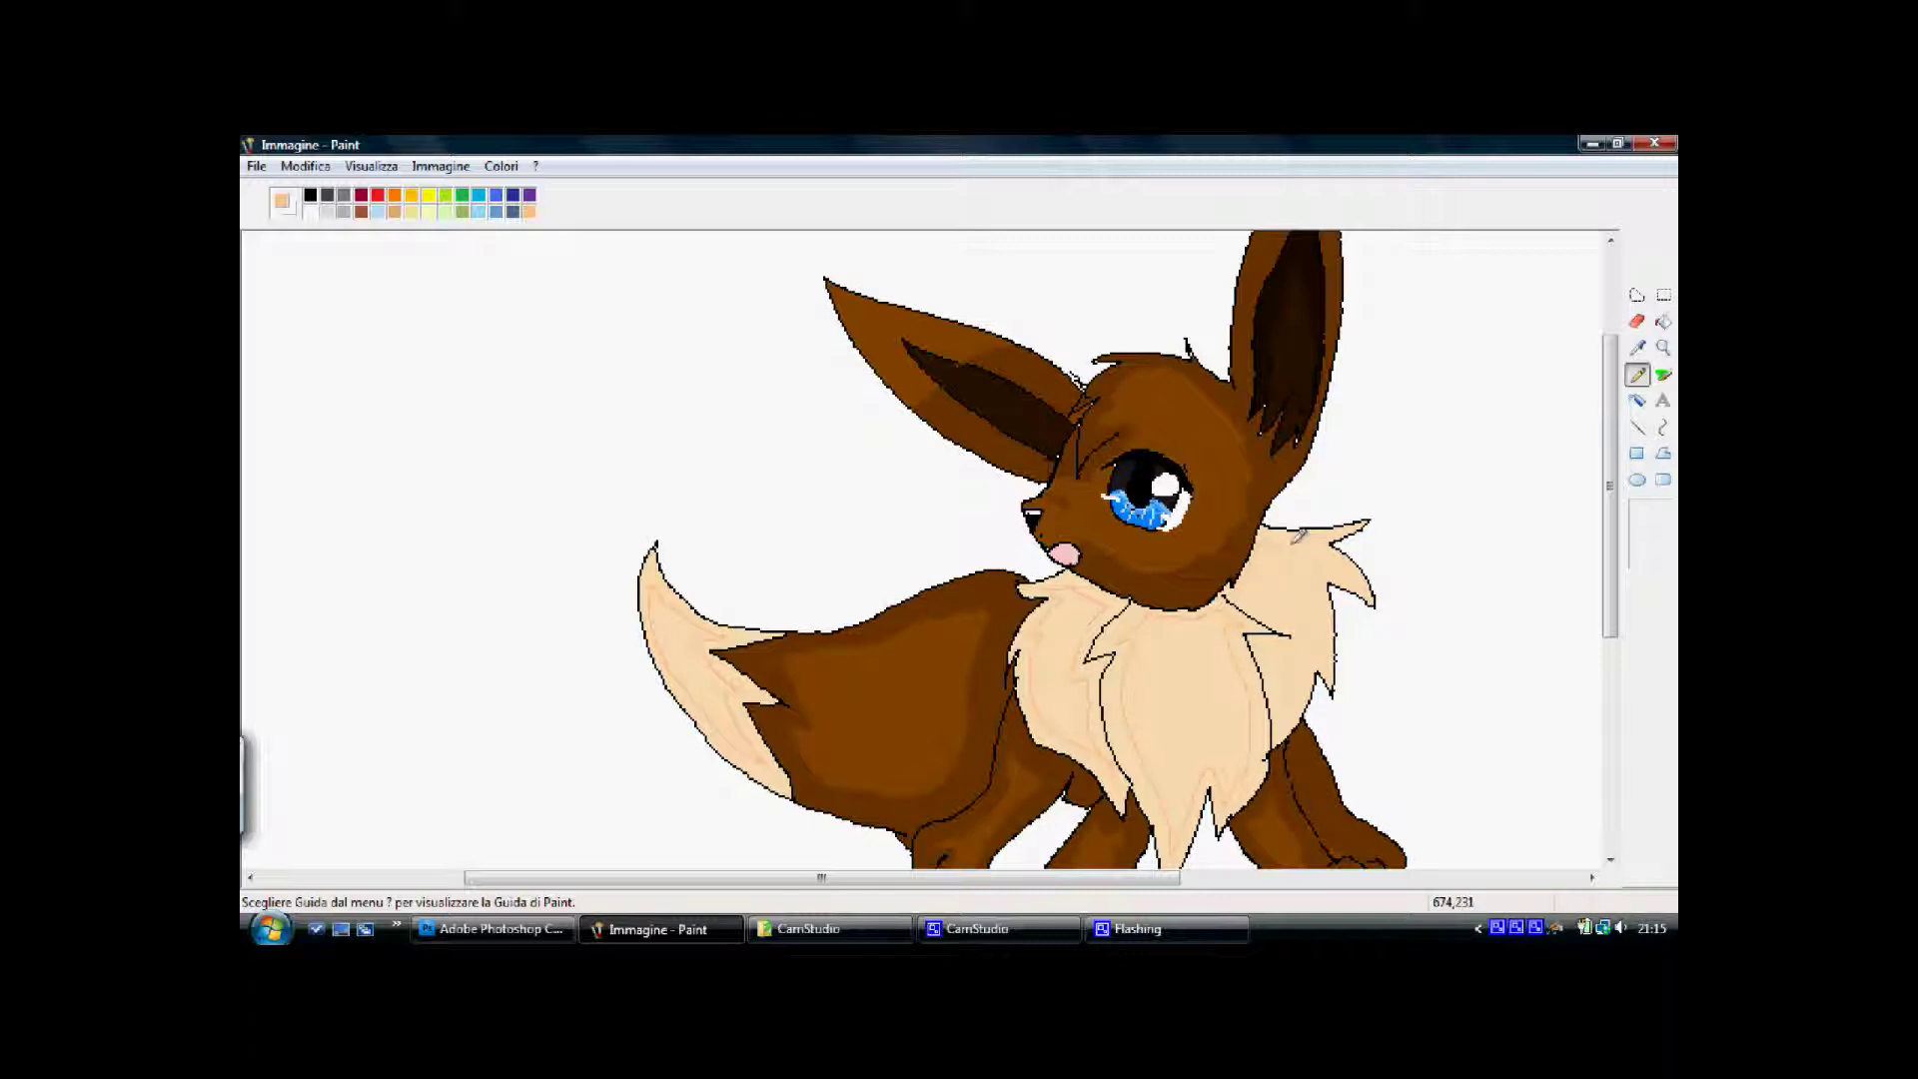
Fill the outlined shadow areas of the chest fur and tail tip with the darker peach
click(1664, 321)
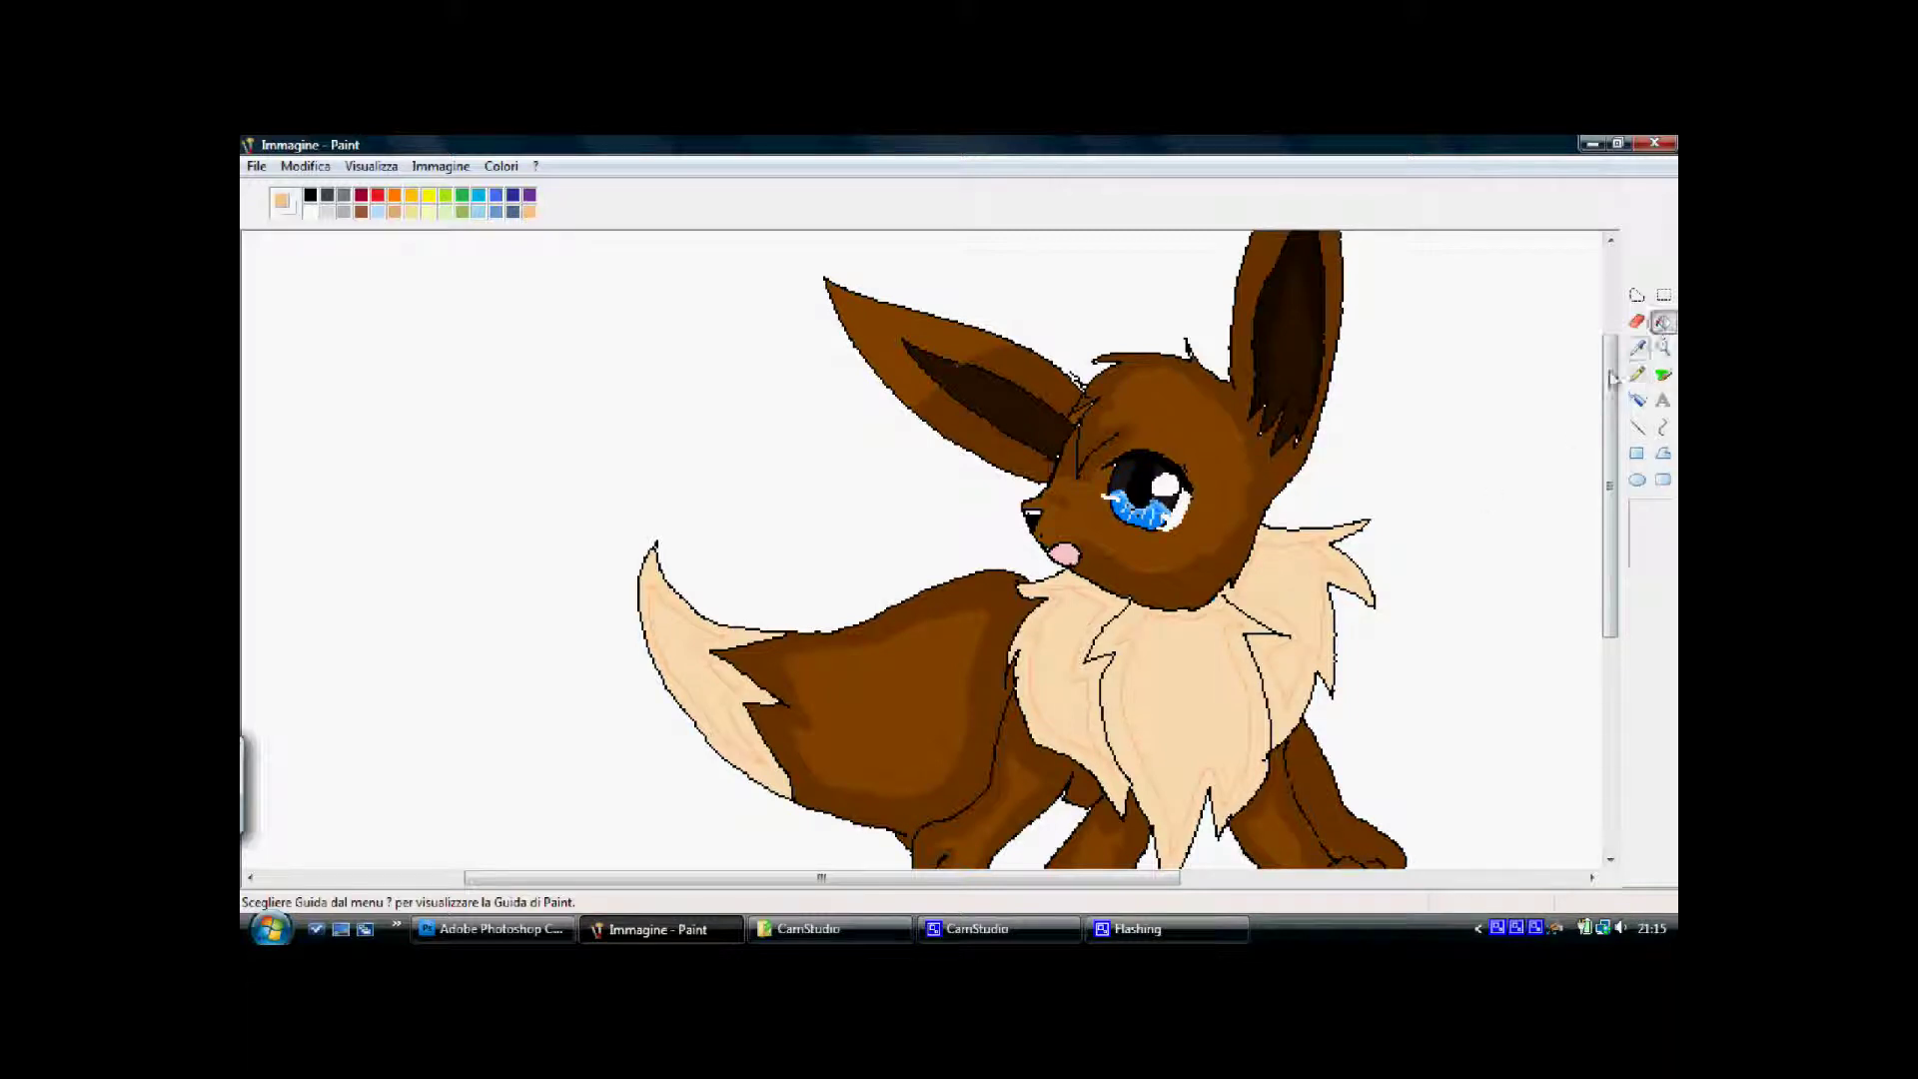
click(1221, 720)
click(1124, 600)
scroll(1592, 553, down, 3)
click(756, 588)
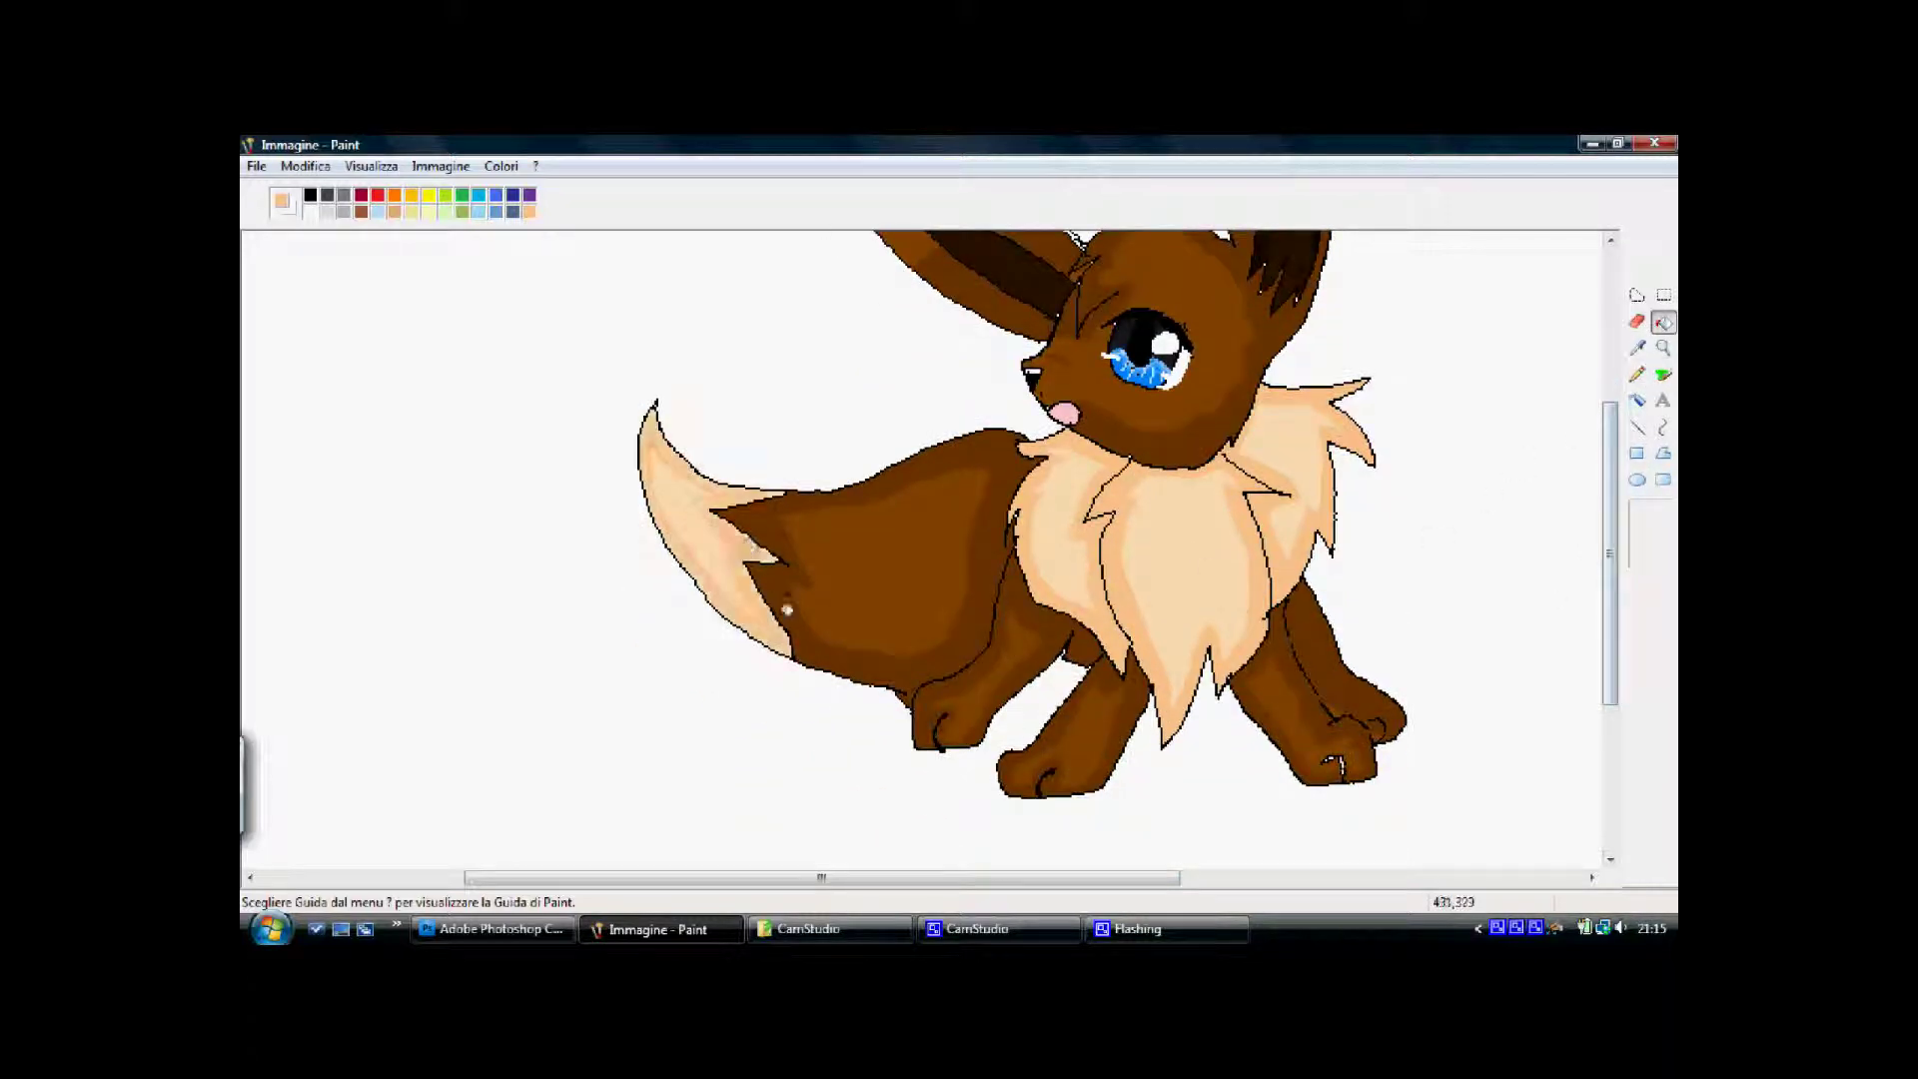
Sample the paw's brown and redraw the toe lines of the front paws in black with the pencil
click(1638, 348)
click(1317, 717)
click(1637, 376)
click(310, 195)
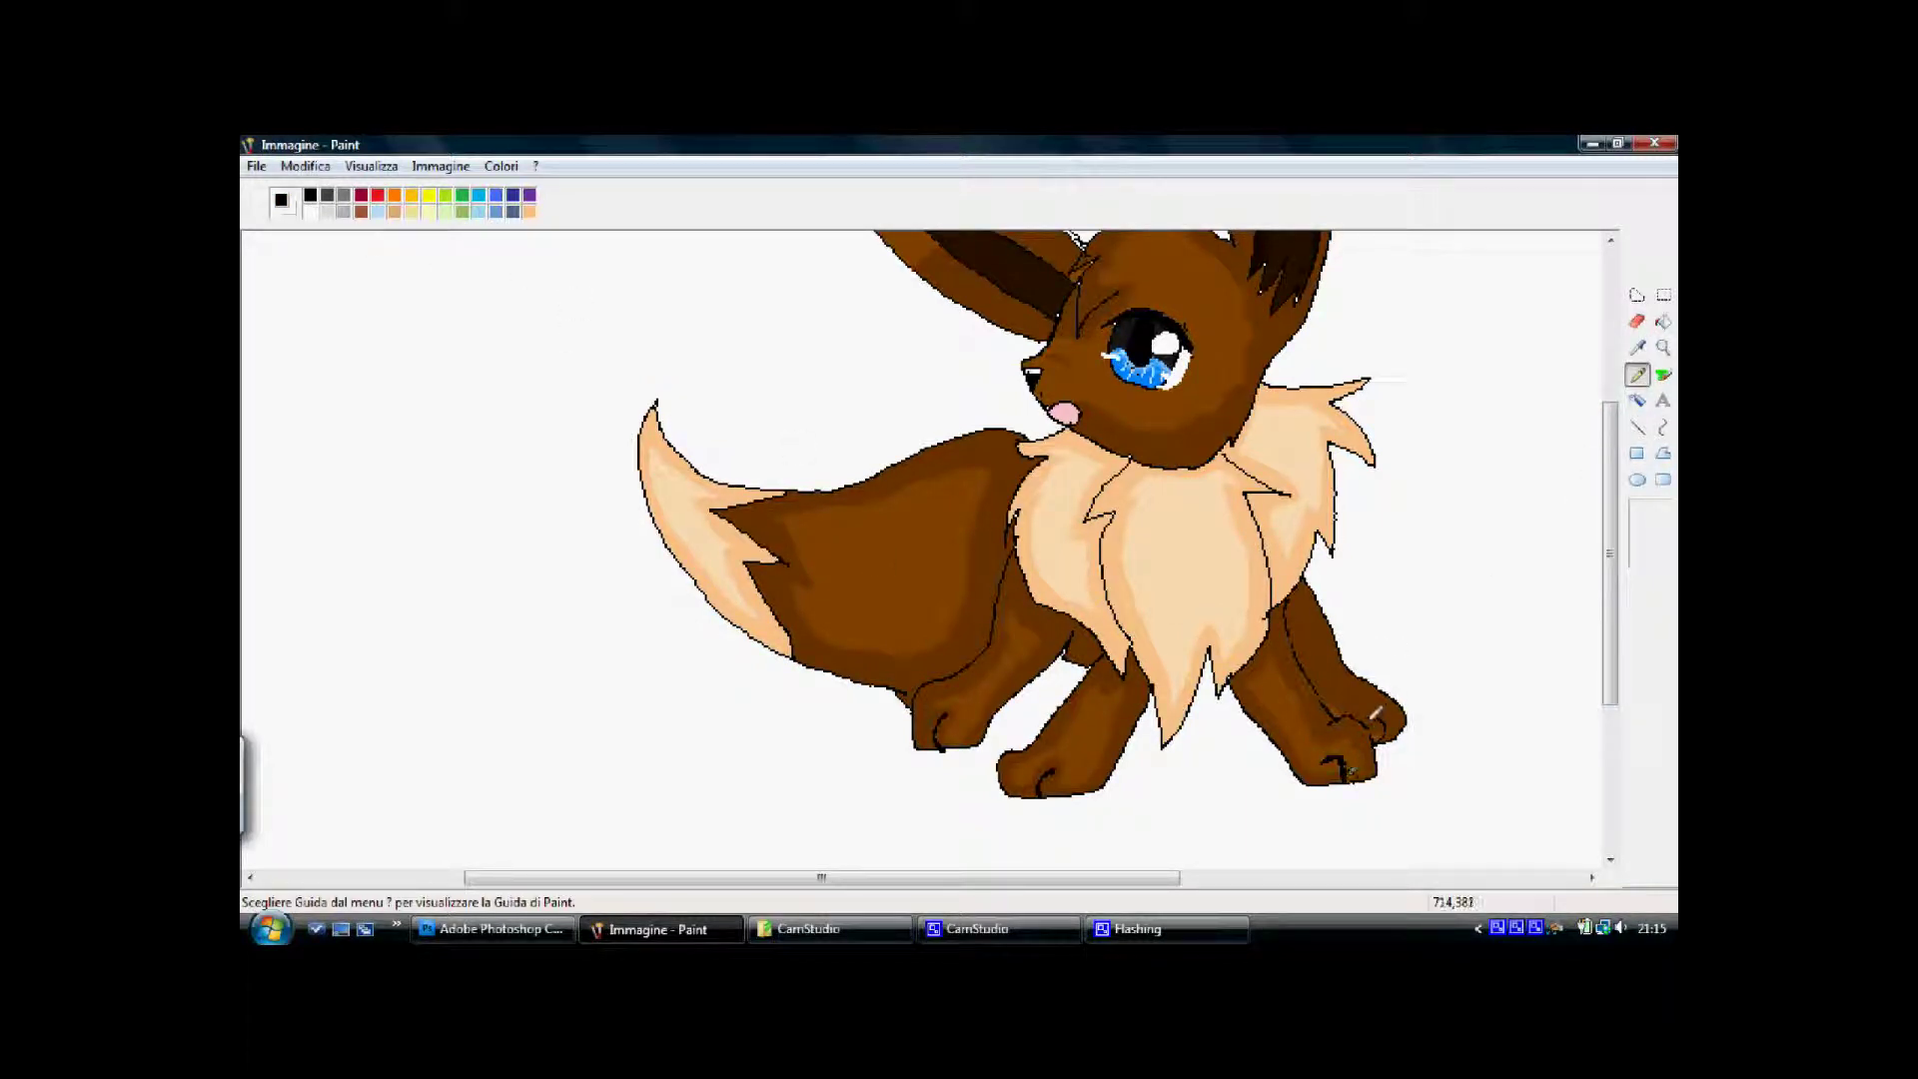
drag(1609, 559, 1610, 445)
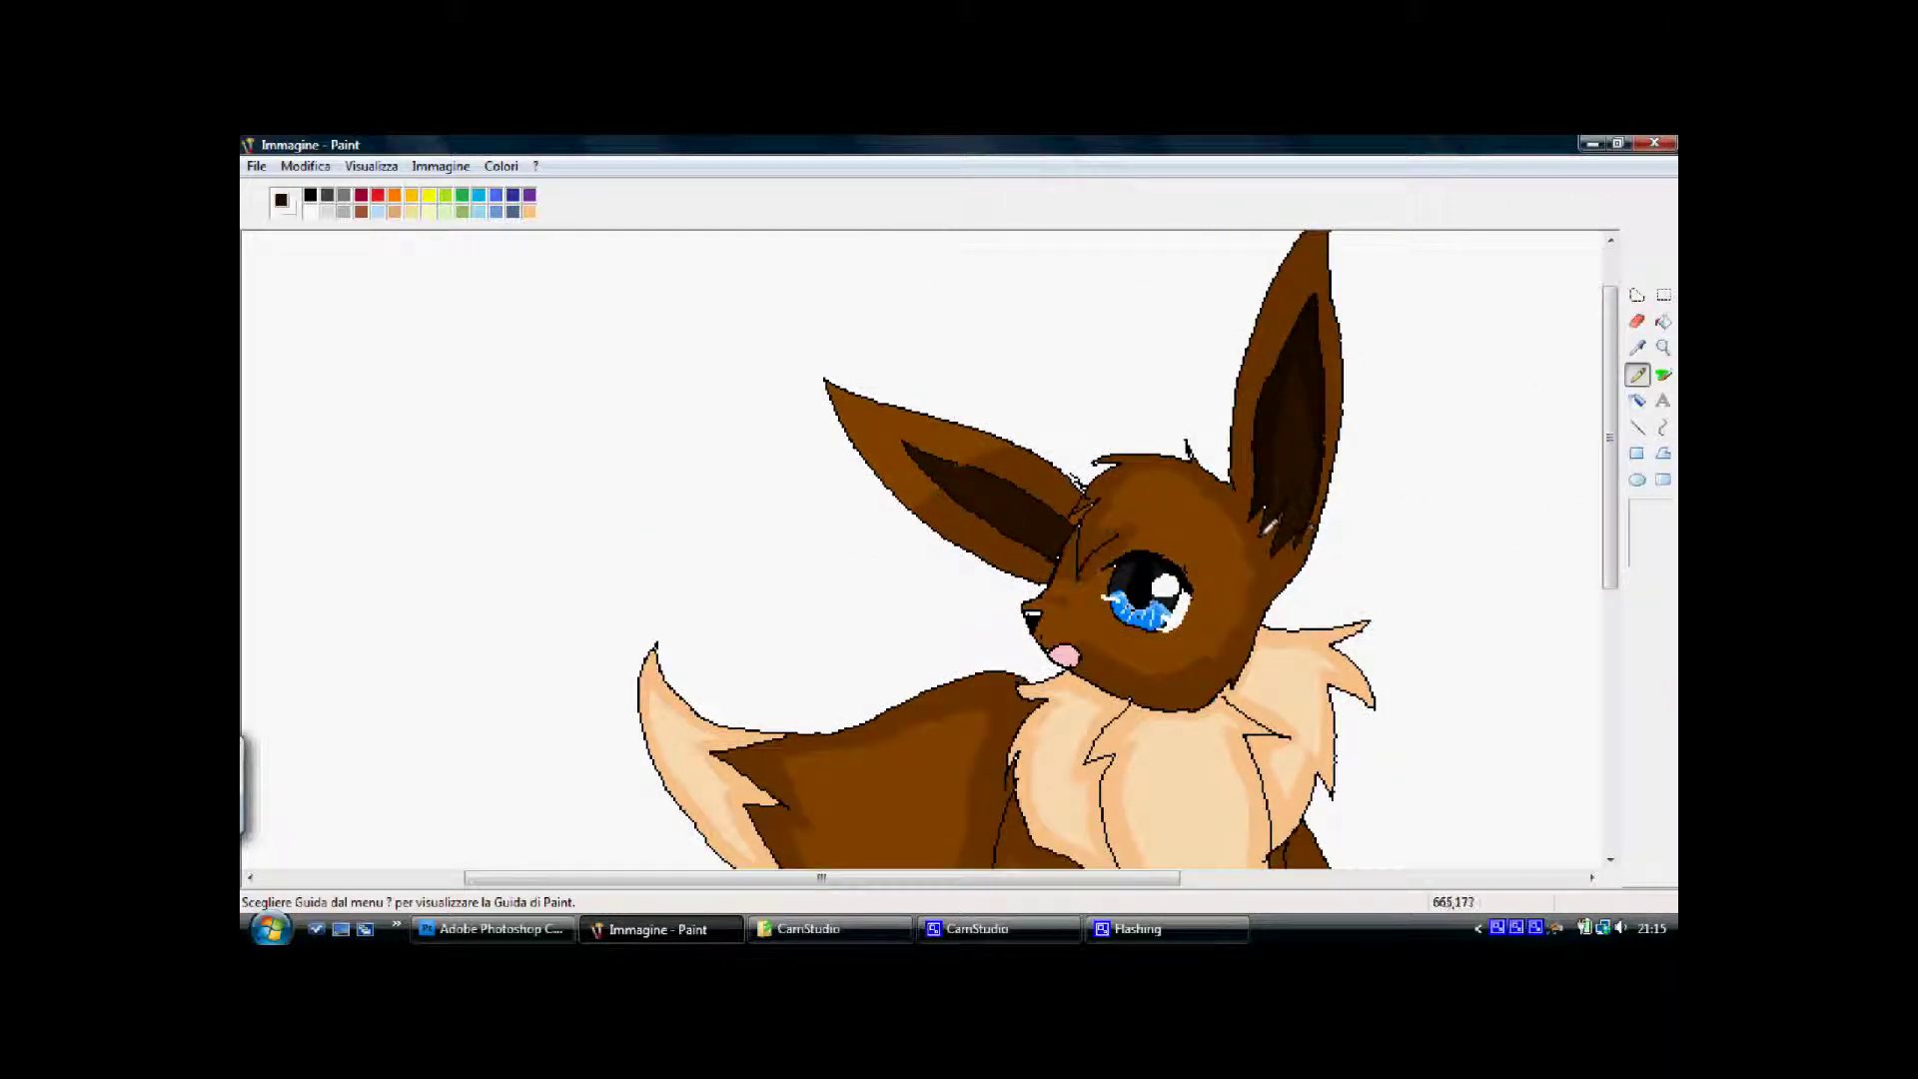
Sample the brown fur shades around the forehead and the ear beside it, and choose the brush
click(1636, 347)
click(1120, 536)
click(1637, 347)
click(1056, 557)
click(1636, 347)
click(1077, 531)
click(1664, 374)
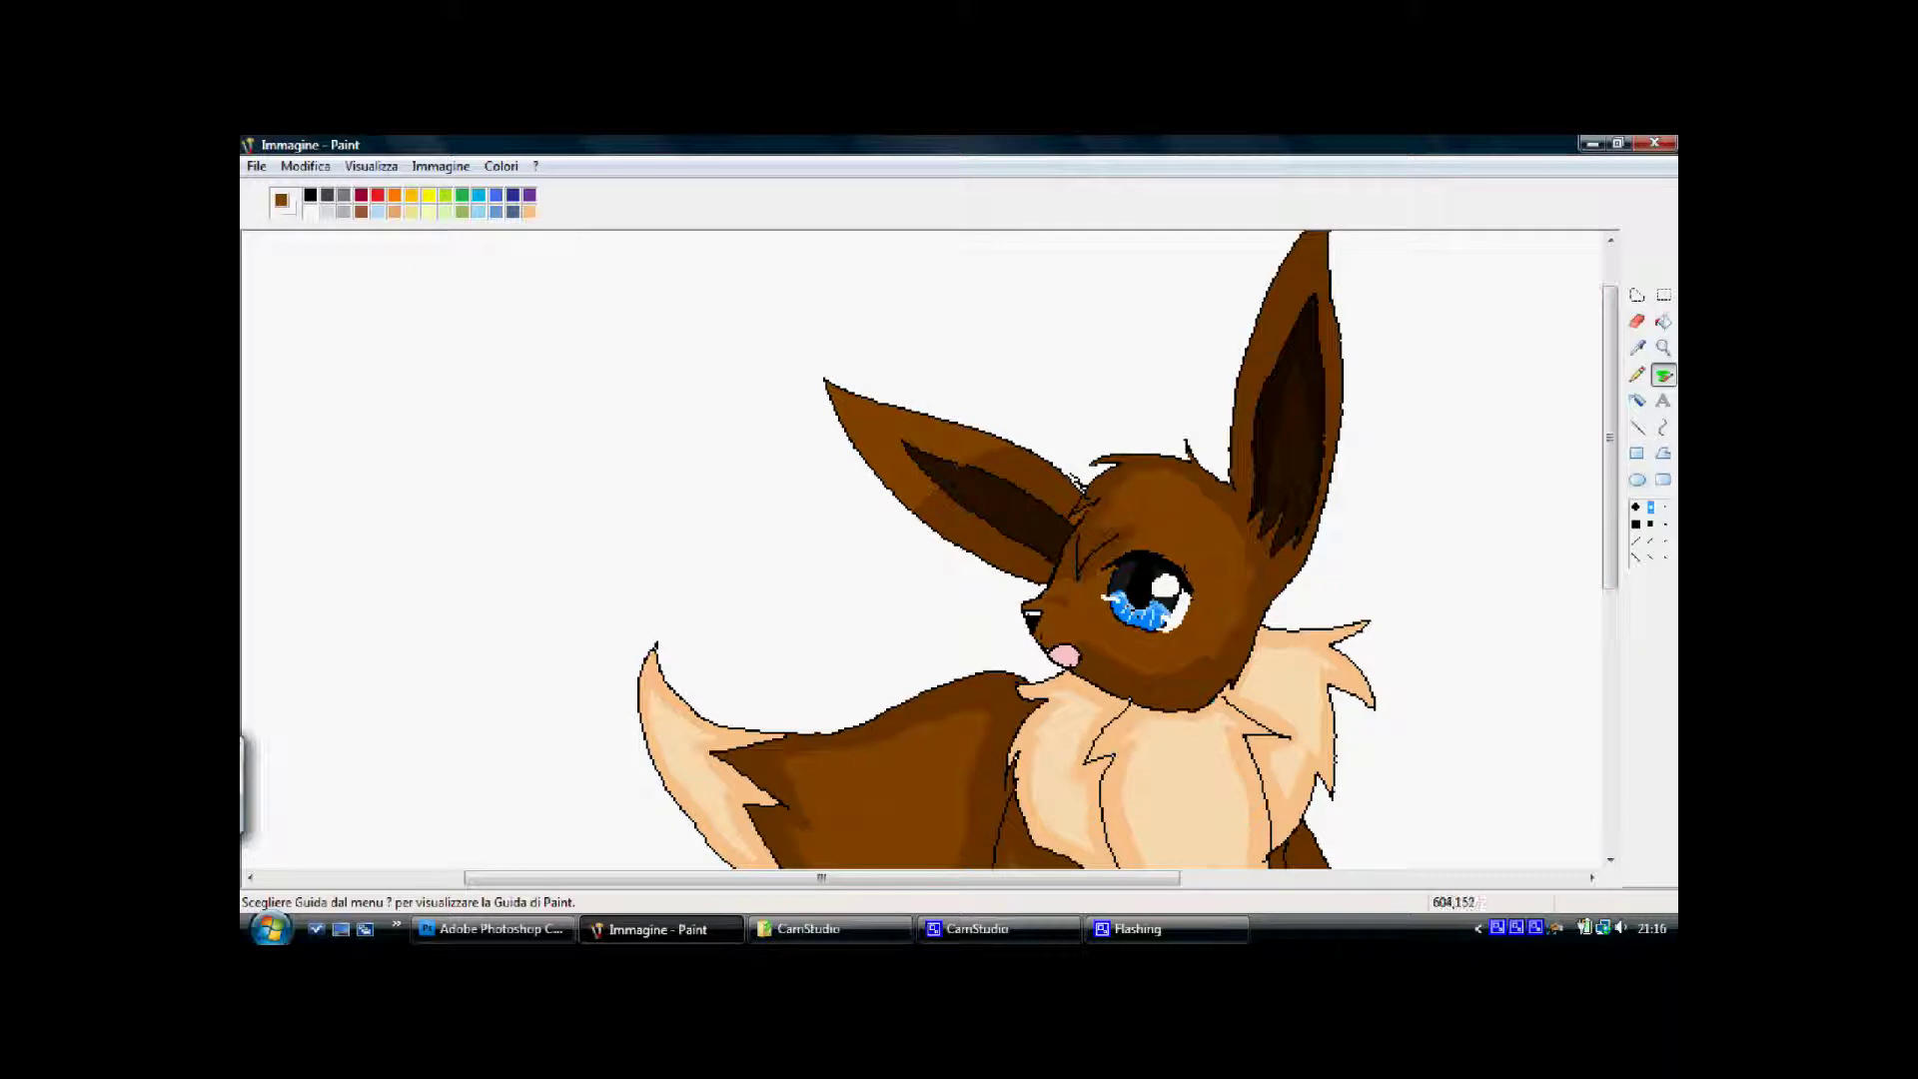
Define a lighter custom brown from the sampled fur colour for pencil highlights
click(500, 167)
click(560, 194)
click(975, 642)
drag(1333, 522, 1333, 500)
click(891, 669)
click(1638, 375)
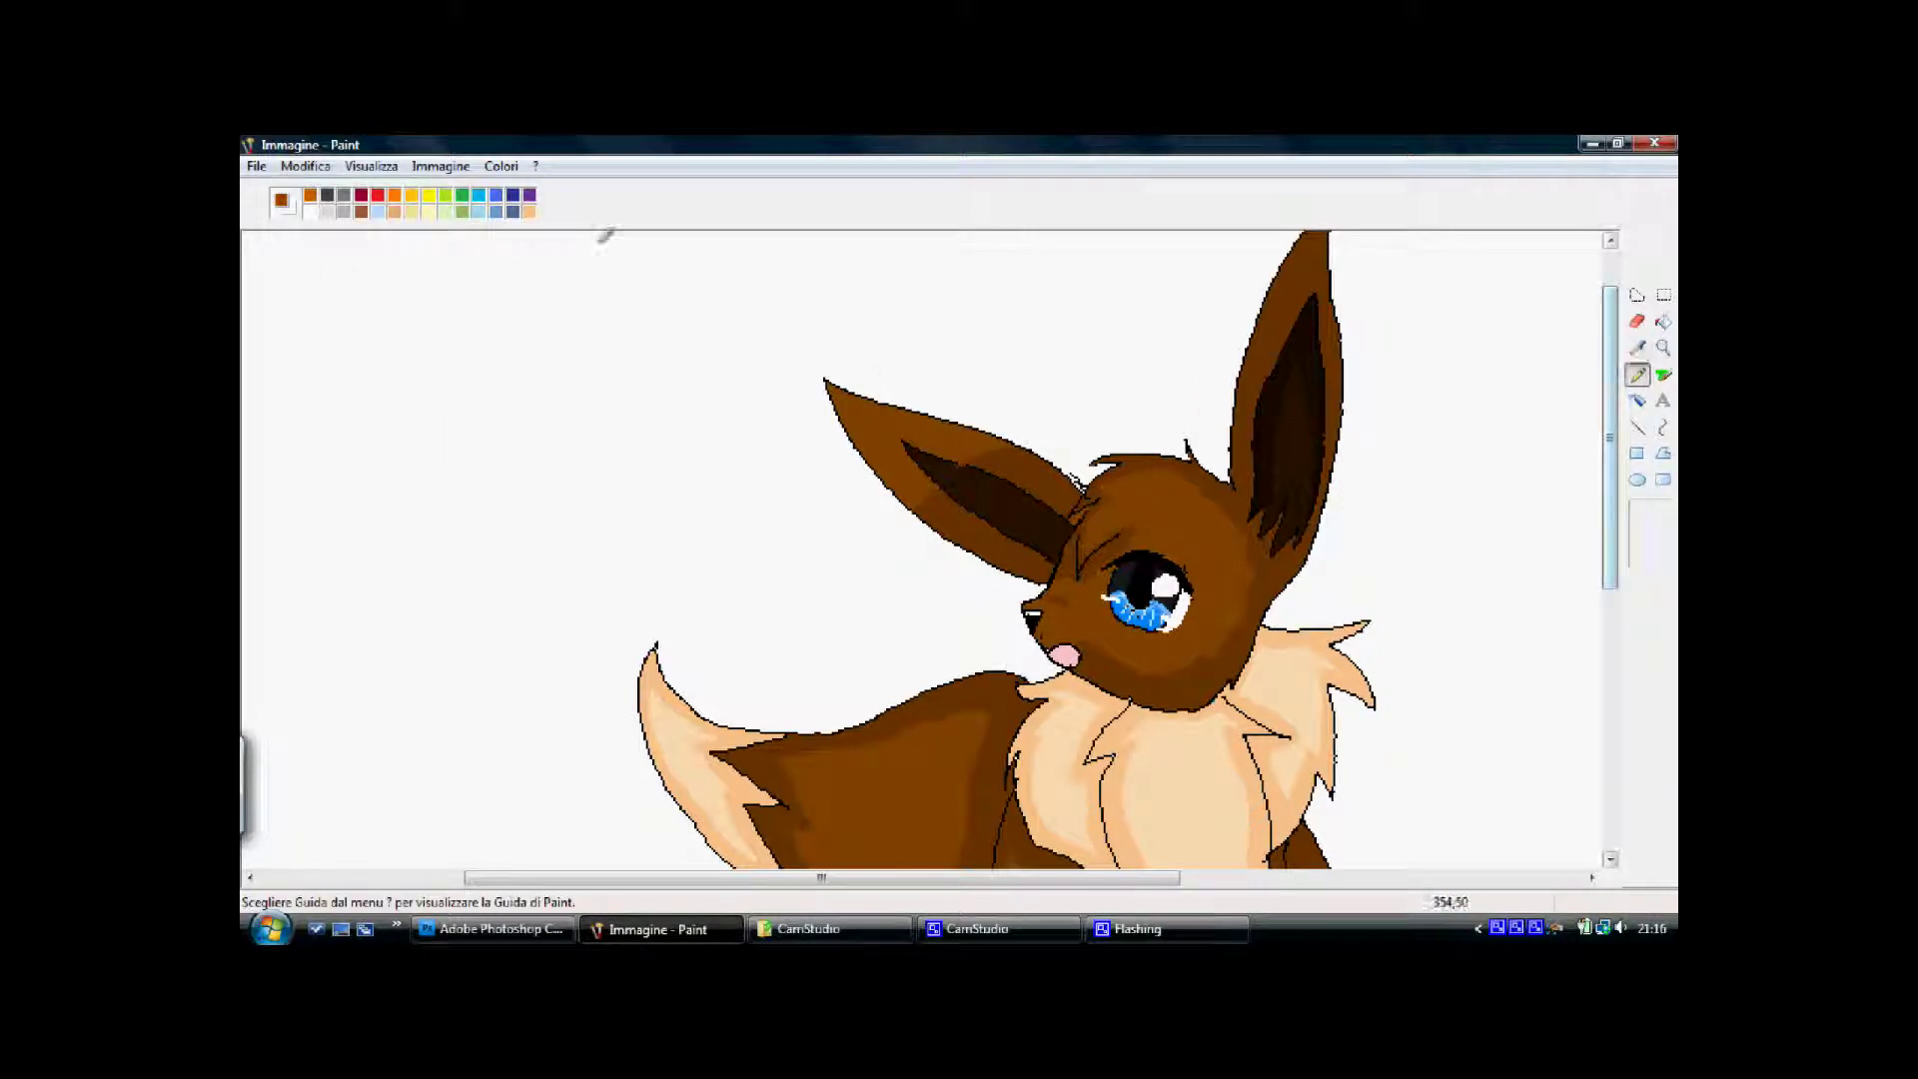
Recheck the custom brown and draw light fur highlights on the head, ears, body and legs with the pencil
click(501, 166)
click(534, 186)
click(964, 640)
click(909, 667)
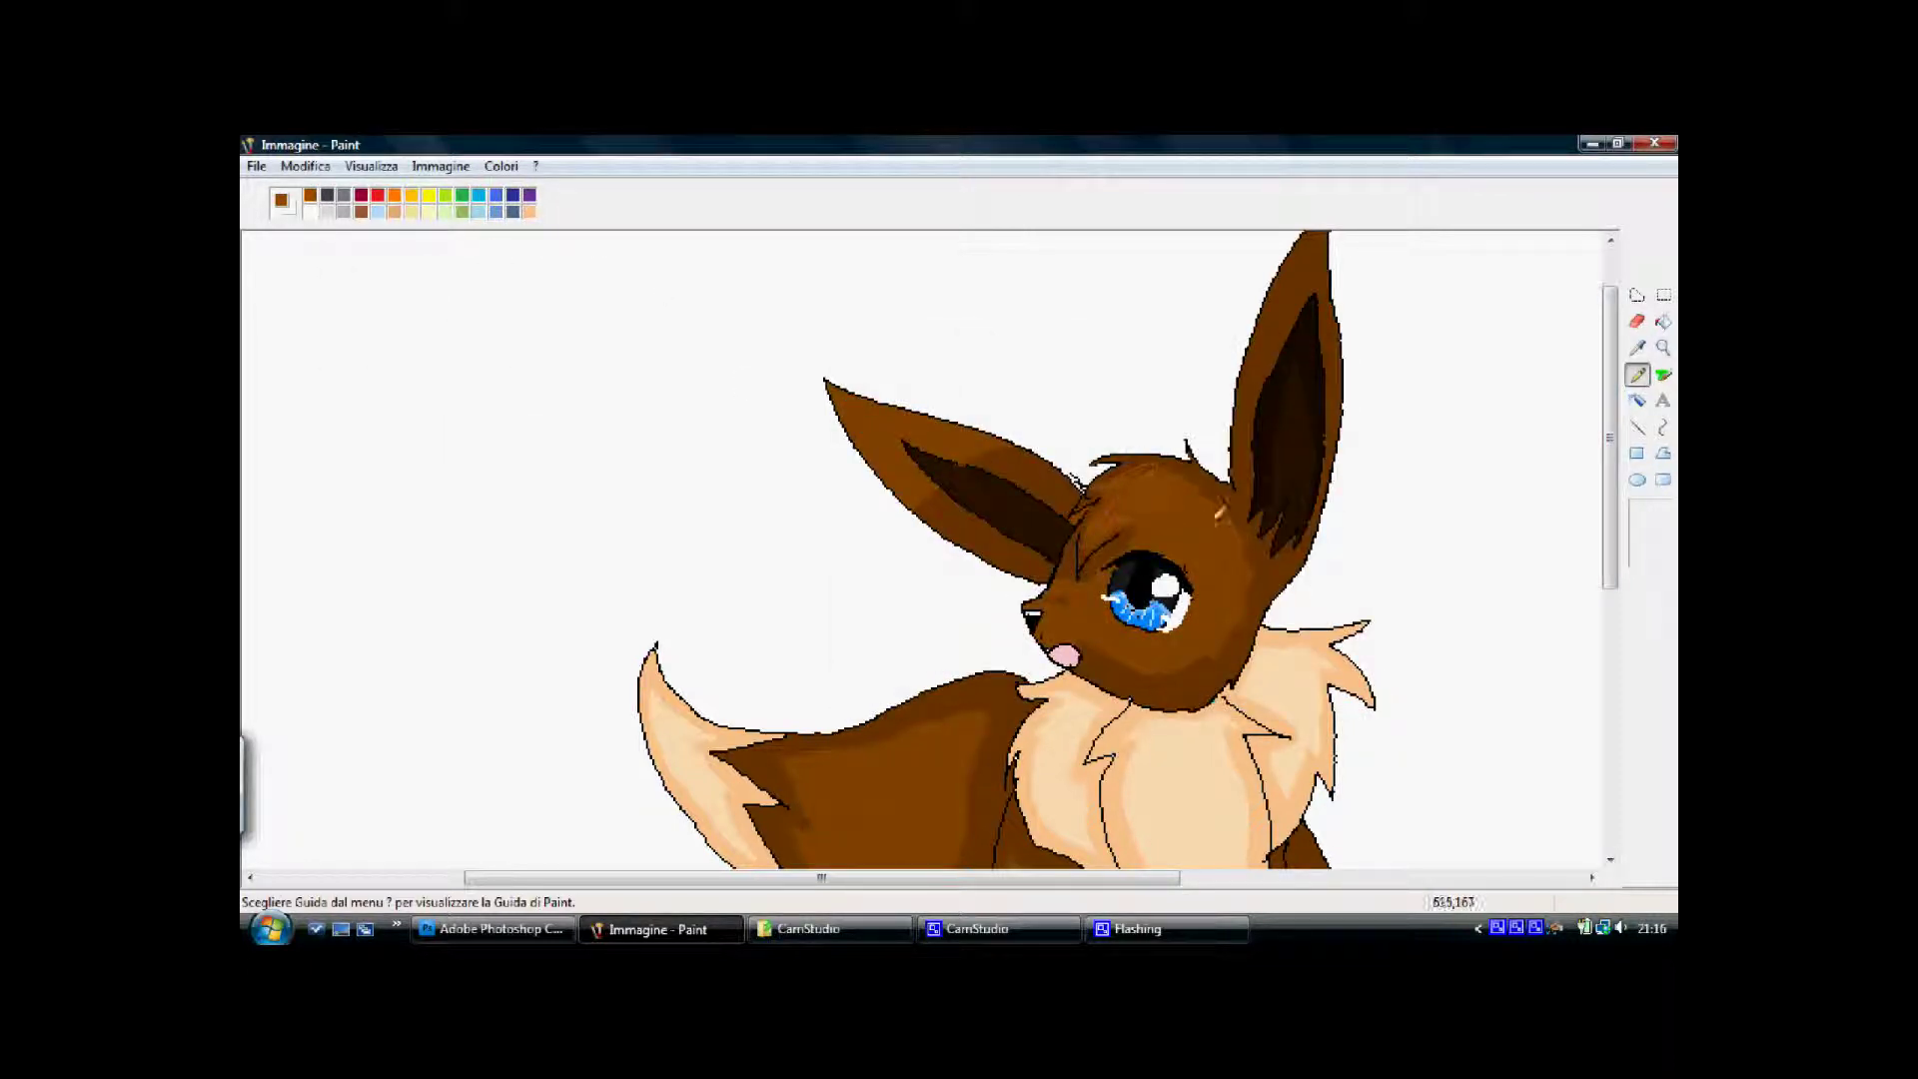
scroll(1121, 487, down, 5)
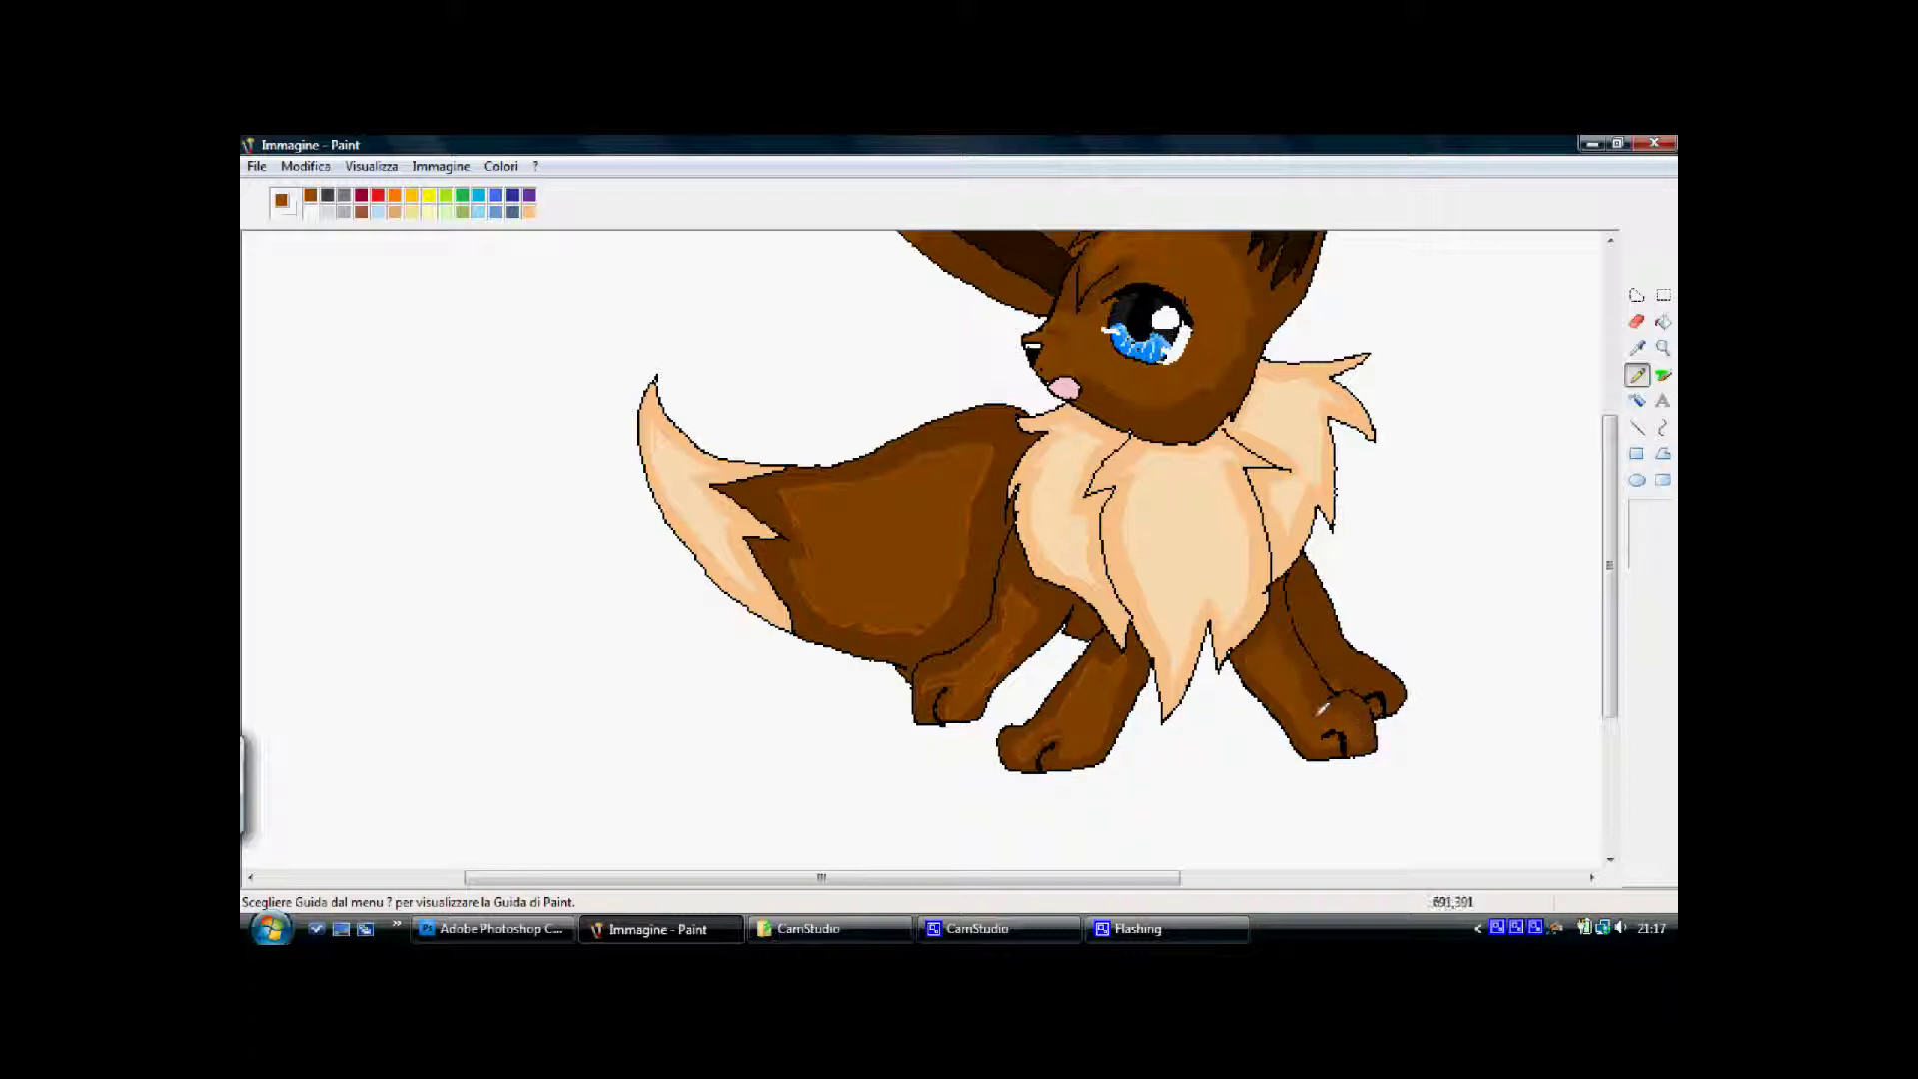
scroll(1344, 680, up, 3)
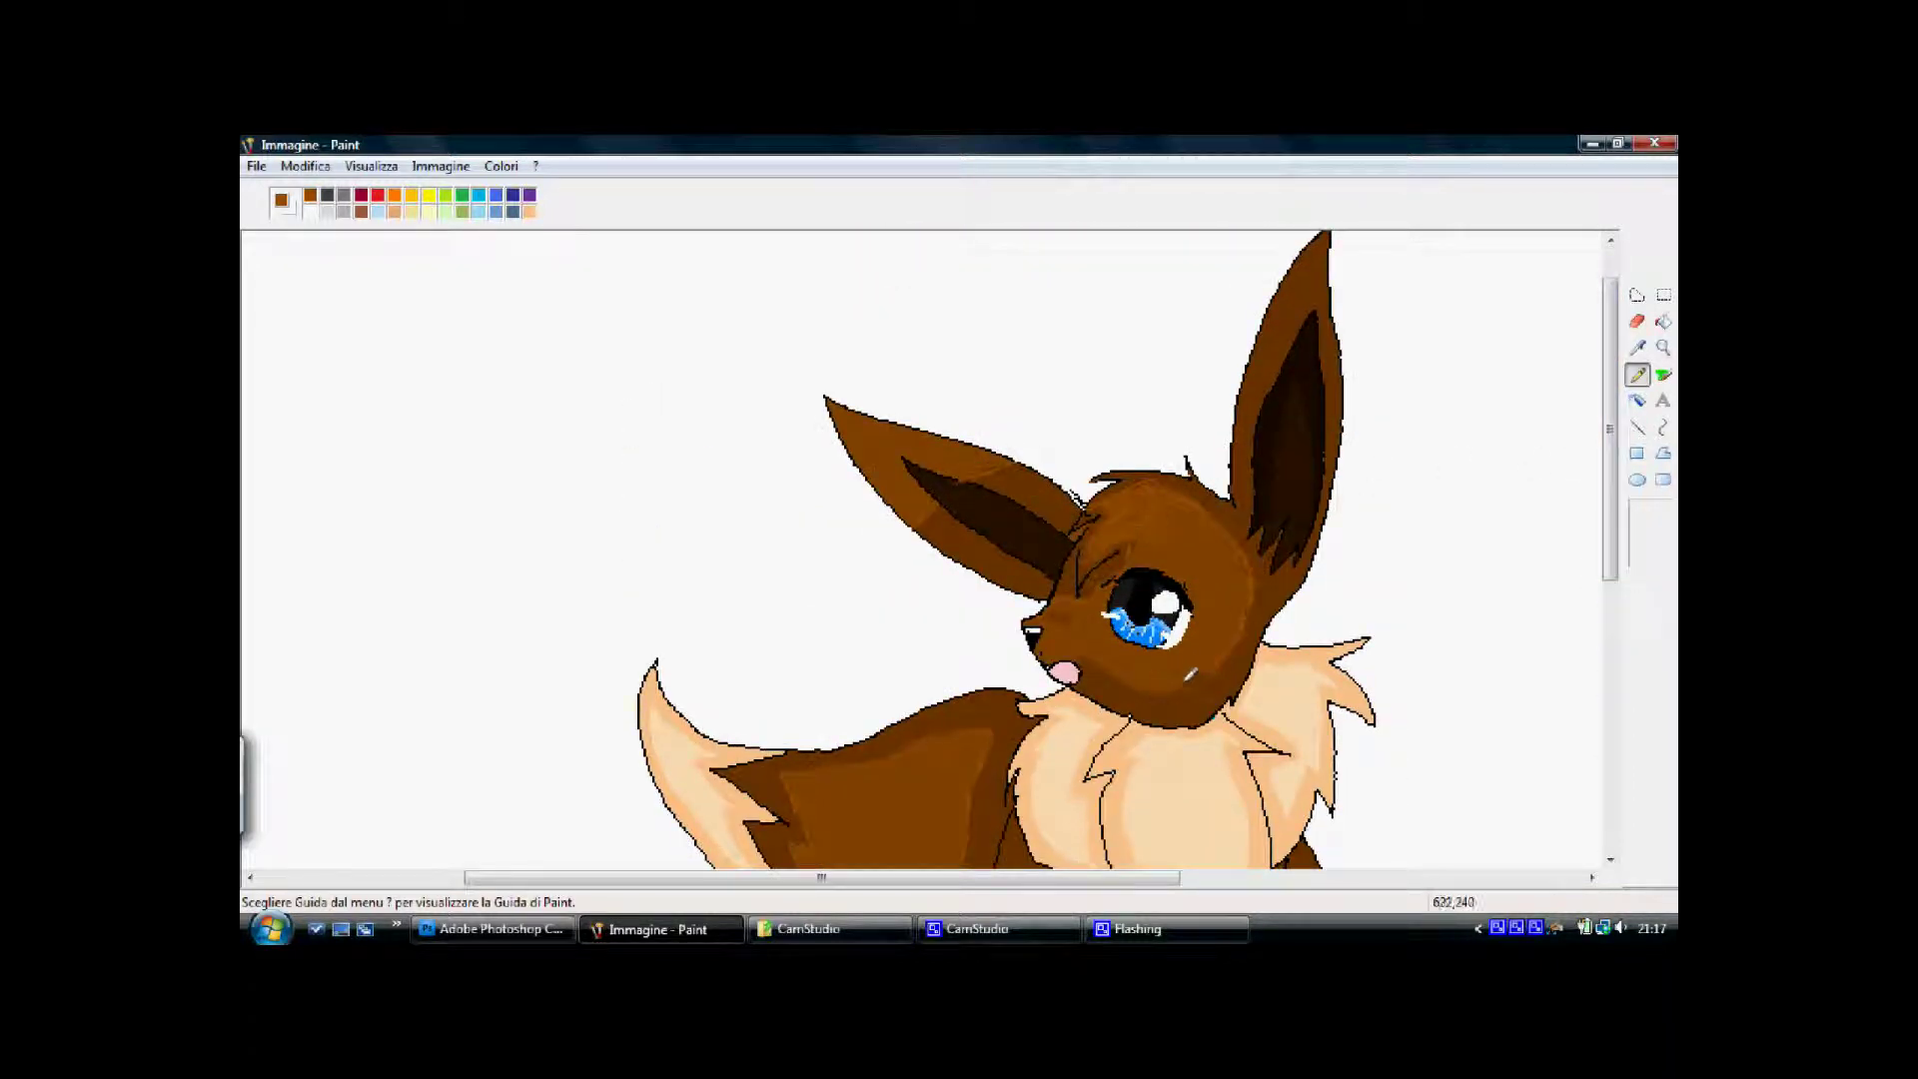
scroll(1377, 580, down, 3)
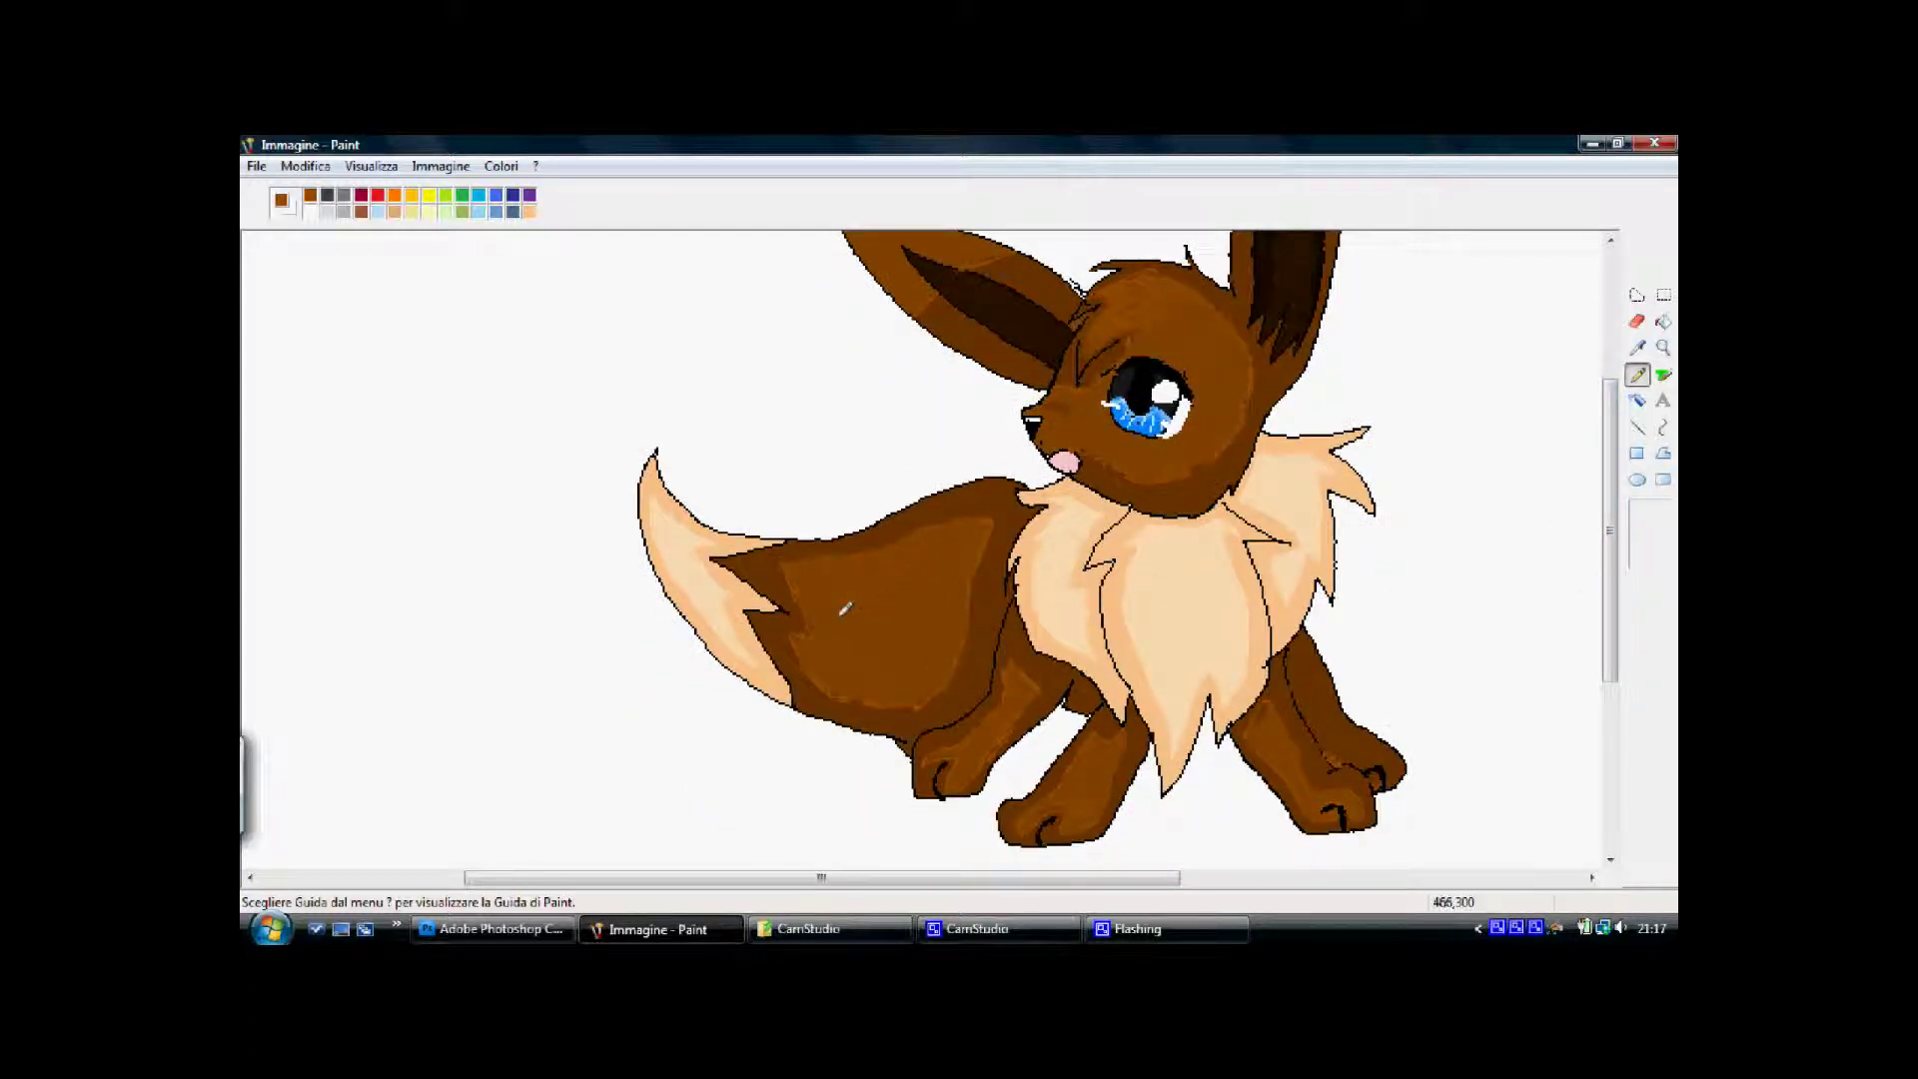
Define a slightly lighter brown and add pencil highlights to the large brown area beside the tail tip
click(498, 168)
click(540, 192)
click(930, 663)
click(507, 168)
click(545, 192)
click(961, 640)
drag(1342, 529, 1342, 513)
click(892, 667)
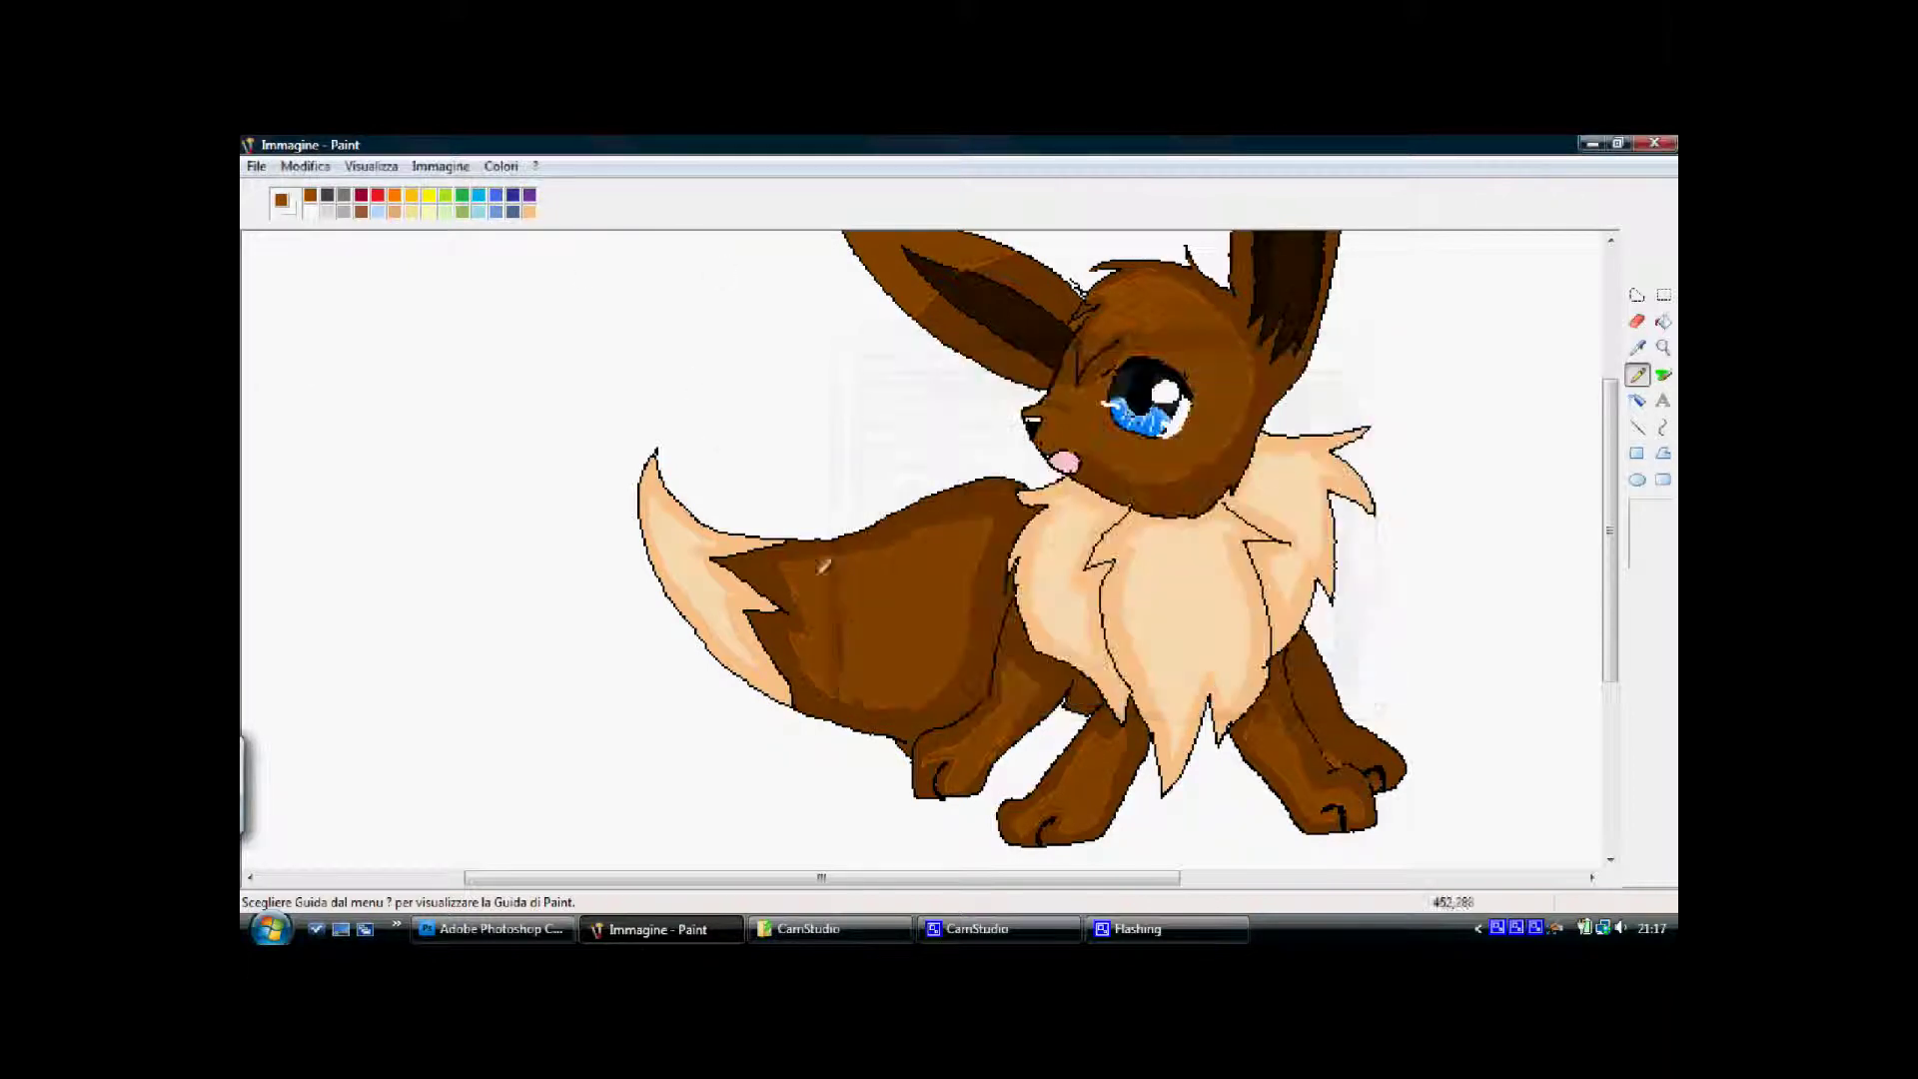
drag(940, 571, 928, 634)
Sample the cream chest fur, define a paler cream from it and draw highlights in the fur
click(1637, 349)
click(1159, 594)
click(504, 168)
click(545, 192)
click(899, 644)
drag(1340, 410, 1340, 401)
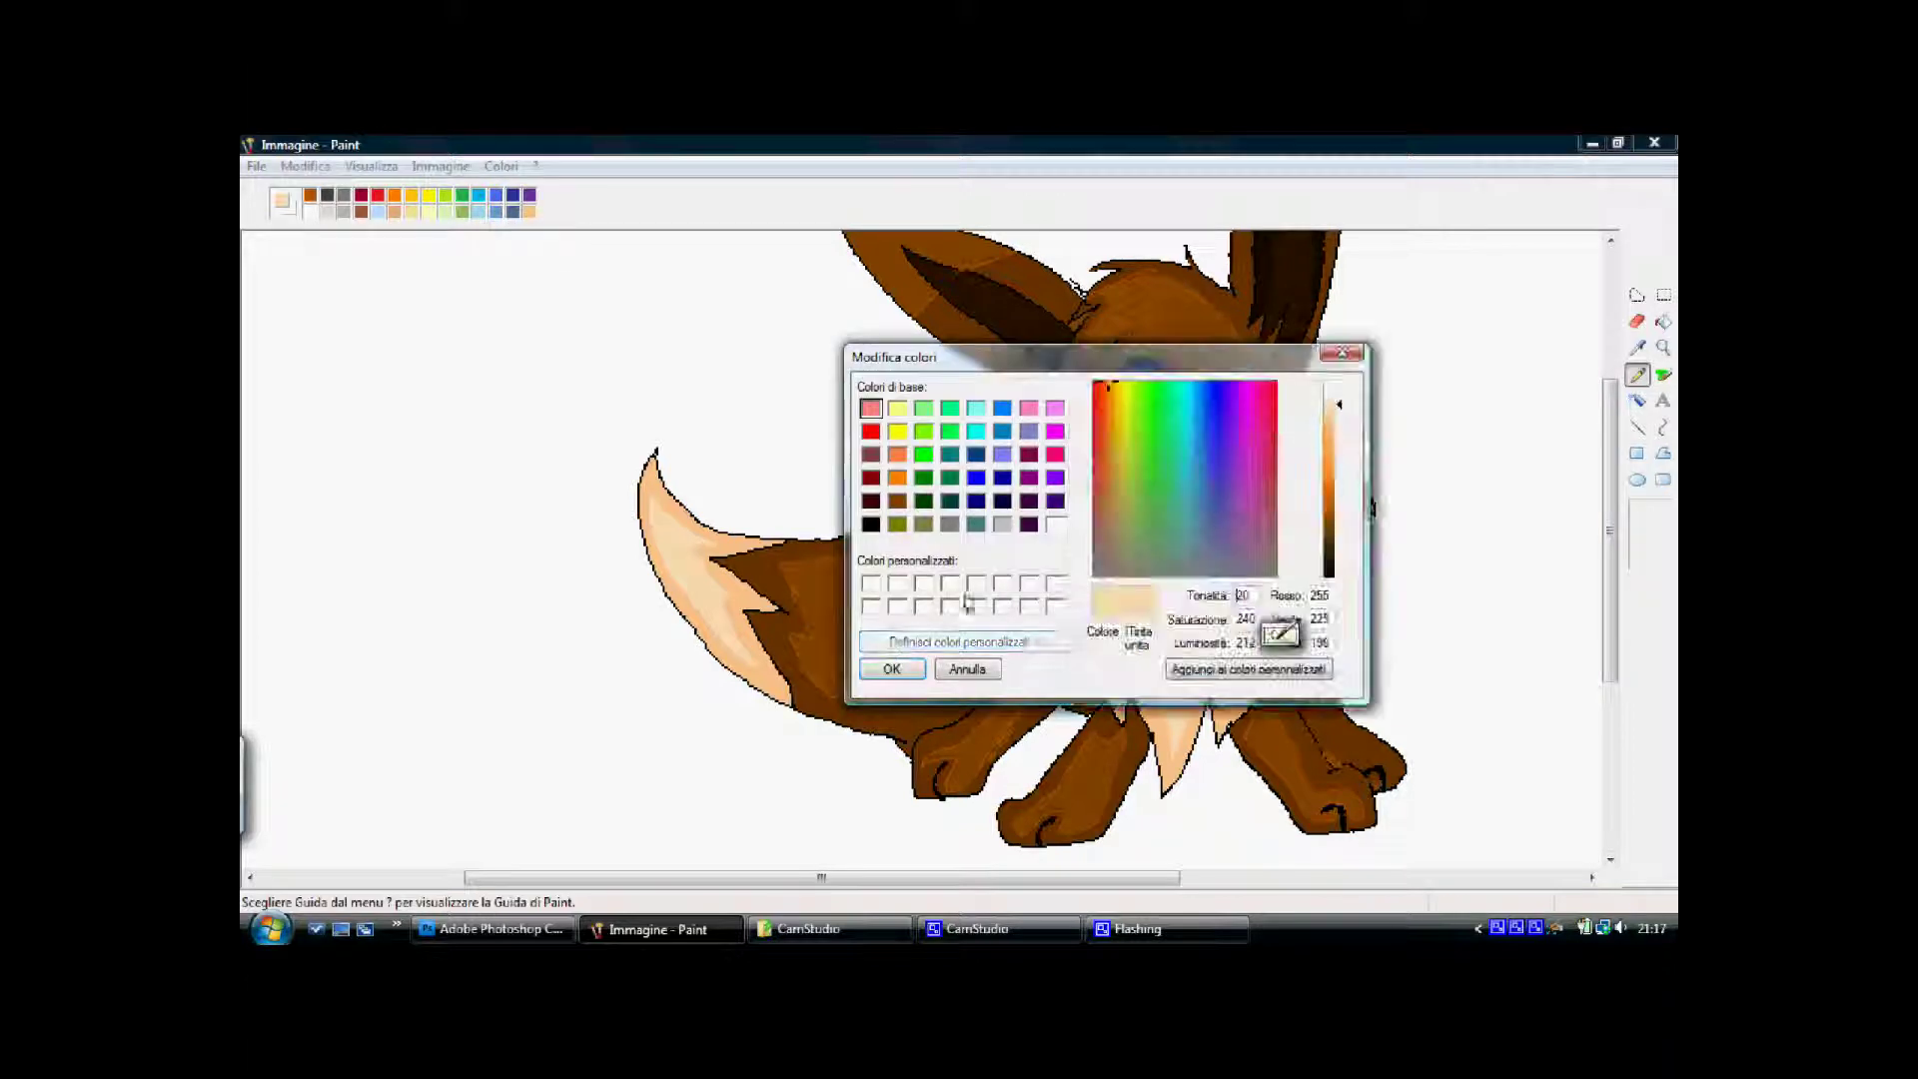
click(892, 668)
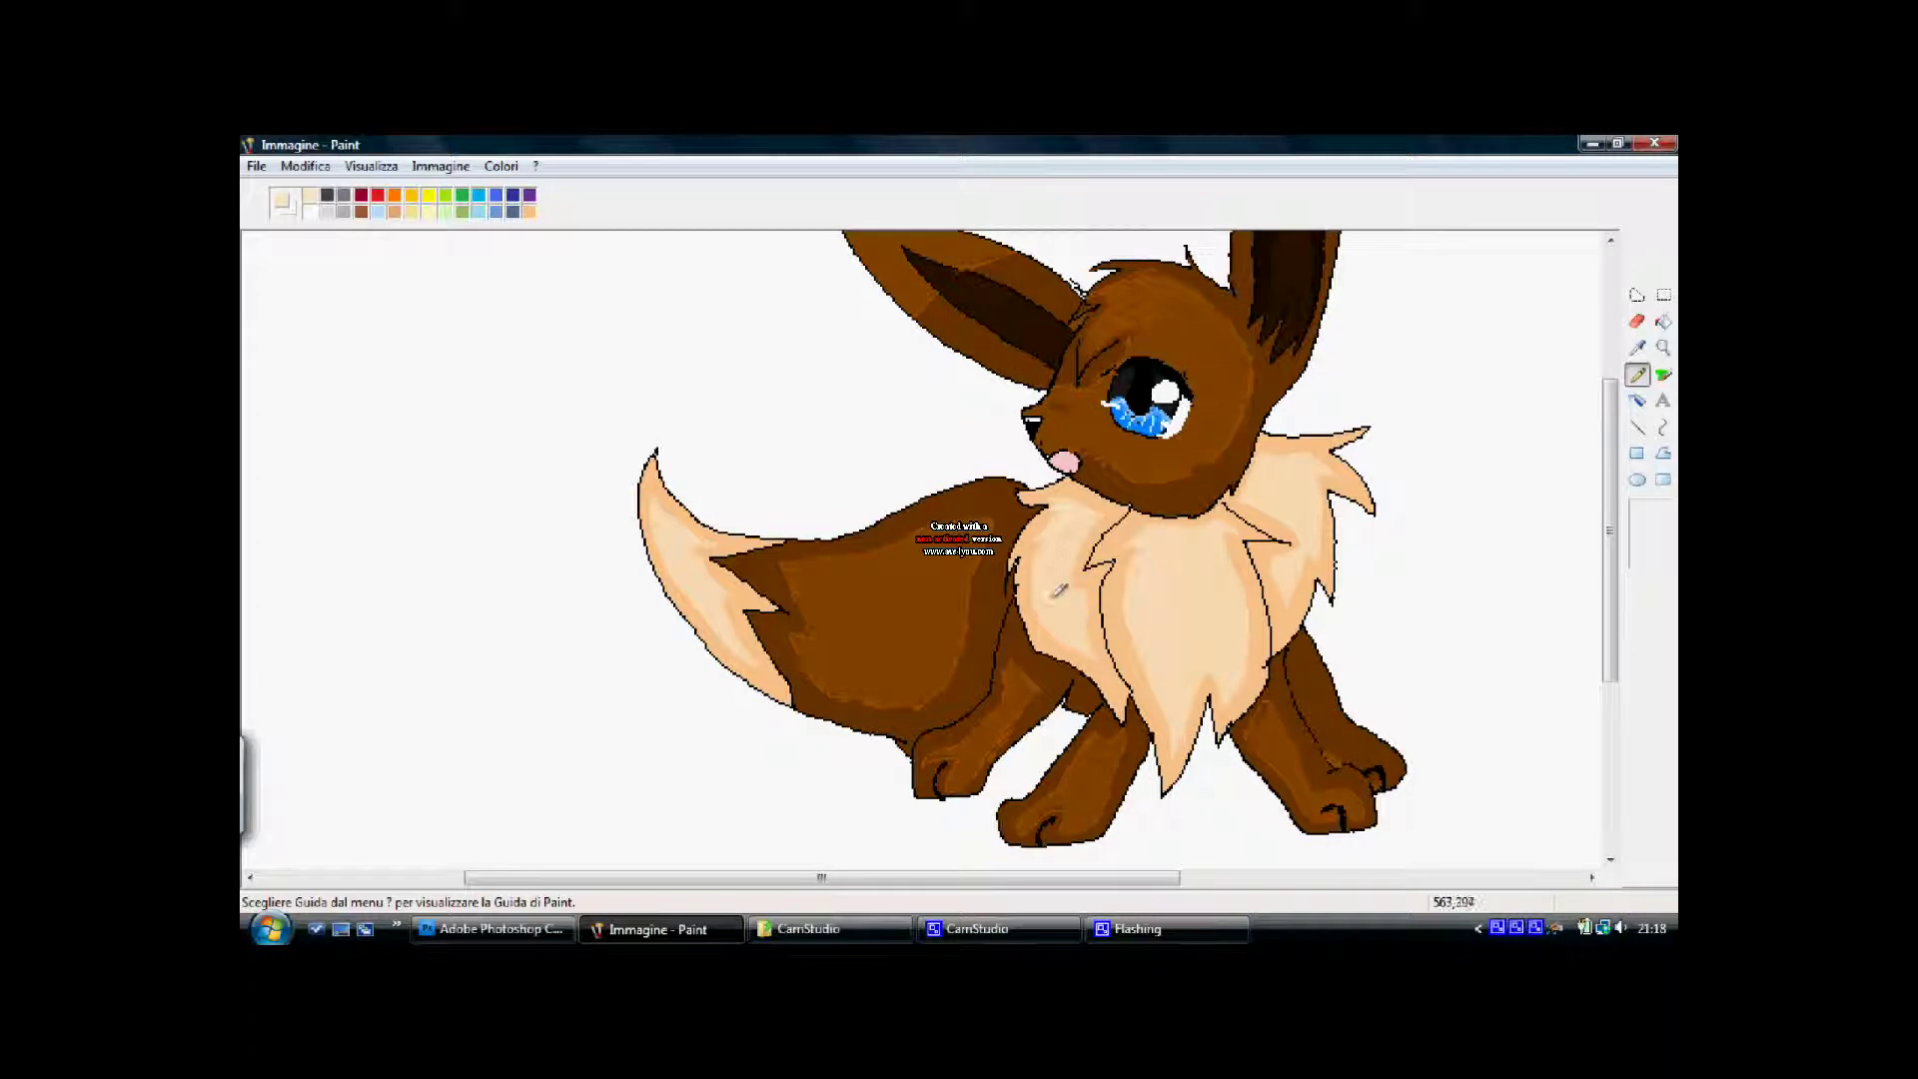
Select the whole drawing, move it toward the canvas's left edge and reduce the canvas to fit around it
click(1664, 348)
drag(1656, 532, 1655, 552)
click(1664, 295)
drag(697, 492, 403, 237)
drag(553, 381, 368, 379)
click(685, 638)
drag(869, 544, 502, 487)
click(1664, 347)
click(1657, 534)
Choose a basic green and draw a zigzag grass line across the canvas on both sides of Eevee
click(1636, 375)
click(500, 166)
click(557, 189)
click(921, 461)
click(895, 668)
drag(749, 621, 641, 610)
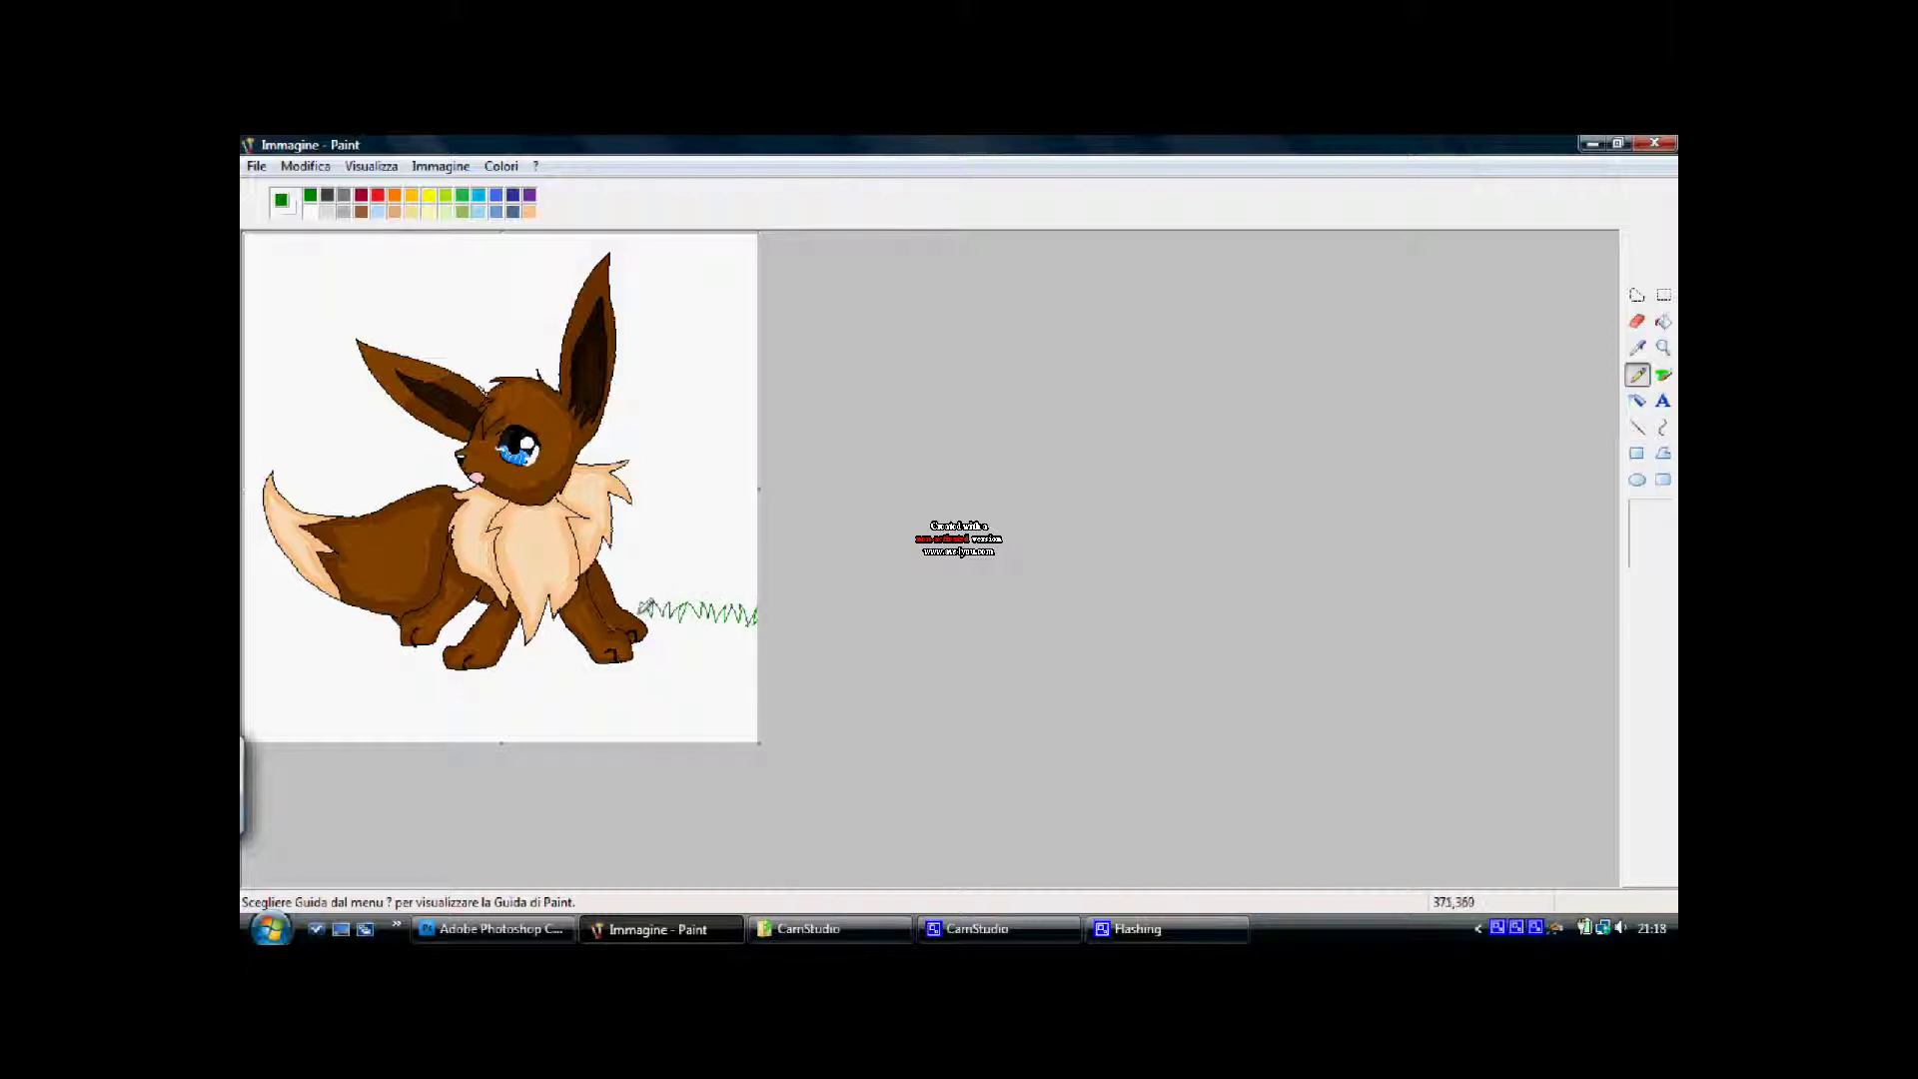
drag(255, 608, 491, 610)
Define a darker green and fill the ground below the grass line with it
click(1664, 321)
click(500, 166)
click(530, 185)
click(967, 642)
click(892, 668)
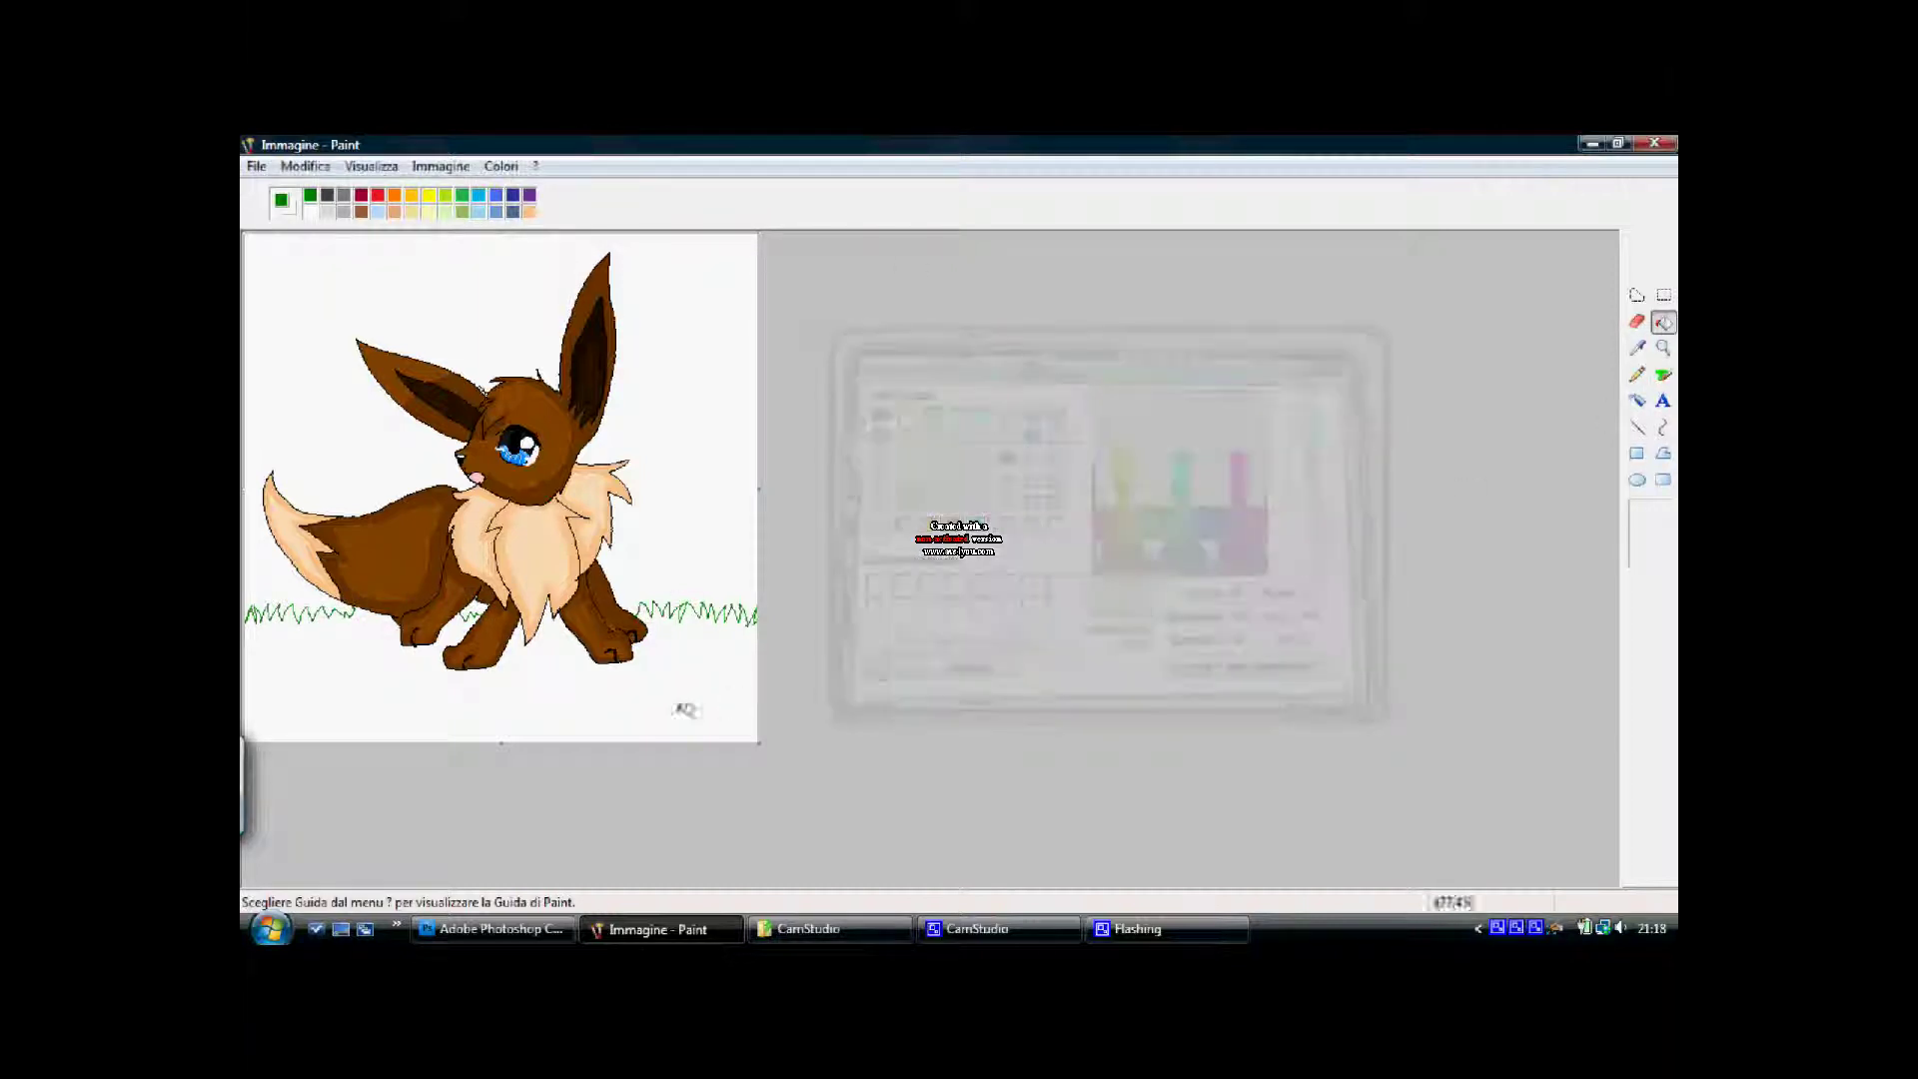
click(676, 707)
click(1637, 373)
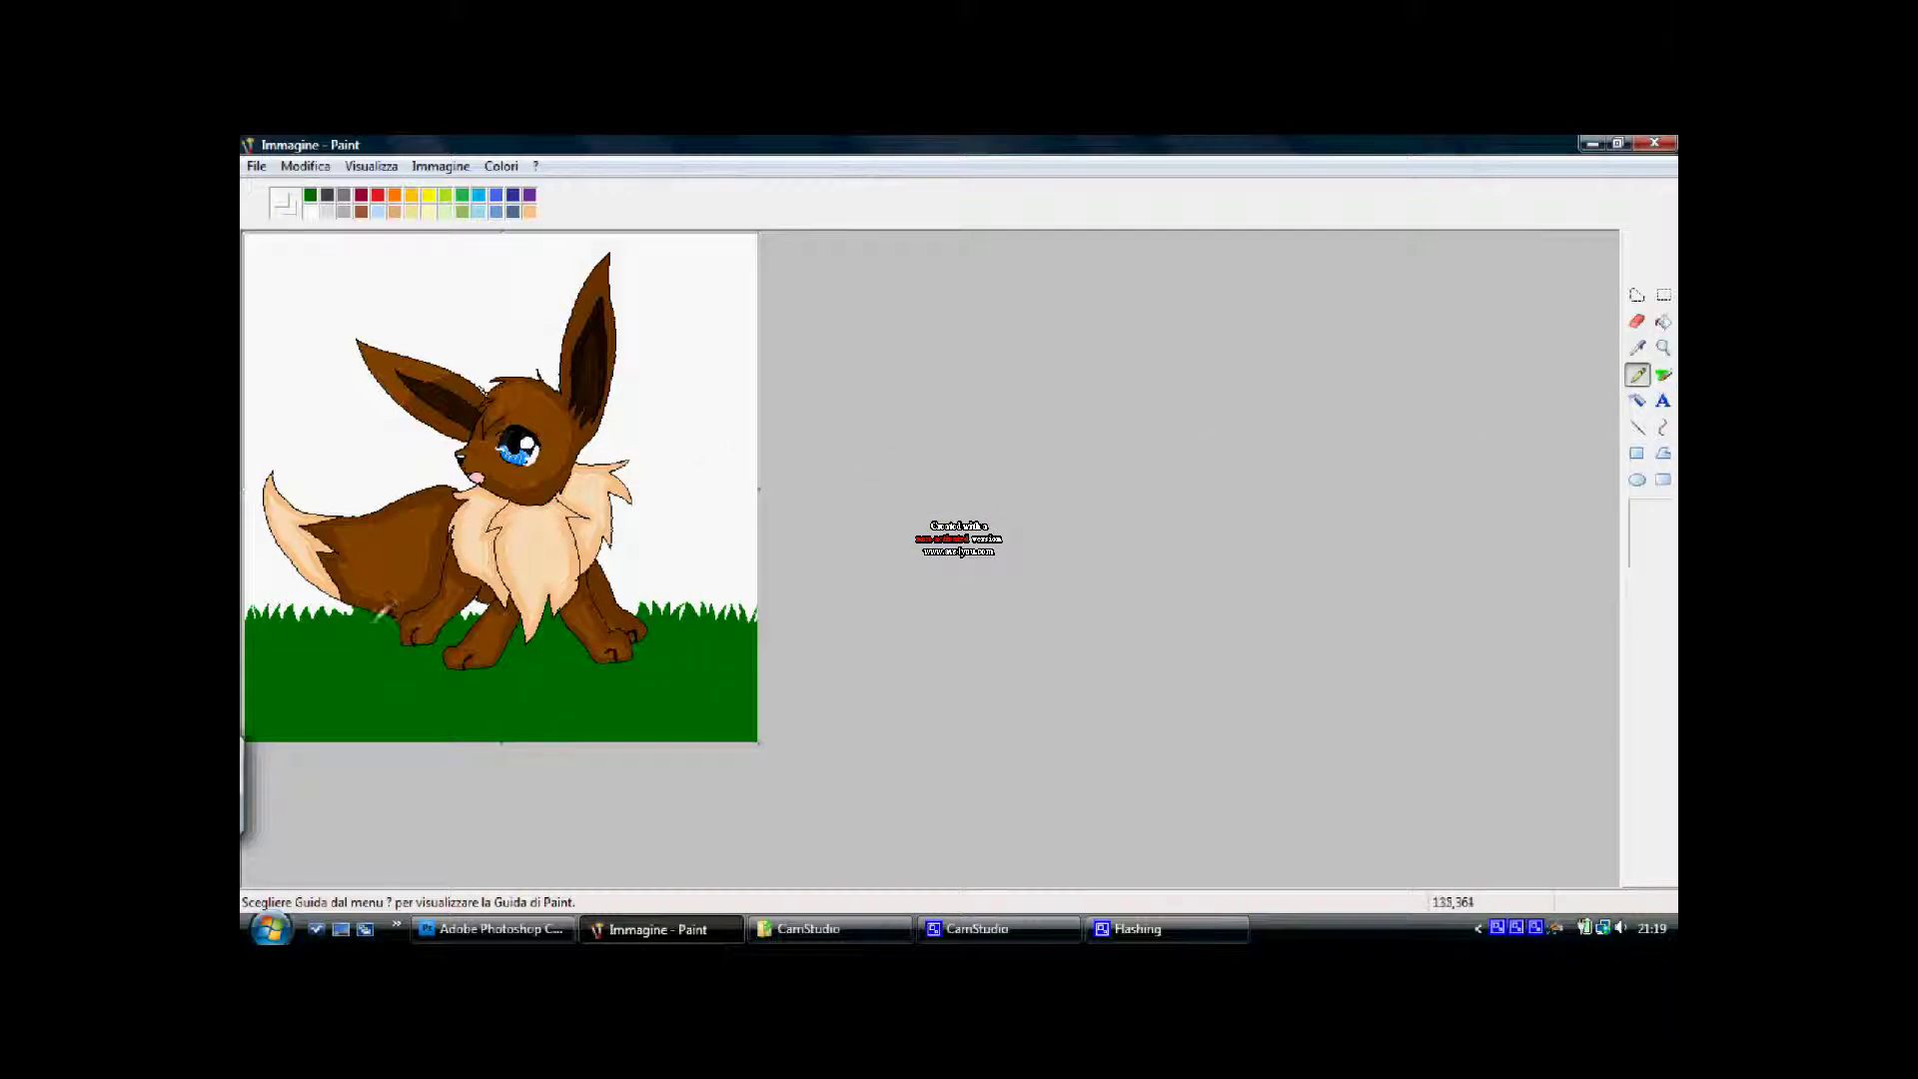
click(1663, 321)
click(374, 629)
click(303, 168)
click(307, 186)
click(377, 630)
click(302, 168)
click(308, 186)
Sample the grass, define a darker green (RGB 0, 81, 0) and draw and fill a shadow on the ground beneath Eevee
click(1638, 375)
click(1636, 349)
click(689, 670)
click(502, 167)
click(522, 186)
click(967, 642)
drag(1339, 539, 1339, 548)
click(891, 671)
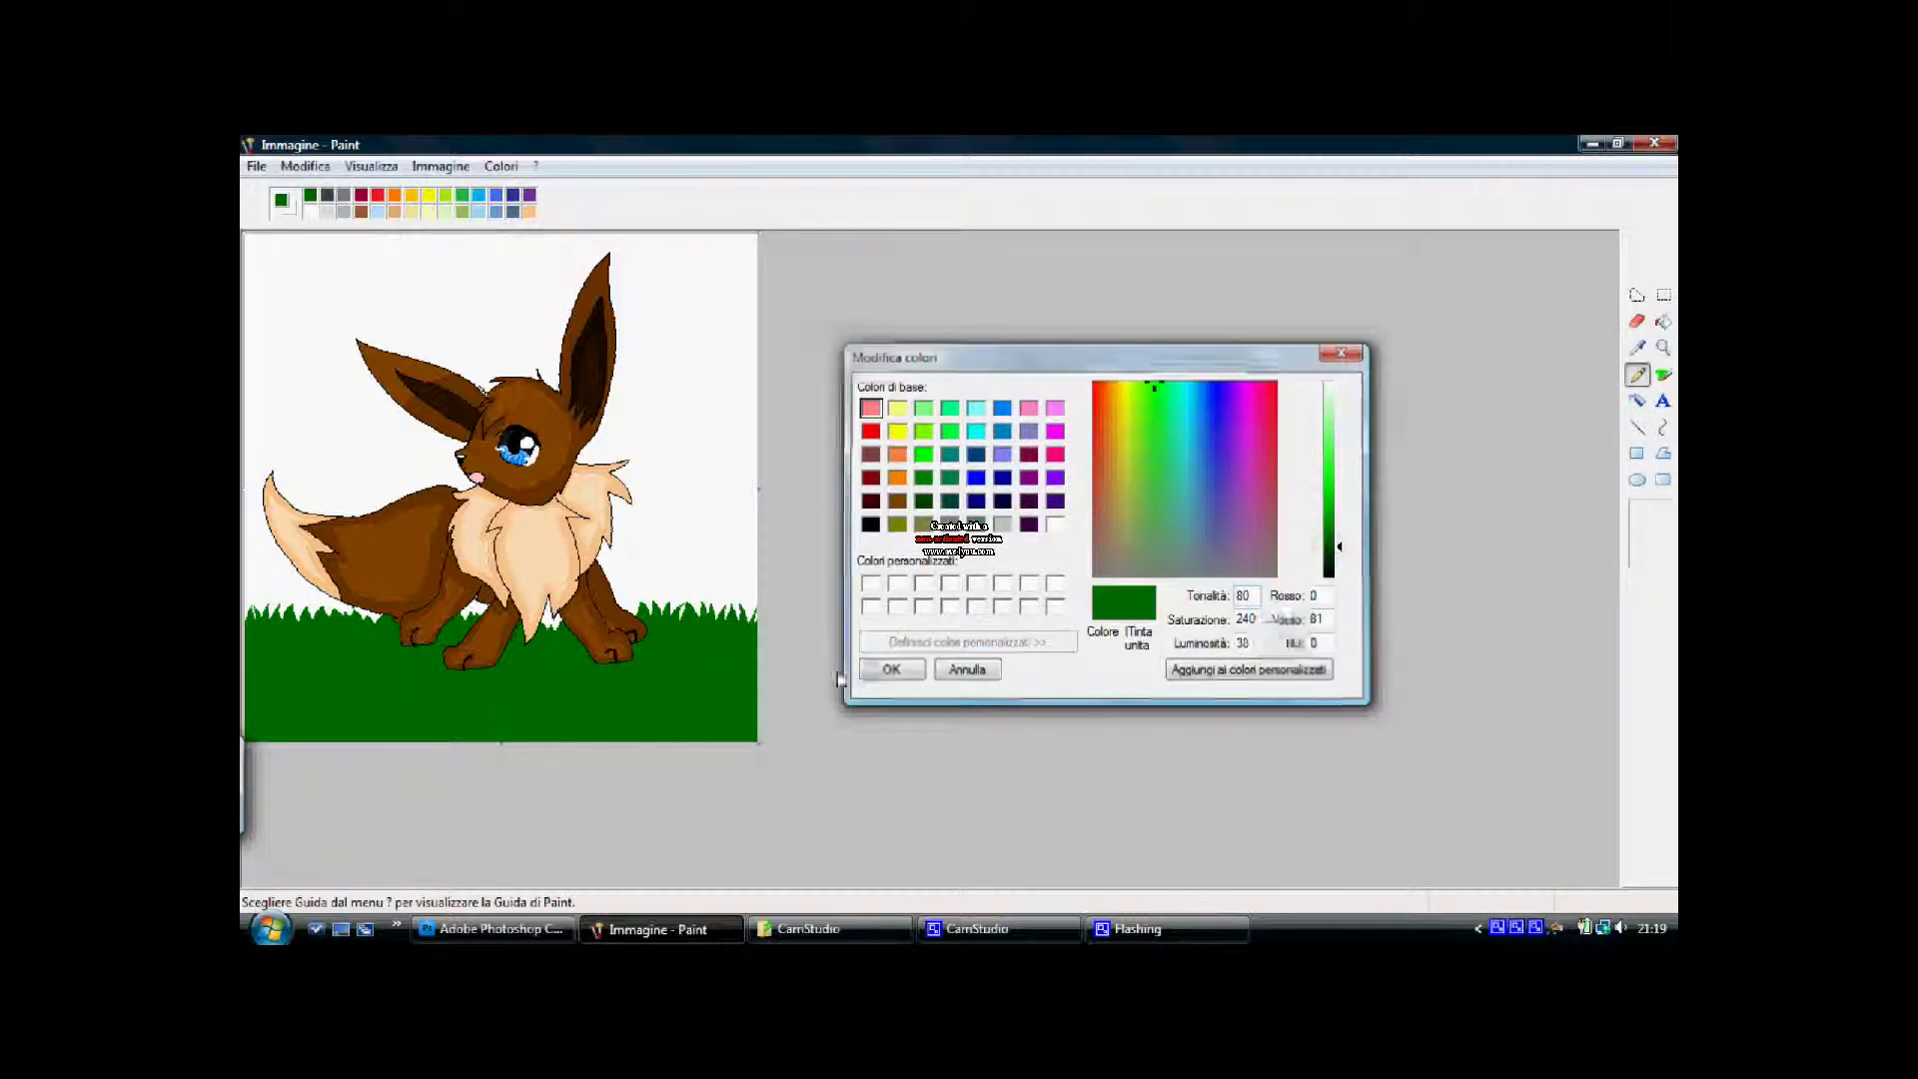
click(863, 672)
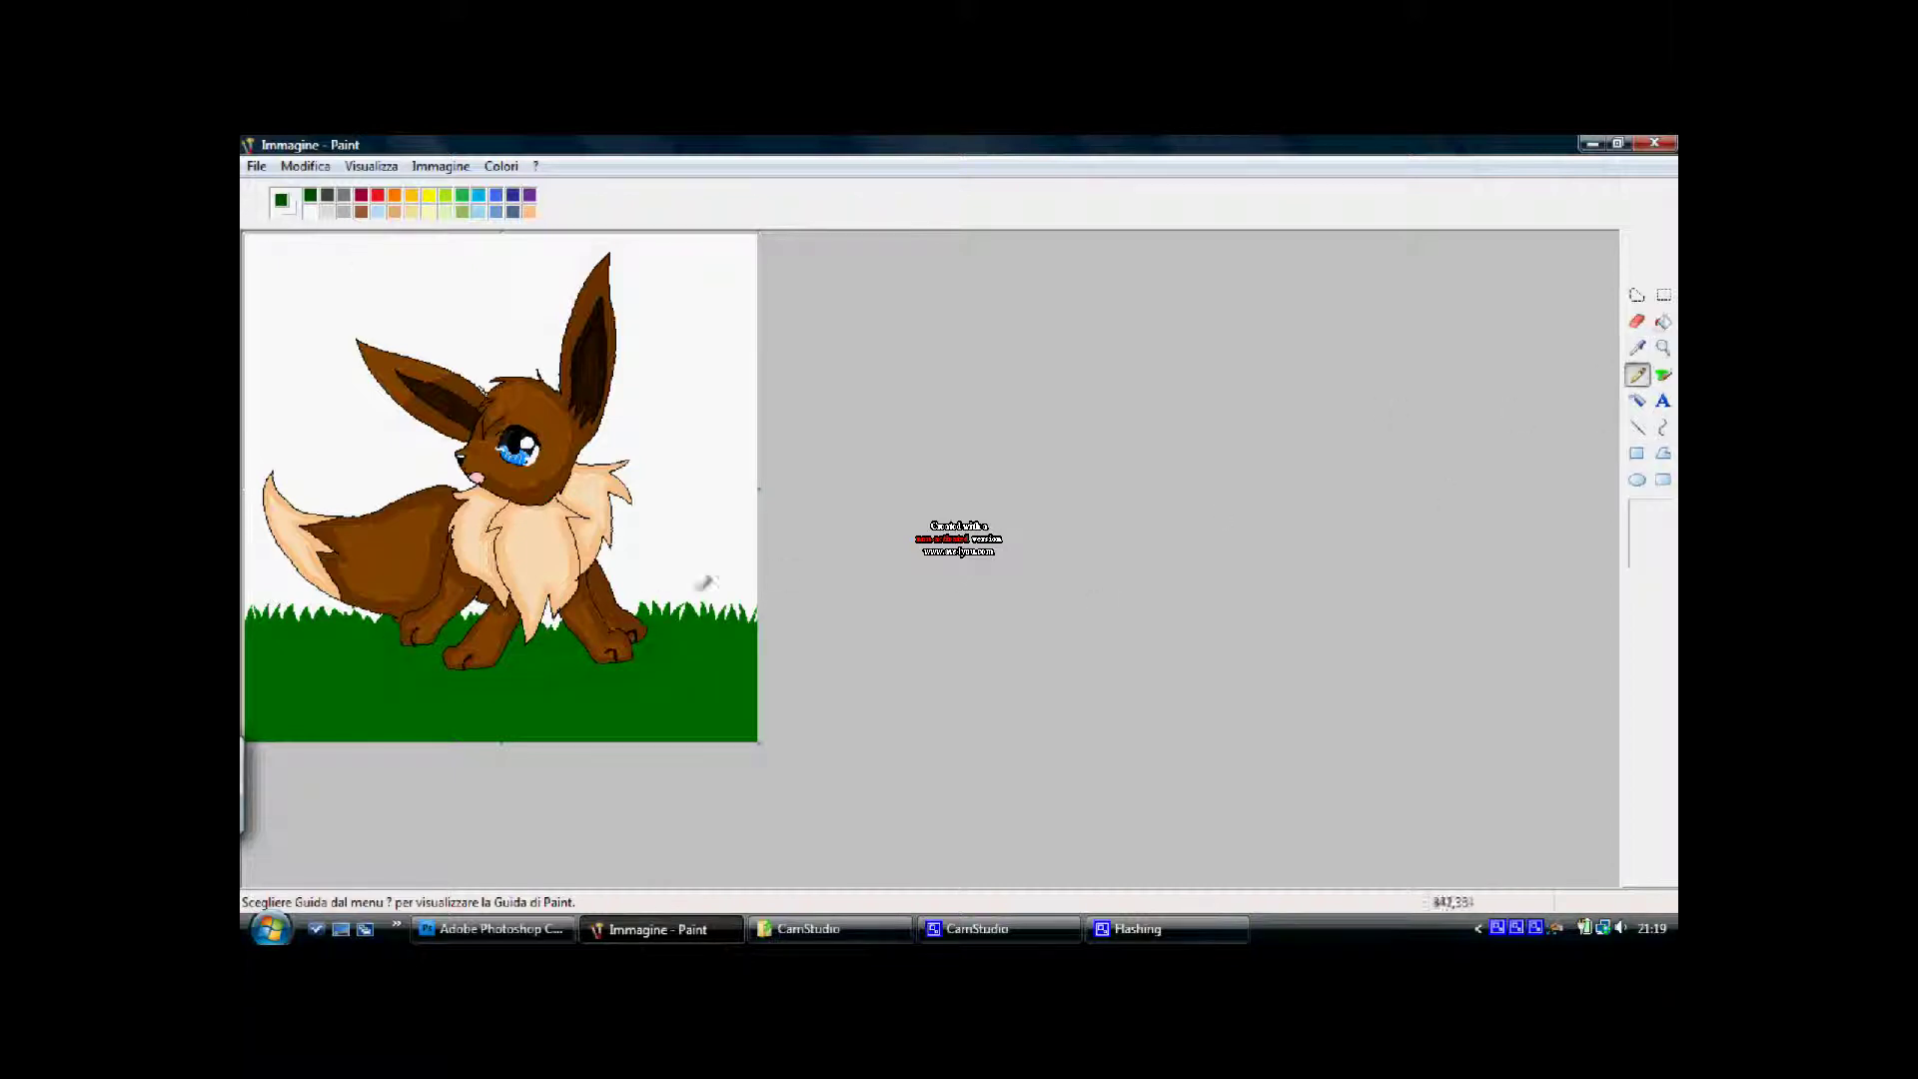
click(1663, 322)
drag(517, 673, 589, 666)
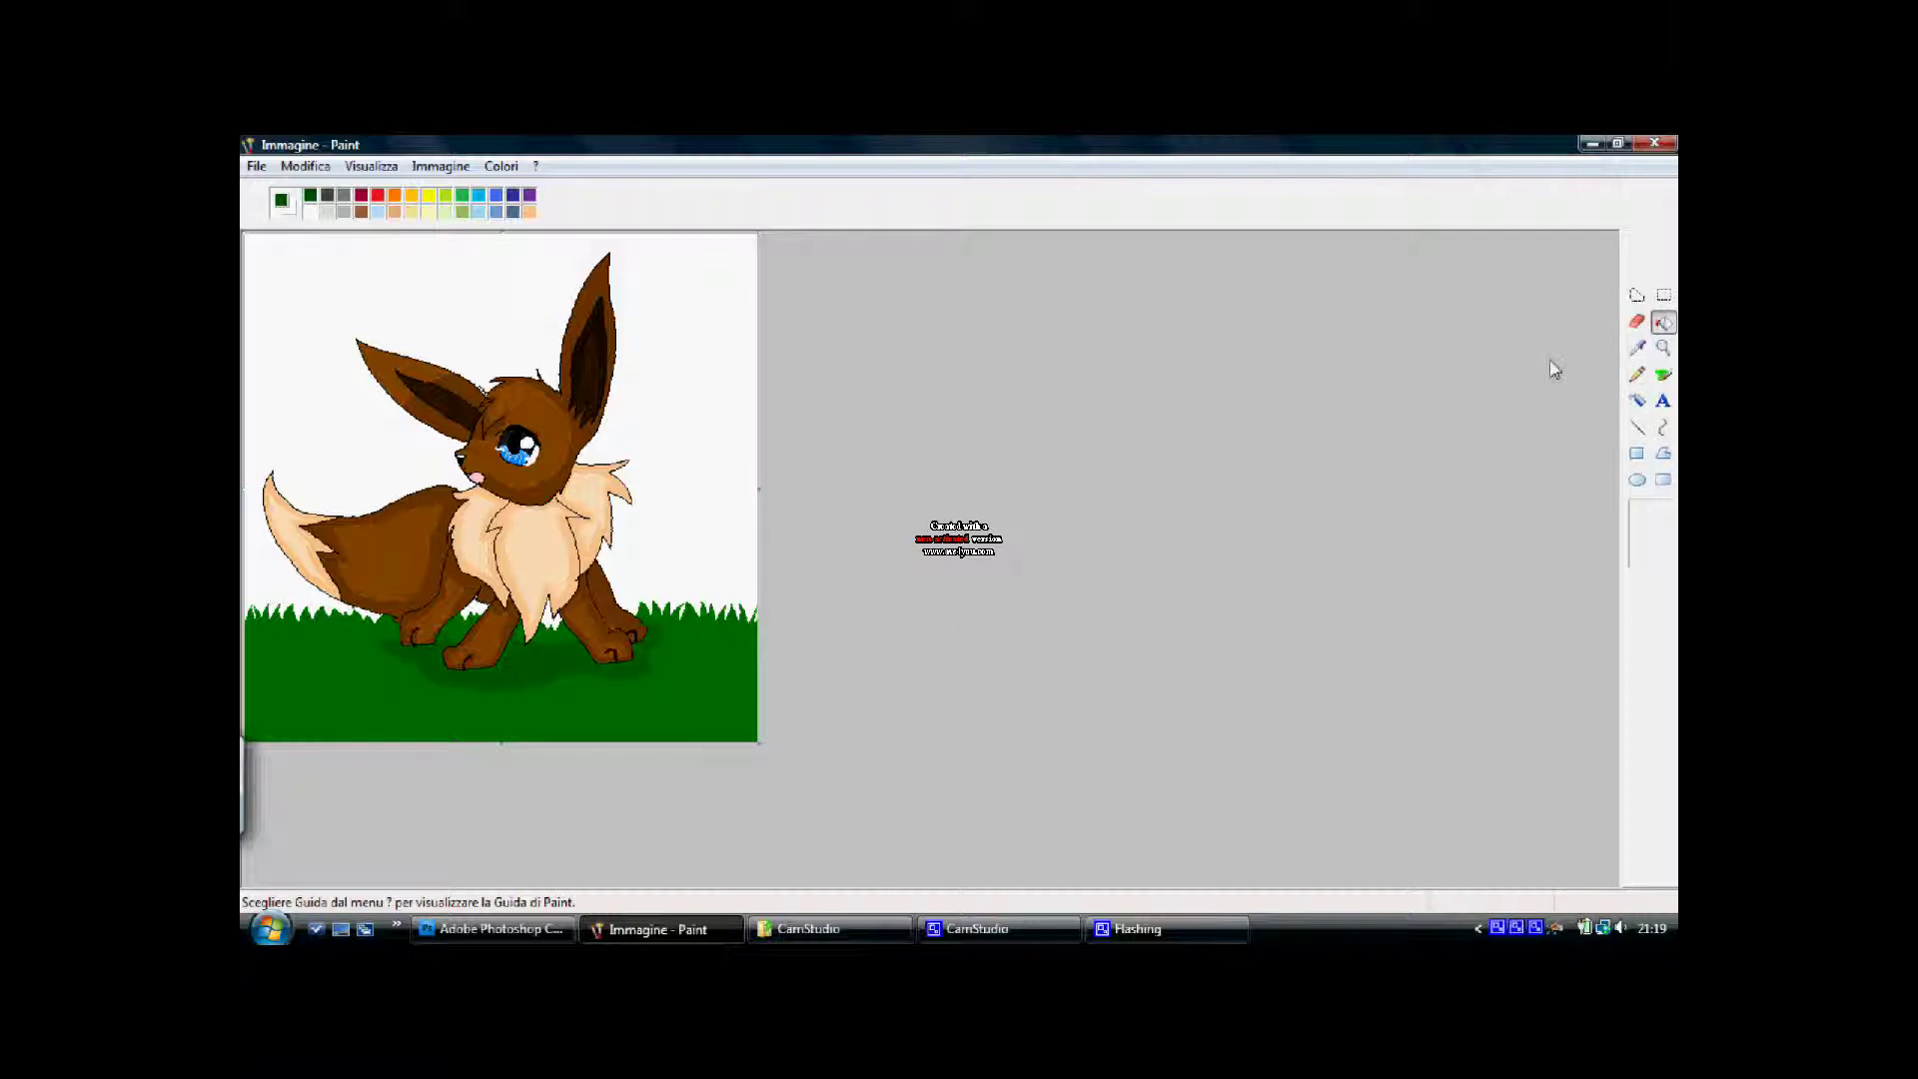
Define a light blue custom colour and fill the sky background with it
click(501, 167)
click(542, 191)
click(967, 643)
click(1003, 411)
drag(1339, 479, 1339, 411)
click(887, 672)
click(689, 520)
click(326, 166)
click(328, 190)
Define a very pale blue and spray two soft clouds in the upper sky with the large airbrush
click(1637, 400)
click(1662, 515)
click(501, 167)
click(541, 191)
click(909, 641)
drag(1339, 411, 1339, 395)
click(885, 669)
drag(685, 271, 726, 292)
mouse_move(446, 274)
mouse_down()
mouse_move(483, 293)
mouse_move(394, 255)
mouse_up()
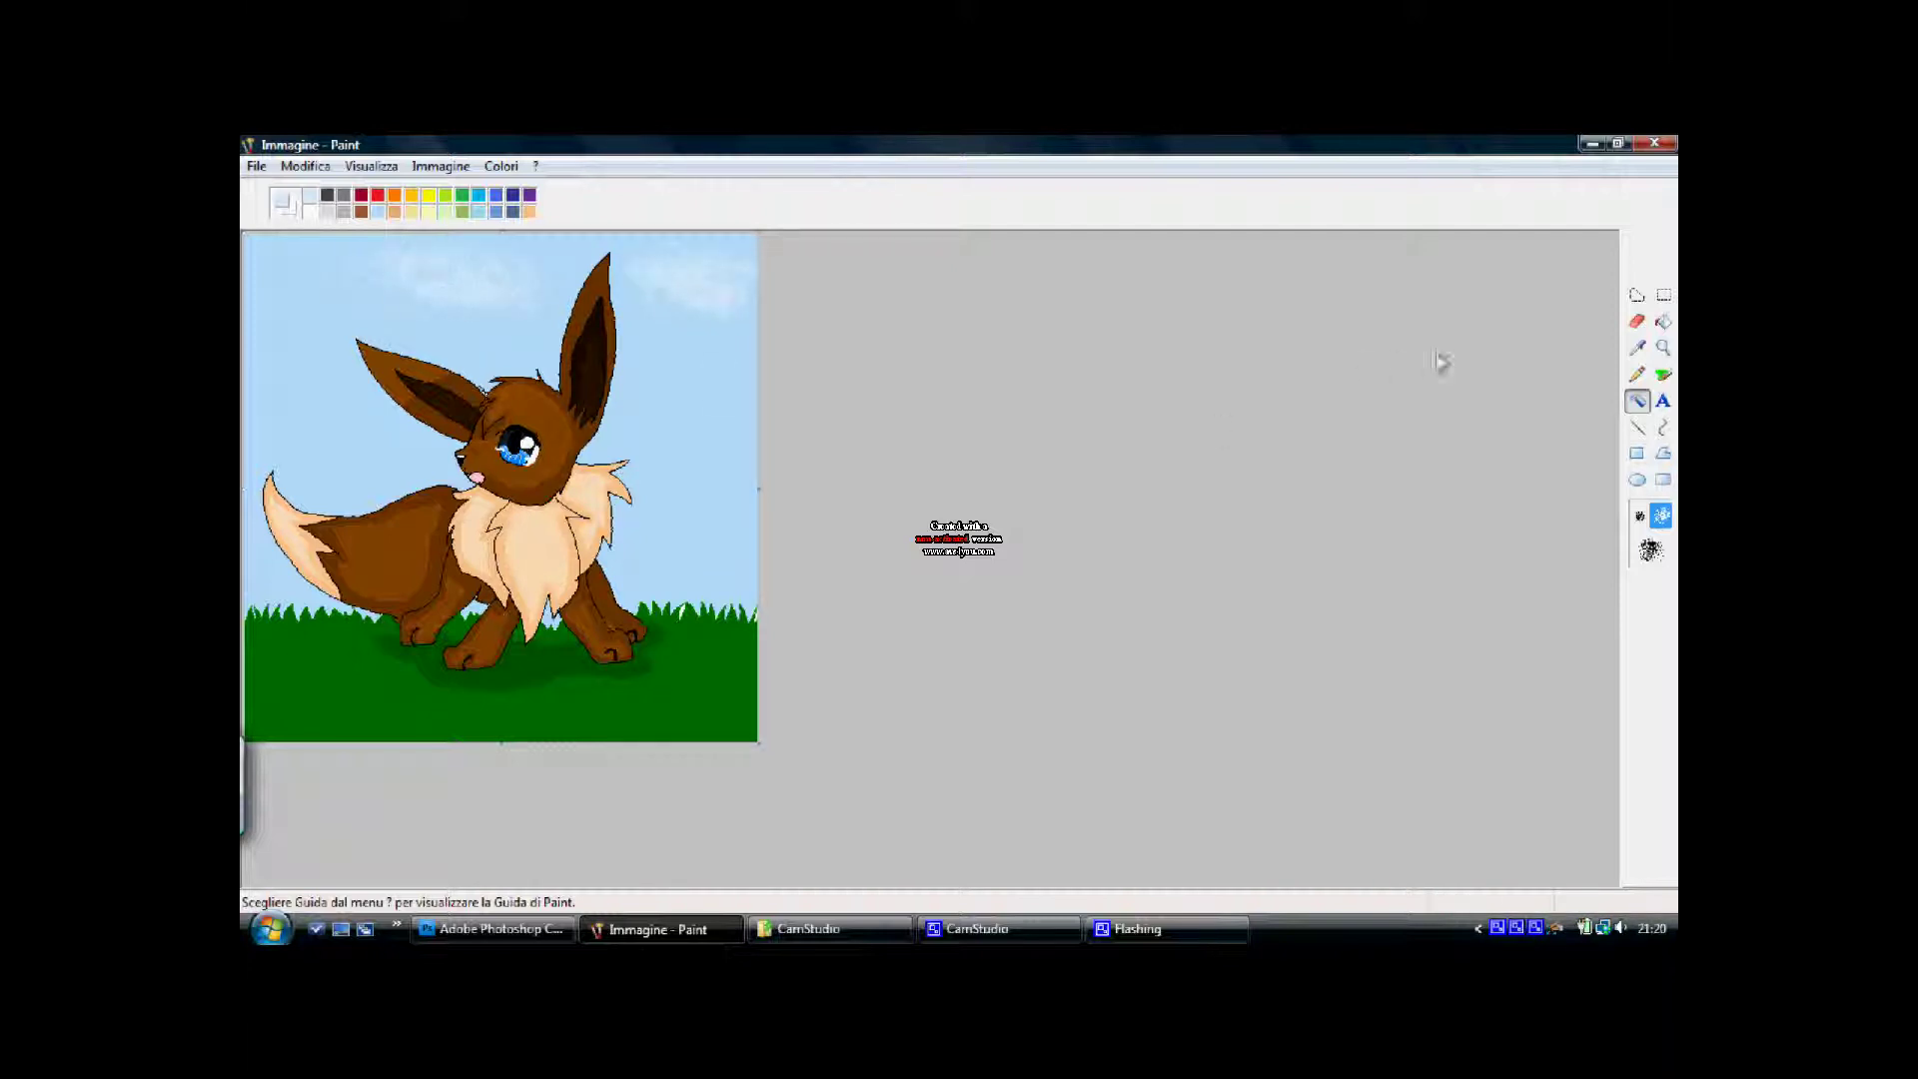
Sign the artwork by hand in the grass's lower right corner with the pencil in very pale blue
click(1638, 374)
drag(701, 709, 754, 712)
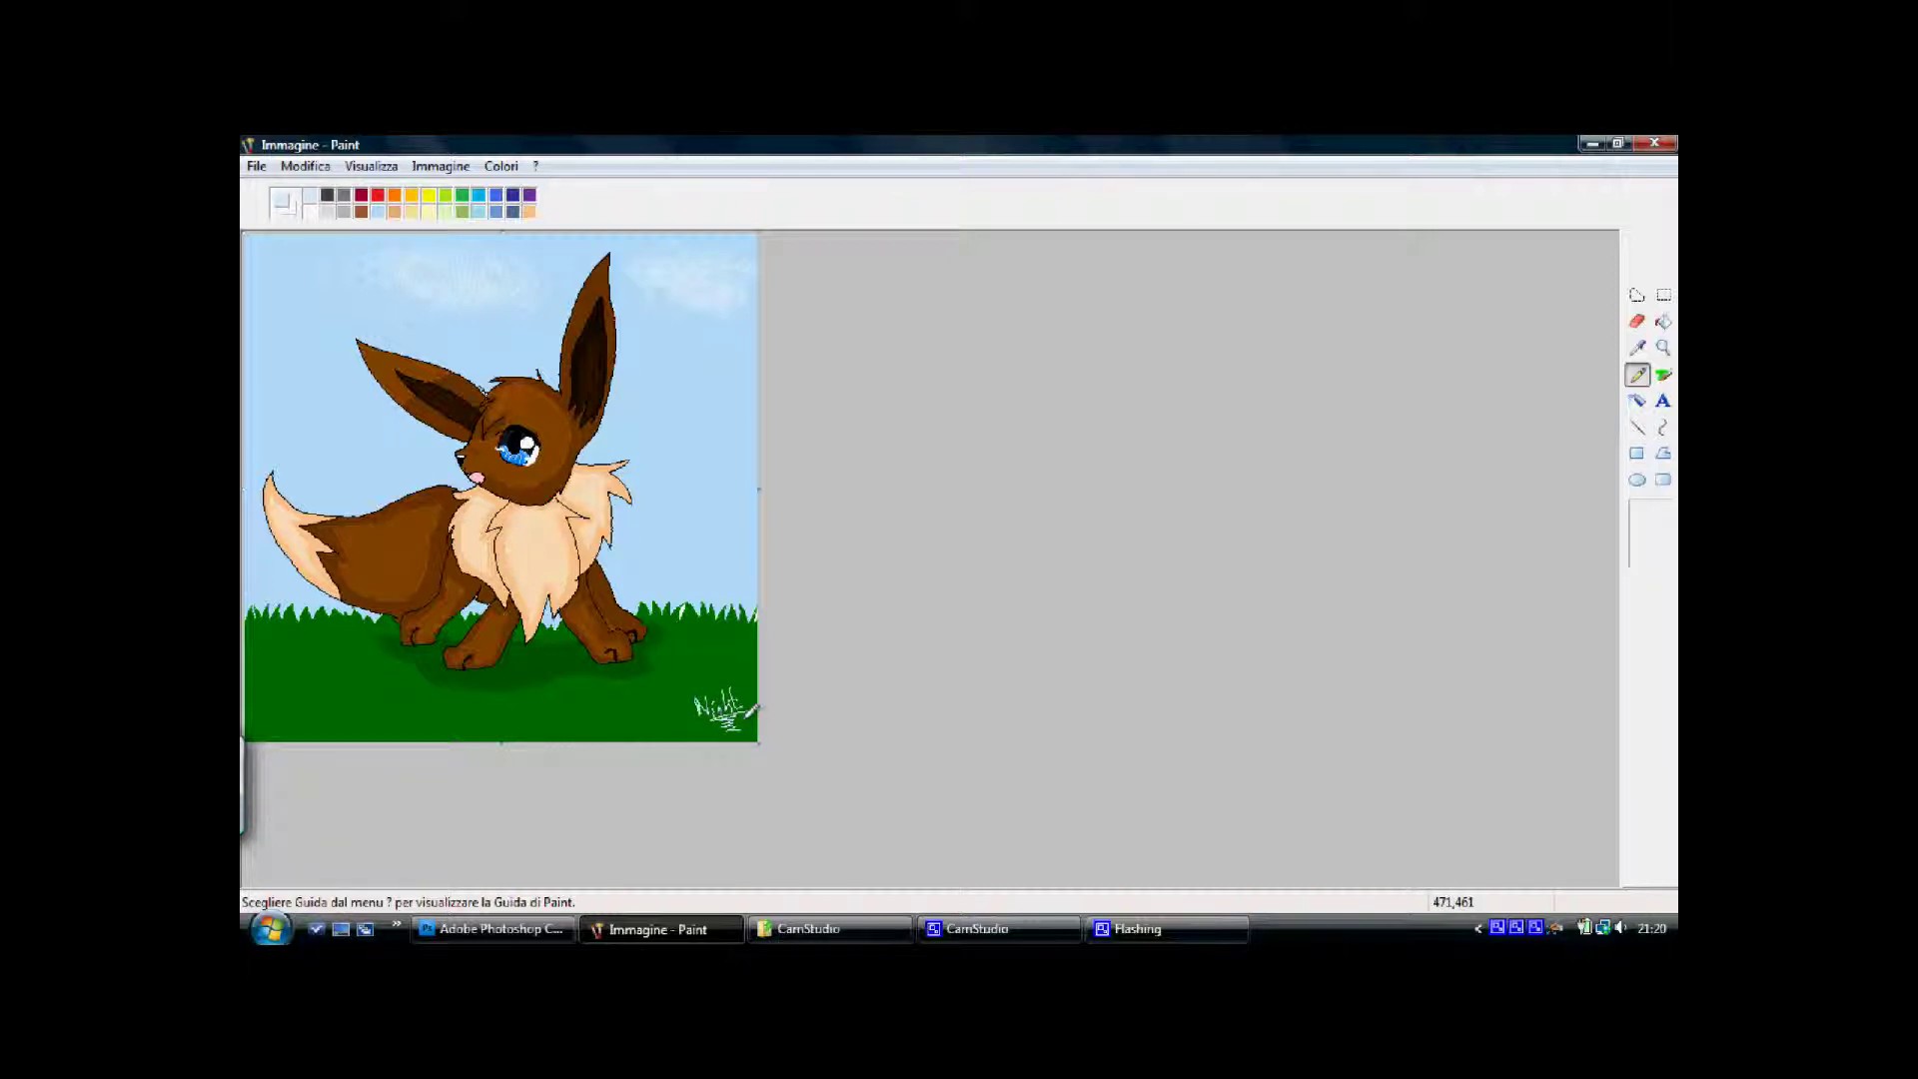
click(1039, 928)
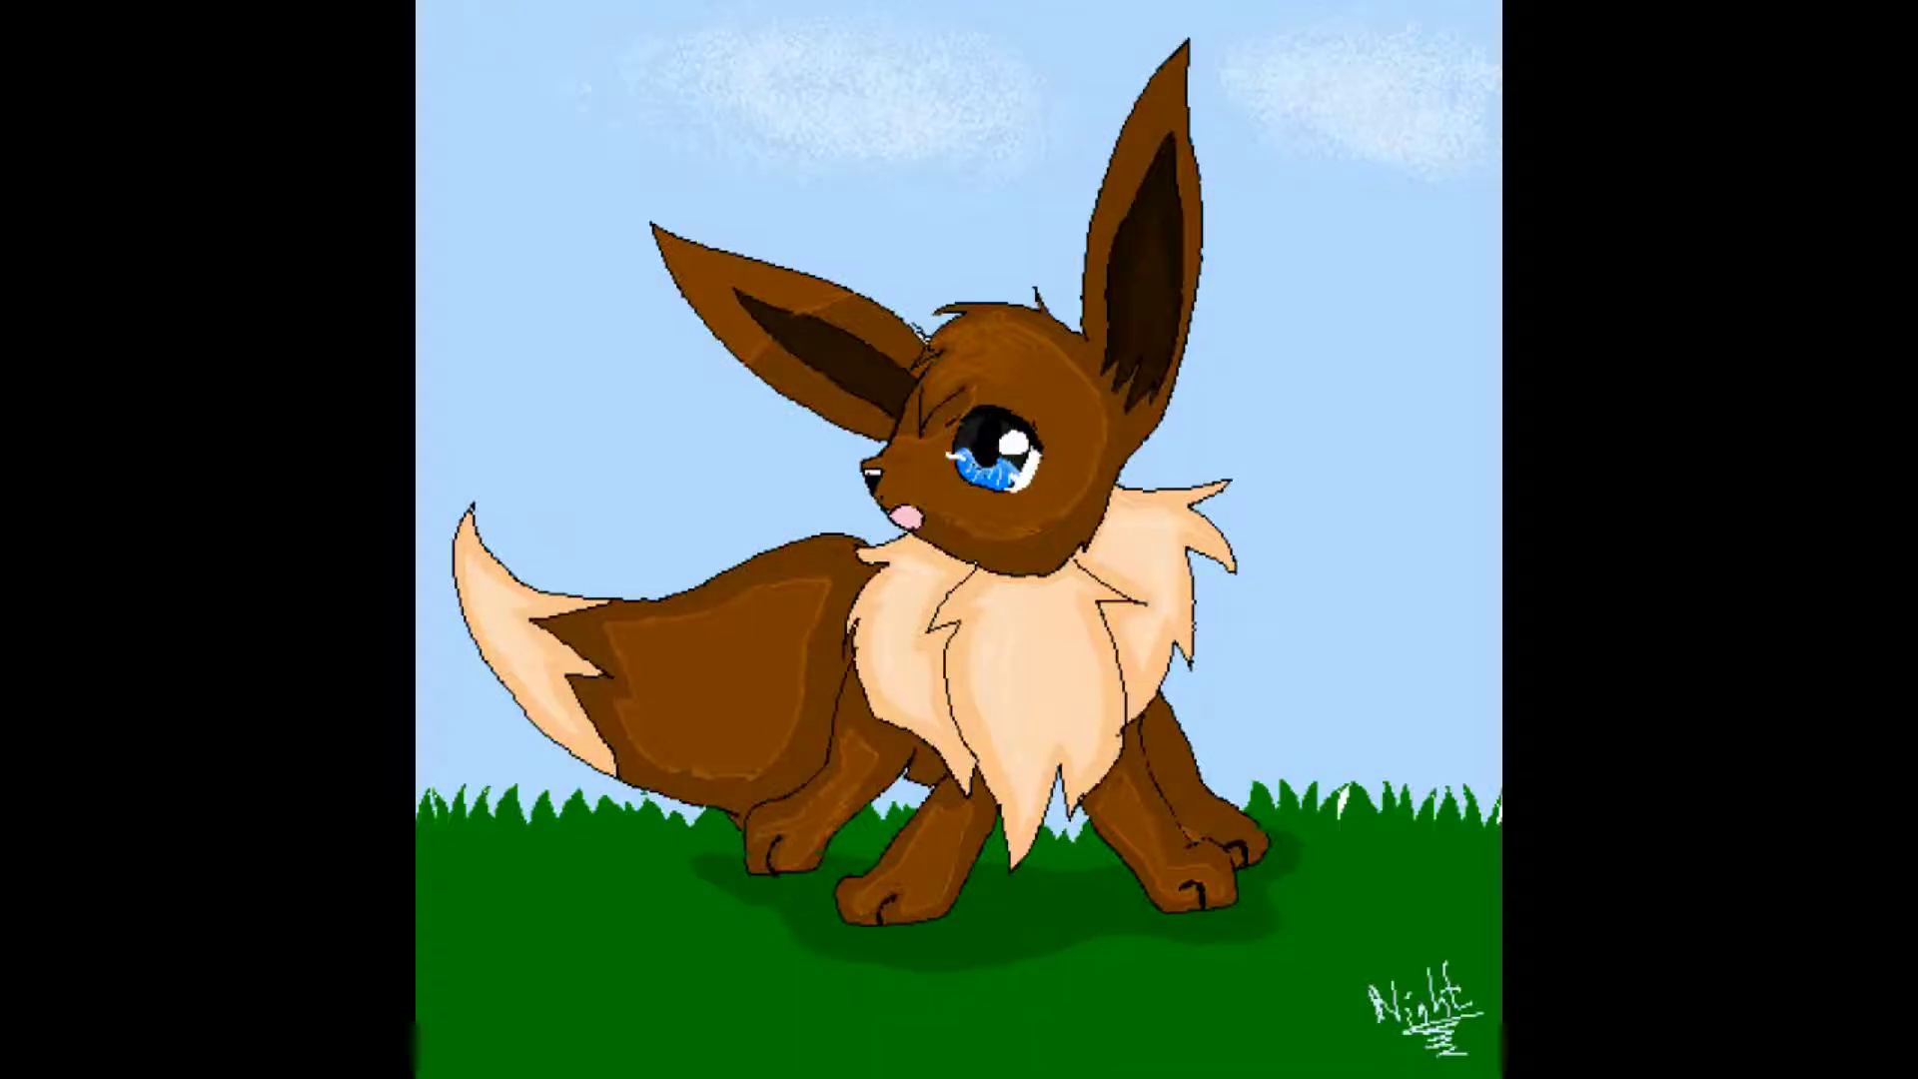